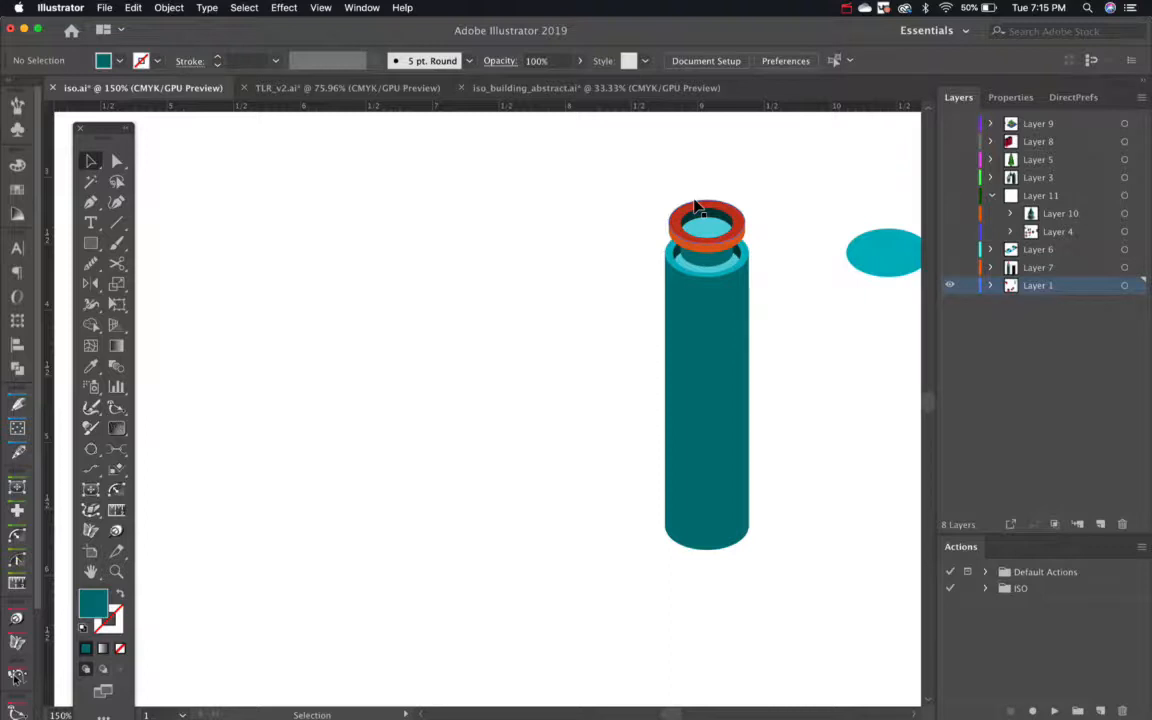
# Show the isometric guides and draw a teal rhombus with its four corners snapped to the grid beside the existing cylinder.
pyautogui.press('super+semicolon')
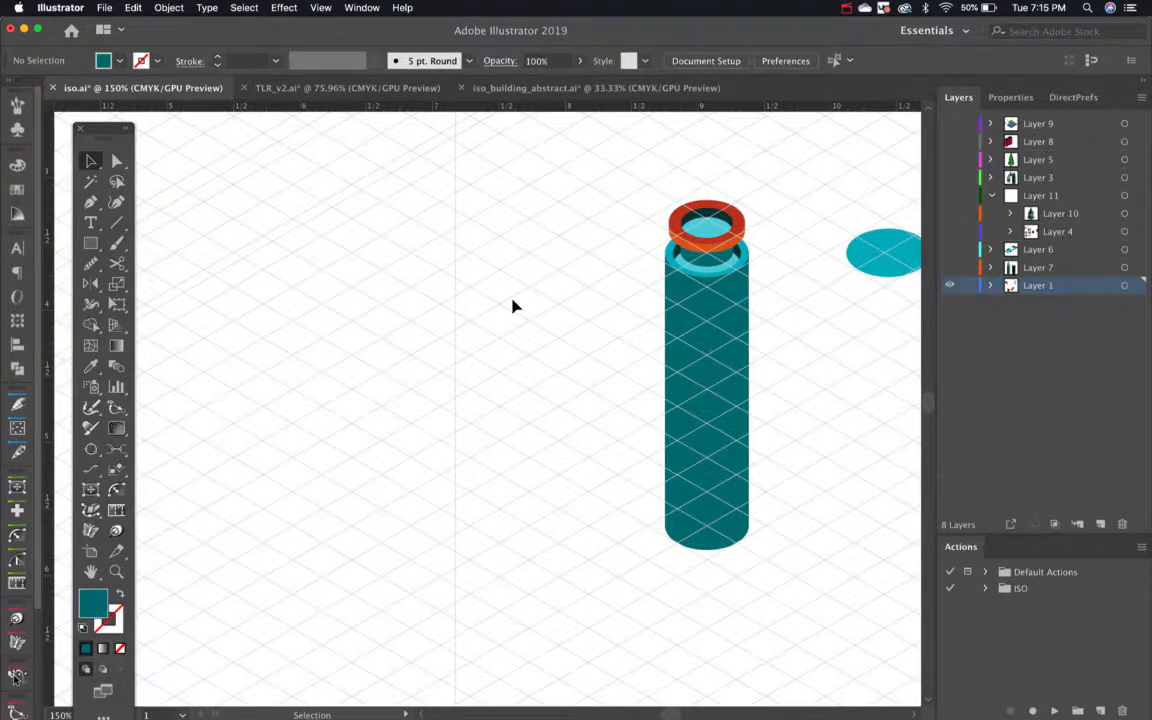
pyautogui.press('p')
pyautogui.press('m')
pyautogui.moveTo(516, 333)
pyautogui.mouseDown()
pyautogui.moveTo(562, 373)
pyautogui.moveTo(502, 307)
pyautogui.mouseUp()
pyautogui.press('a')
pyautogui.moveTo(516, 375); pyautogui.dragTo(441, 337)
pyautogui.moveTo(562, 371); pyautogui.dragTo(499, 371)
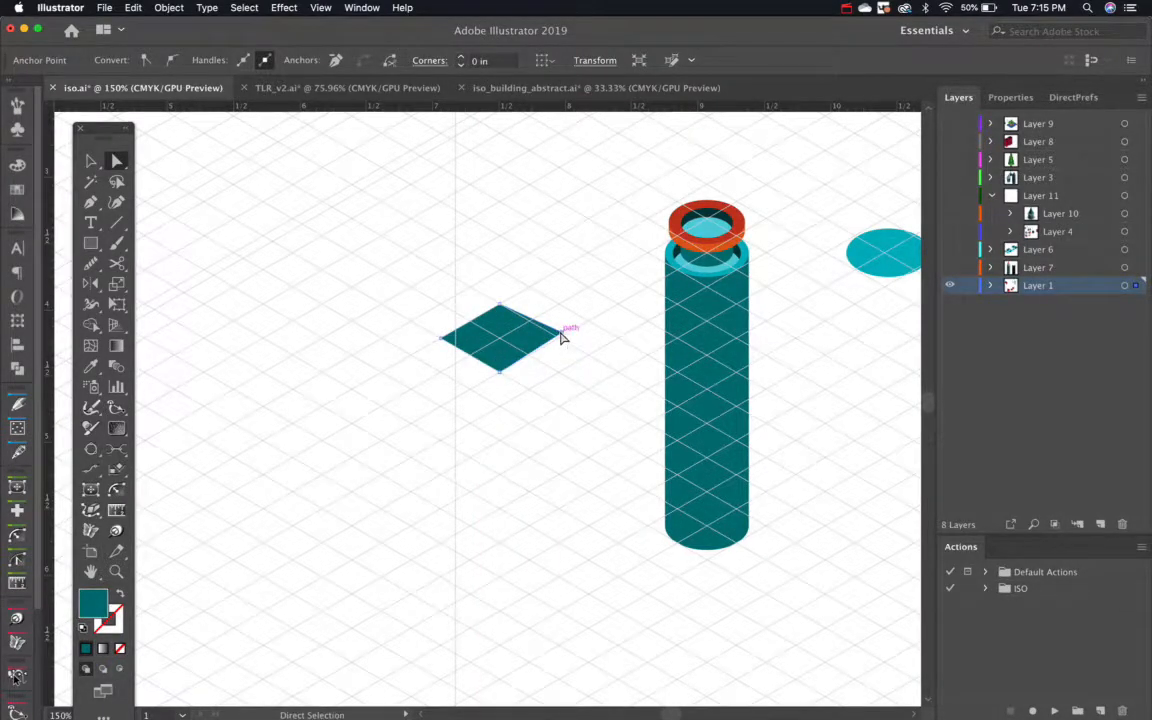
pyautogui.click(561, 338)
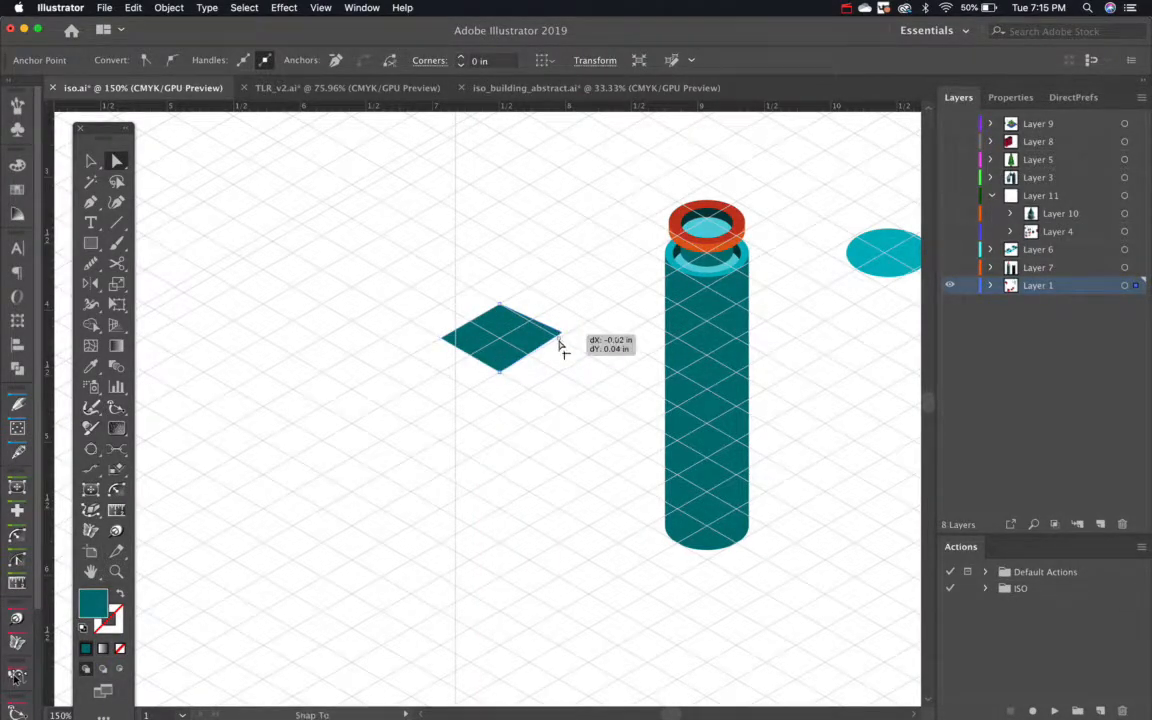
# Apply the Round Corners effect to the rhombus with a 0.5 in radius and preview enabled.
pyautogui.click(283, 8)
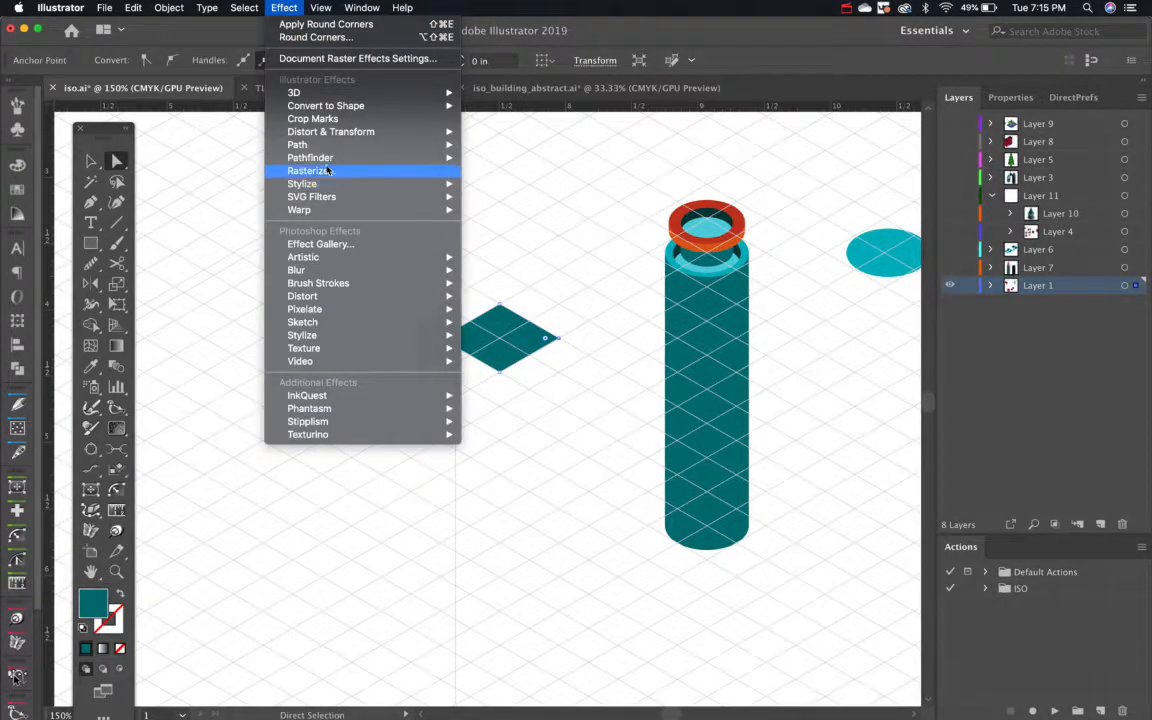
pyautogui.moveTo(323, 160)
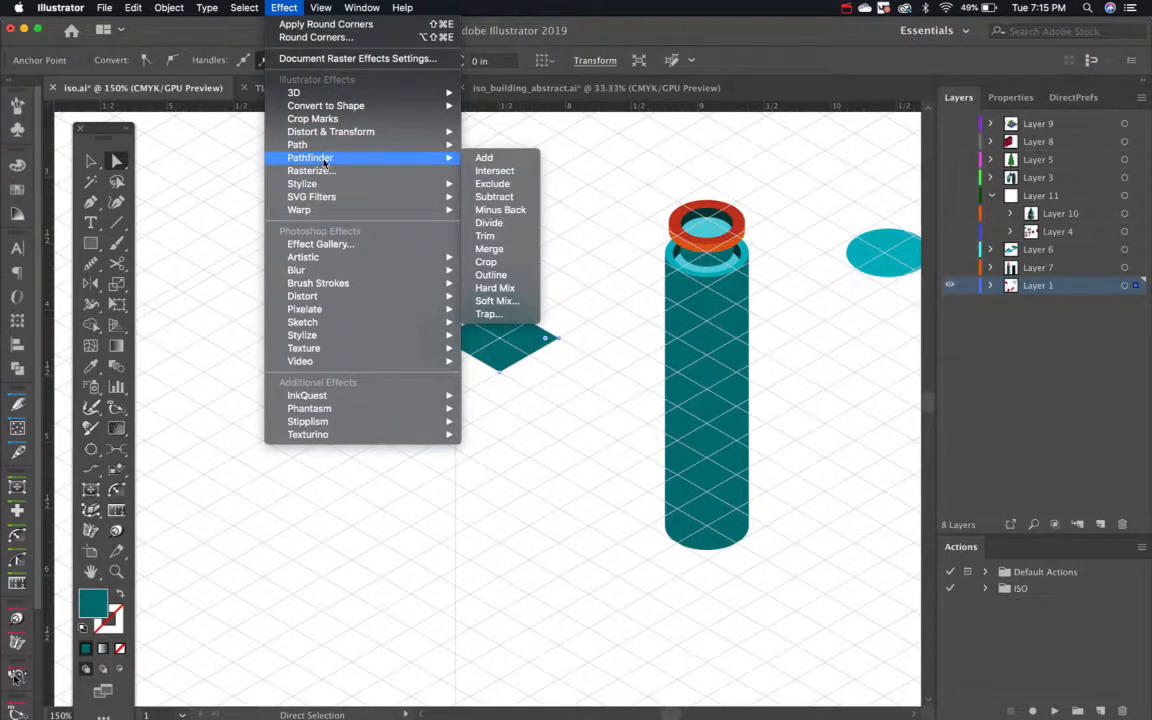
pyautogui.moveTo(330, 184)
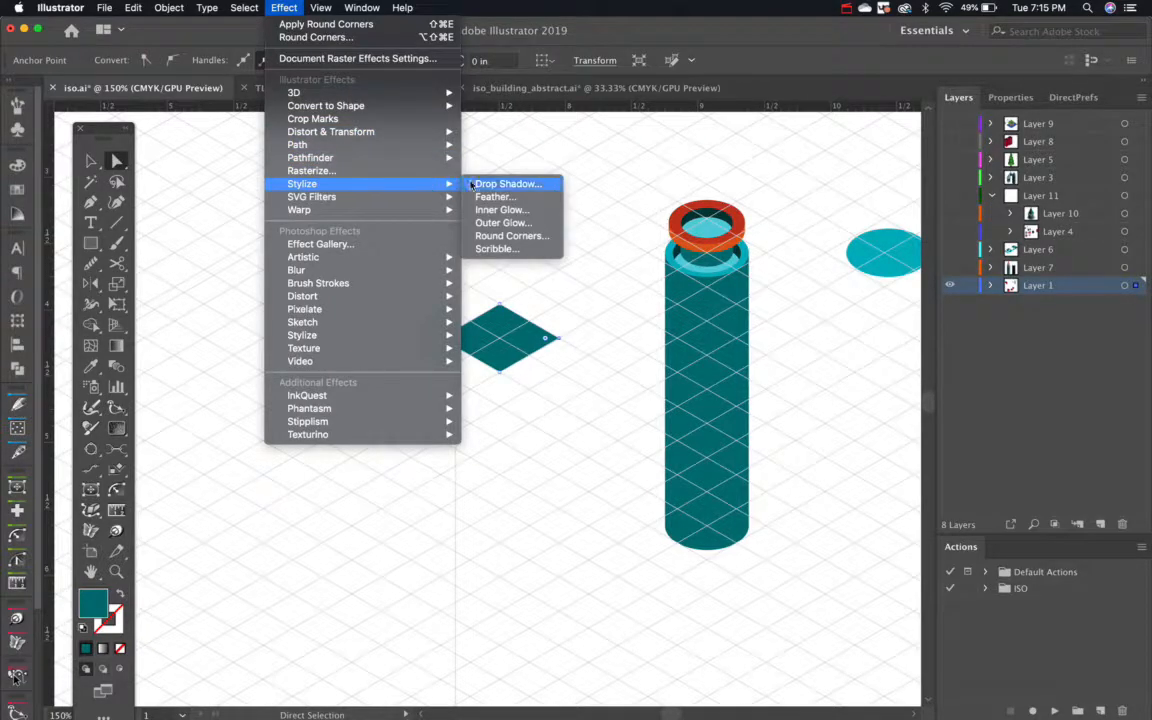
pyautogui.click(508, 236)
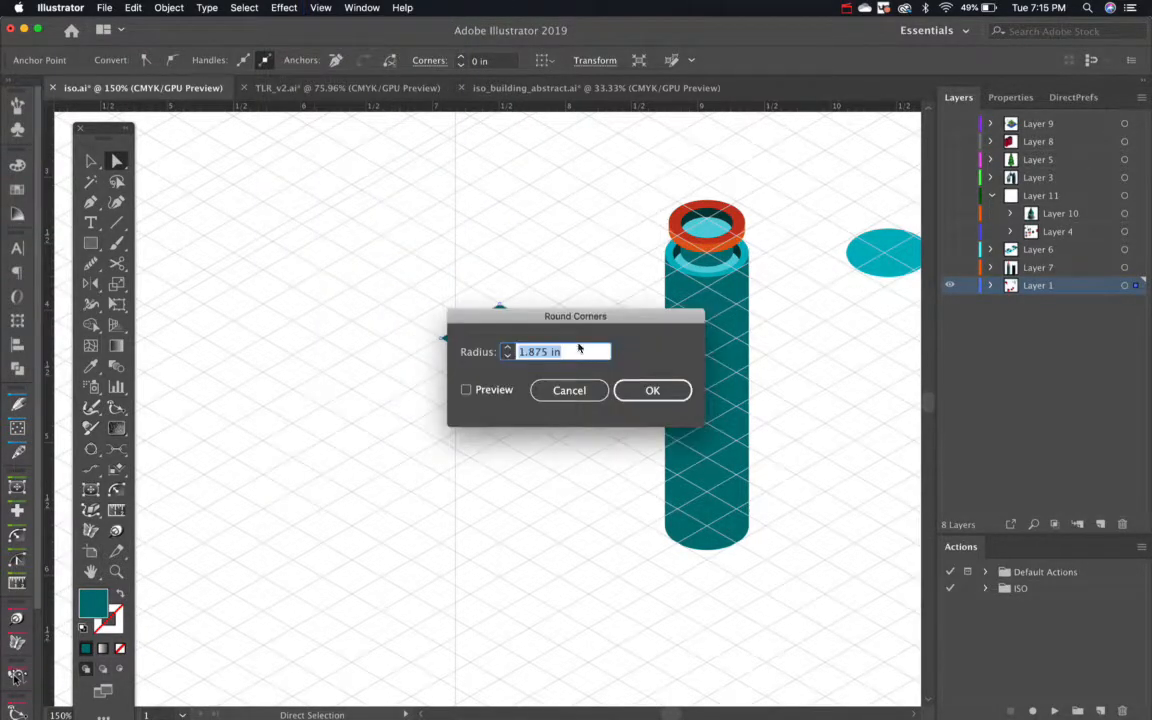
pyautogui.moveTo(484, 390); pyautogui.dragTo(668, 487)
pyautogui.click(650, 488)
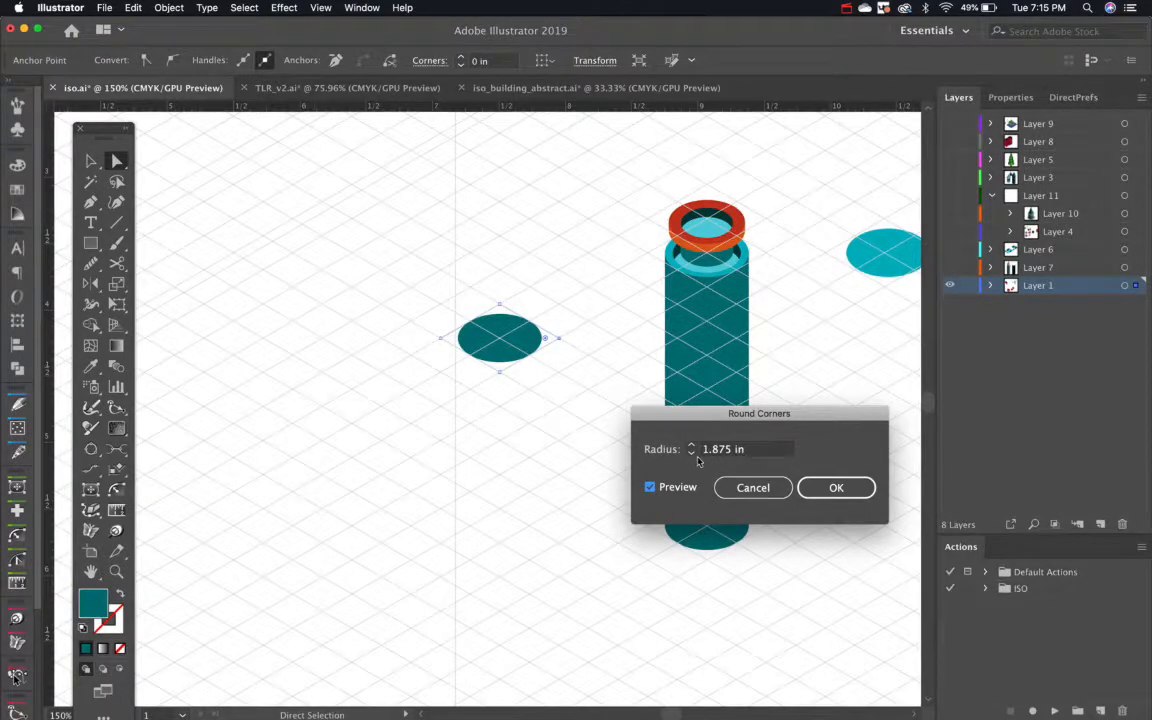
pyautogui.click(692, 455)
pyautogui.click(692, 455)
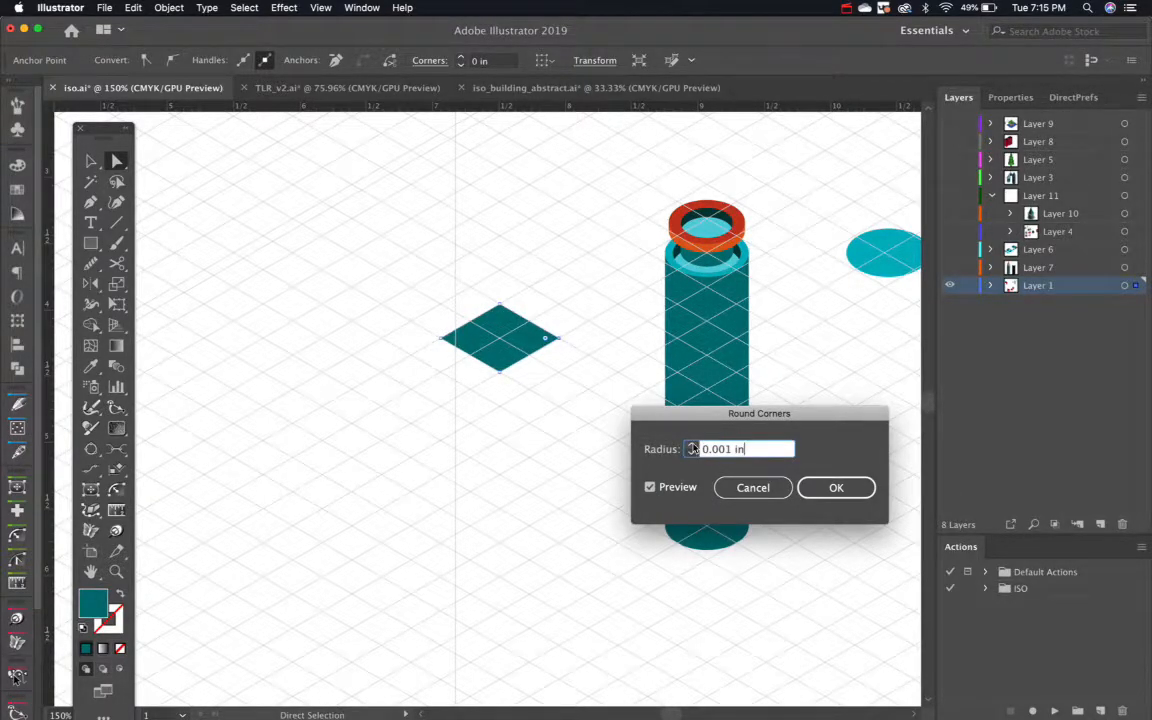
pyautogui.click(692, 446)
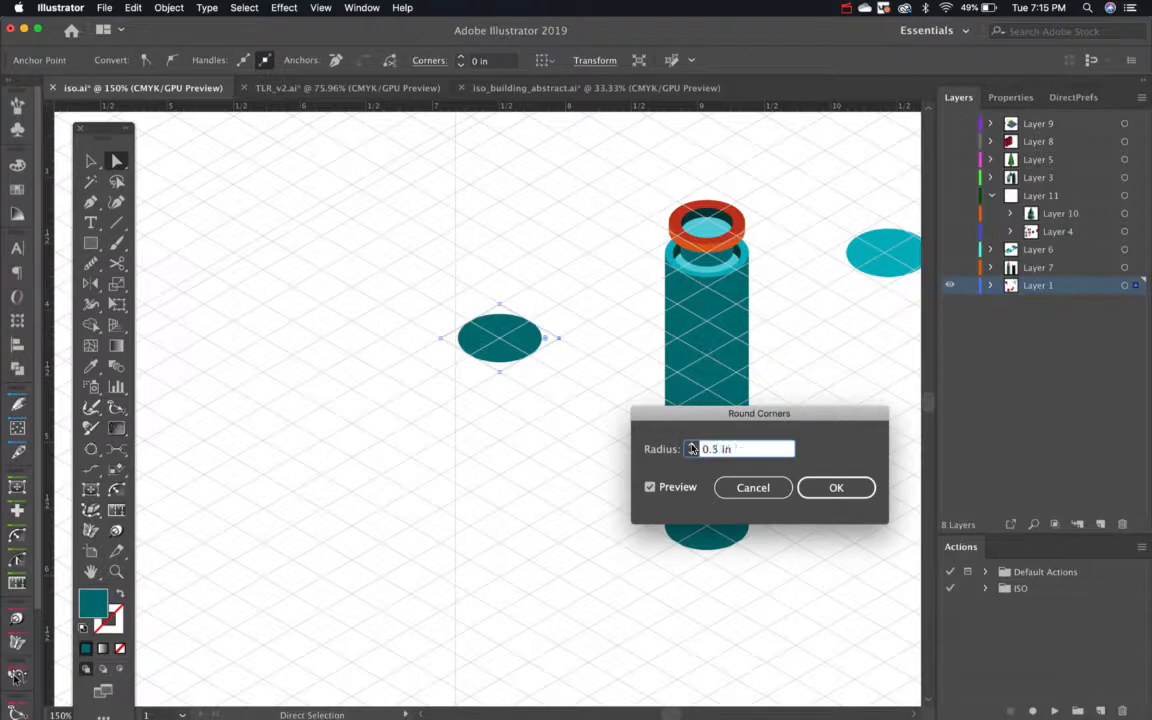
pyautogui.click(836, 488)
# Expand the appearance of the rounded rhombus into an editable ellipse path and deselect it.
pyautogui.click(168, 7)
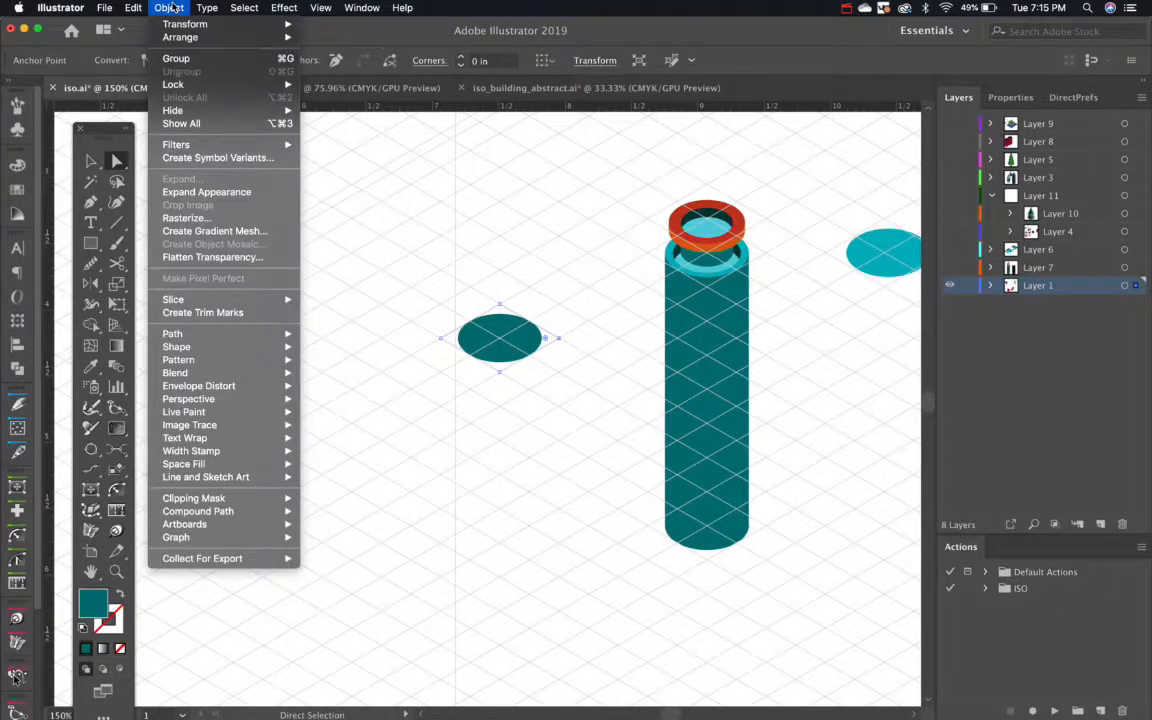
pyautogui.click(200, 189)
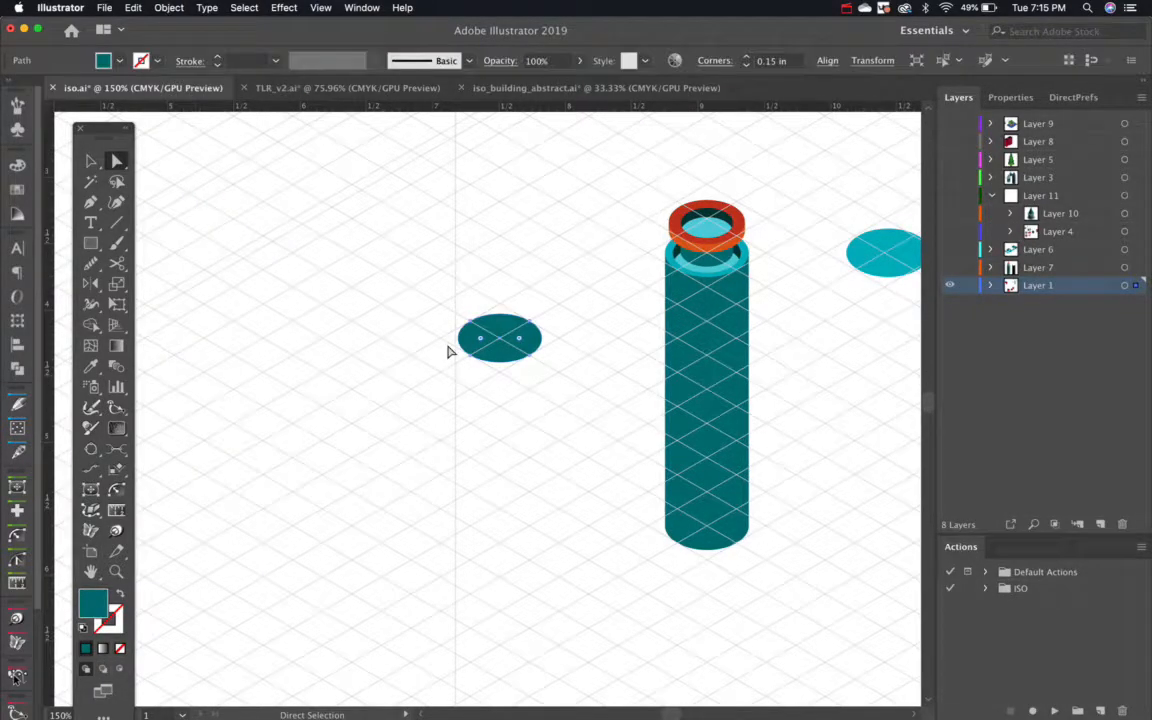
pyautogui.press('v')
pyautogui.click(551, 428)
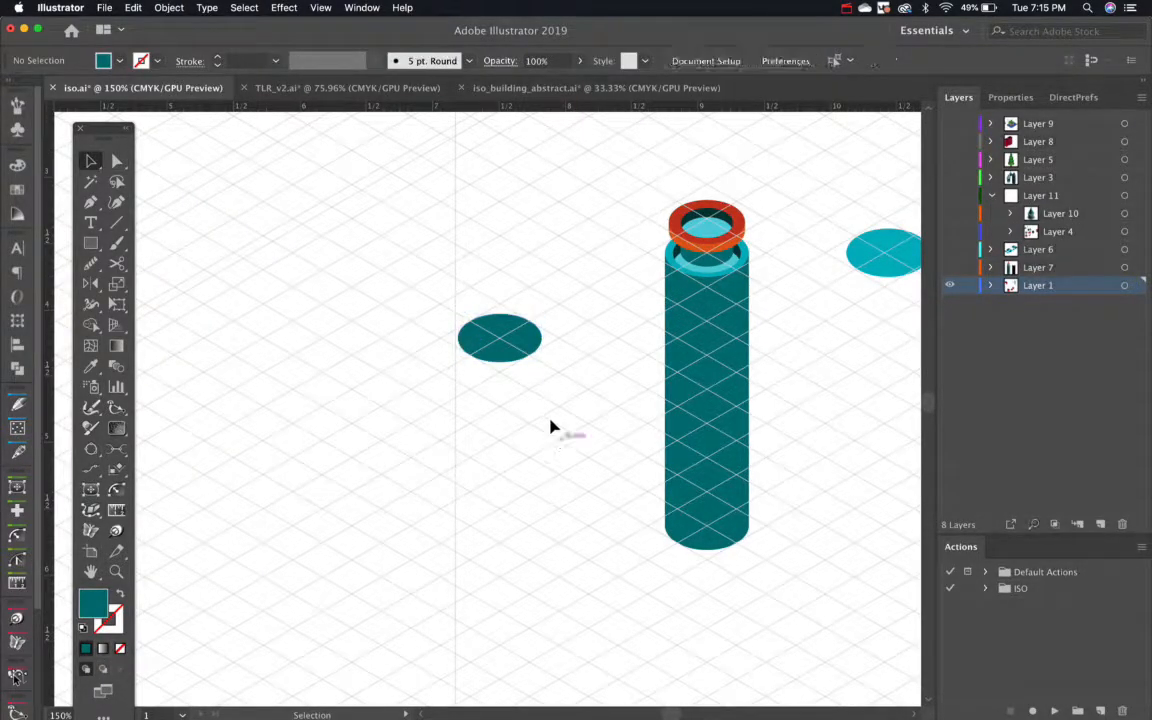
# Duplicate the ellipse straight down to form the base of a new cylinder.
pyautogui.moveTo(545, 454); pyautogui.dragTo(525, 320)
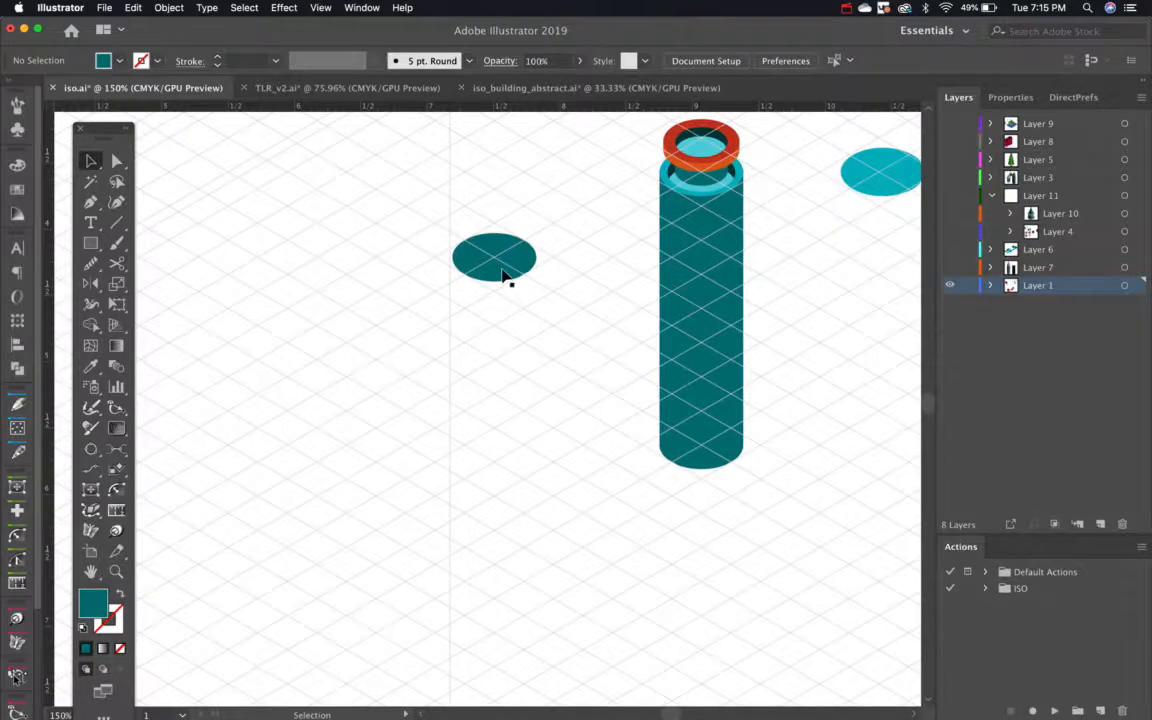
pyautogui.moveTo(505, 278); pyautogui.dragTo(527, 548)
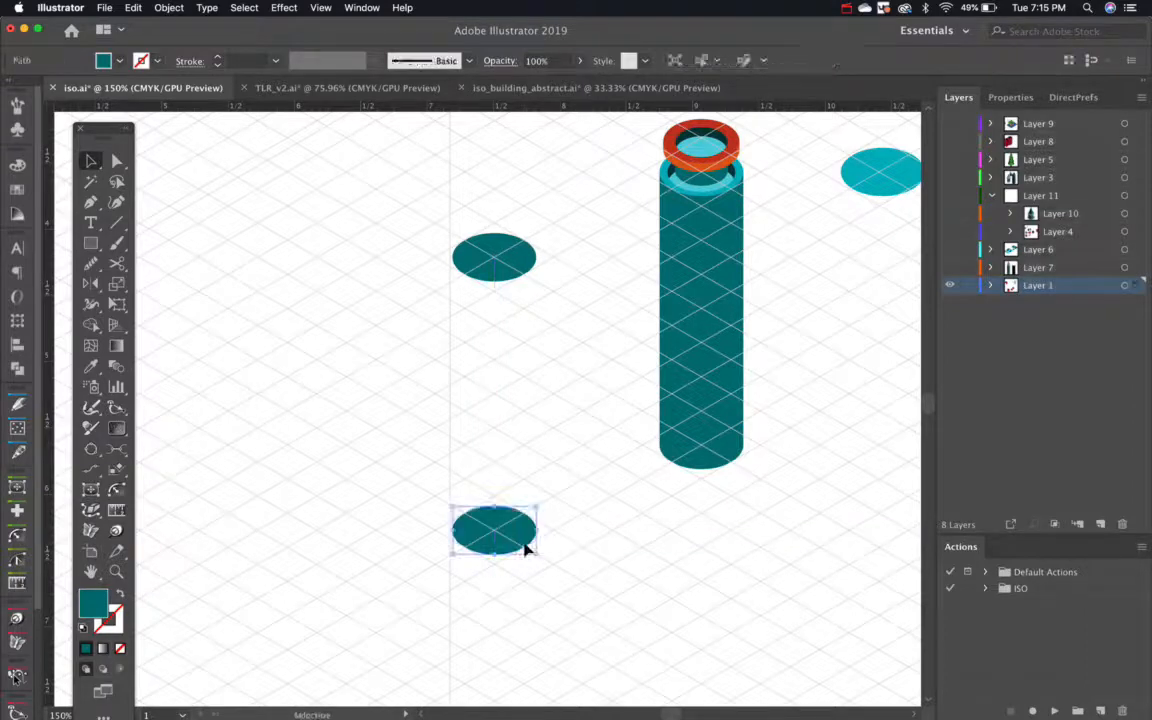
pyautogui.click(590, 563)
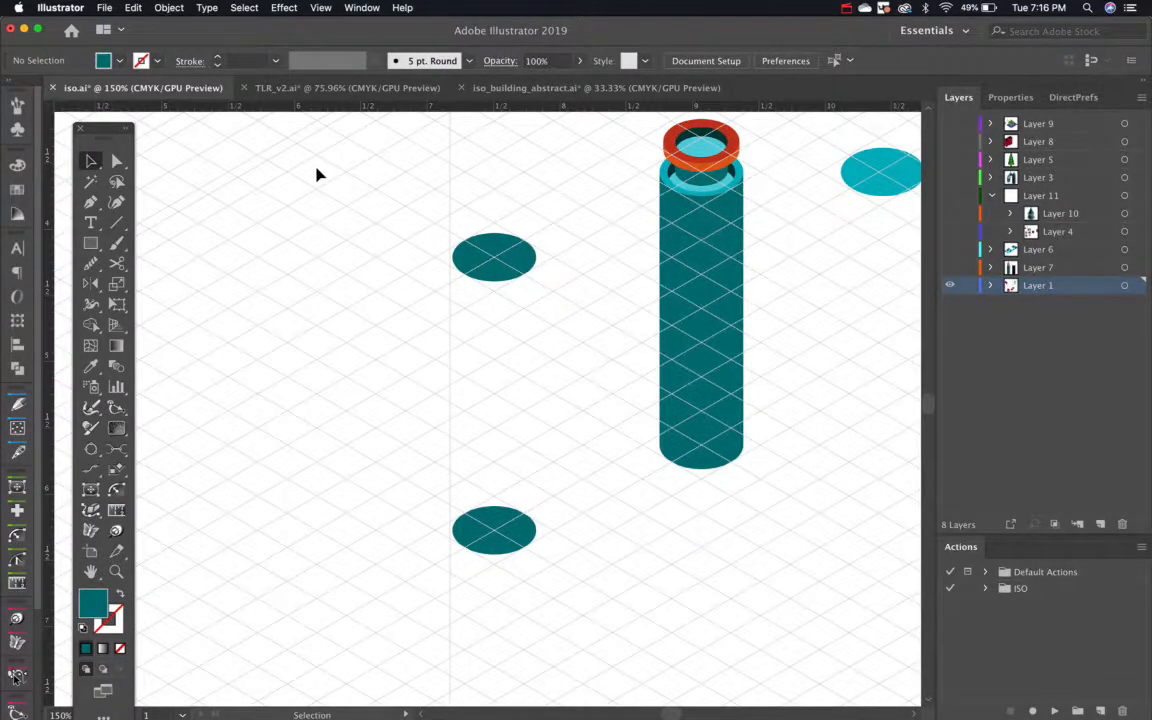
# Recolor the upper ellipse with the light blue sampled from the inside of the red ring.
pyautogui.click(503, 266)
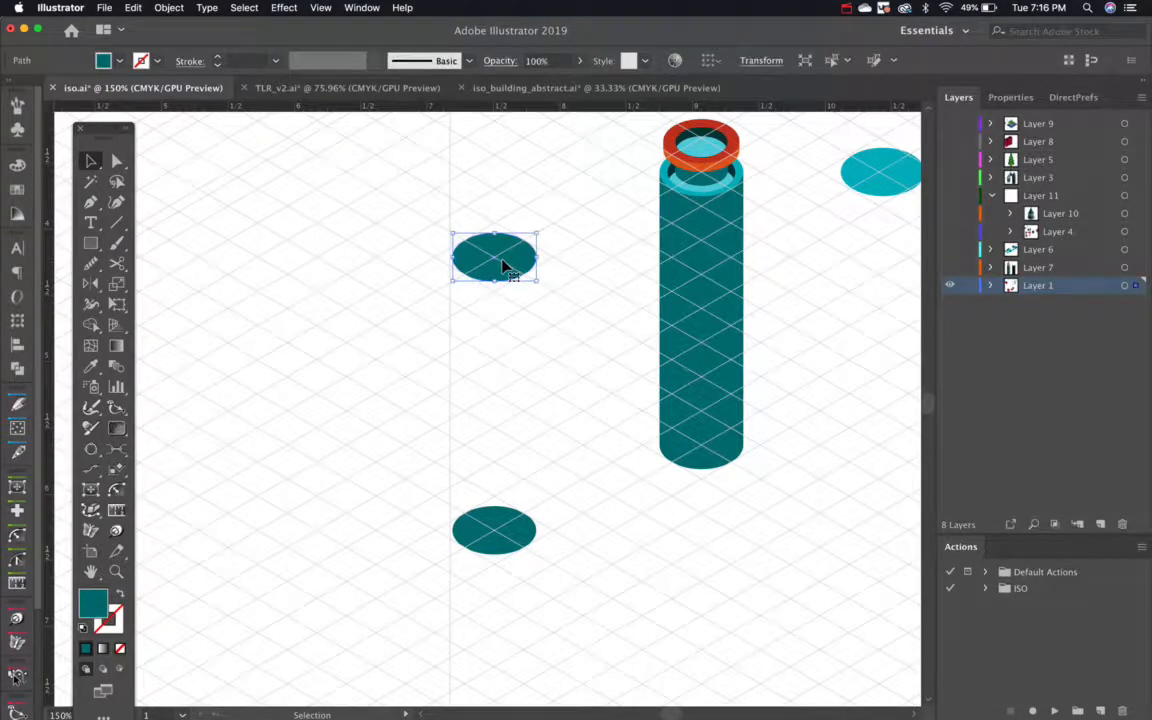
pyautogui.press('i')
pyautogui.click(703, 147)
pyautogui.press('super+shift+a')
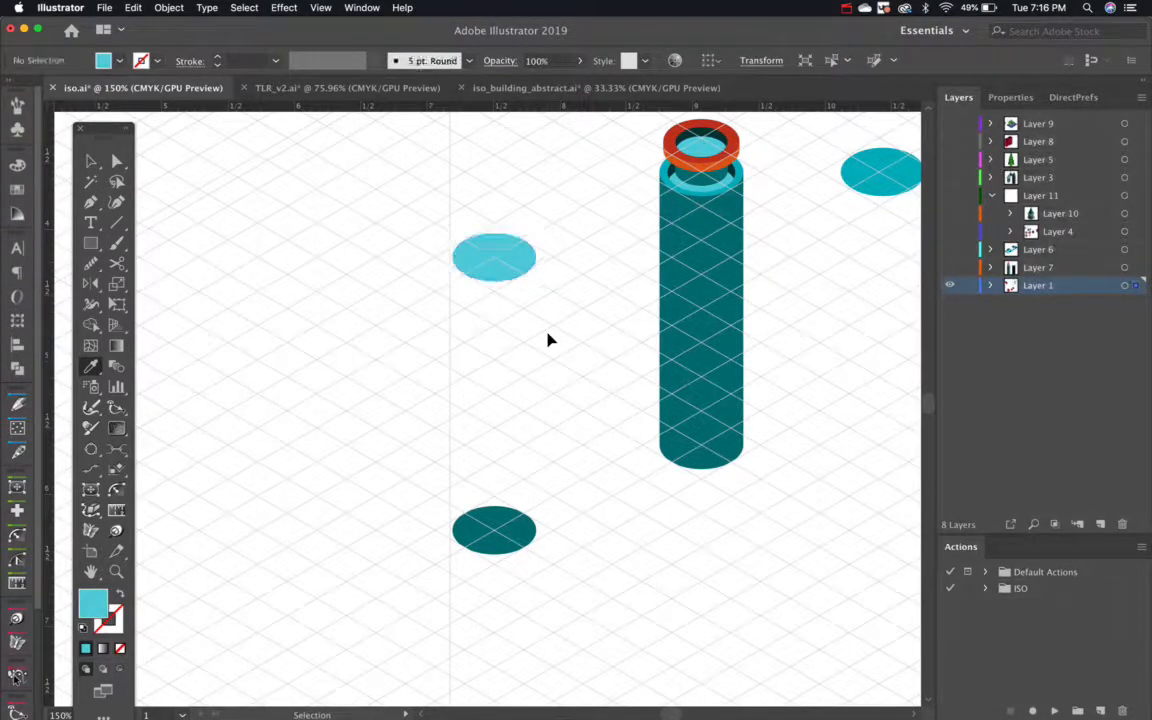
# Draw a rectangle from the upper ellipse's left anchor to the lower ellipse's right anchor as the cylinder body.
pyautogui.click(90, 245)
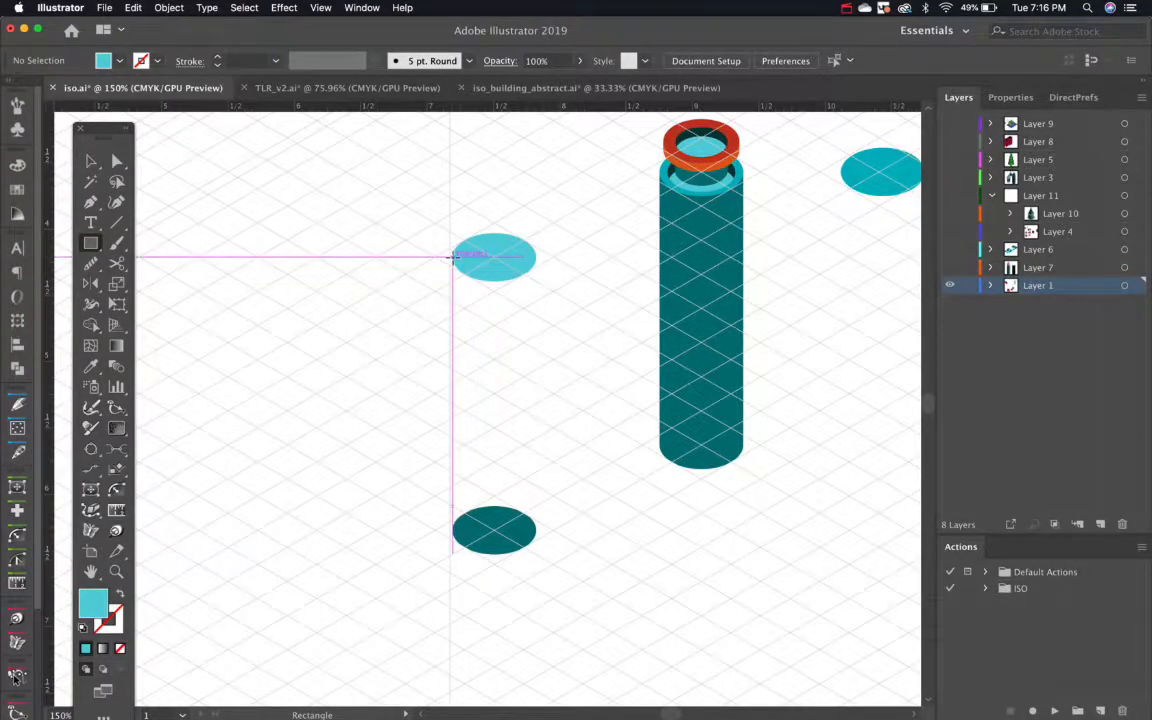
pyautogui.moveTo(452, 257); pyautogui.dragTo(536, 531)
pyautogui.press('v')
pyautogui.click(590, 572)
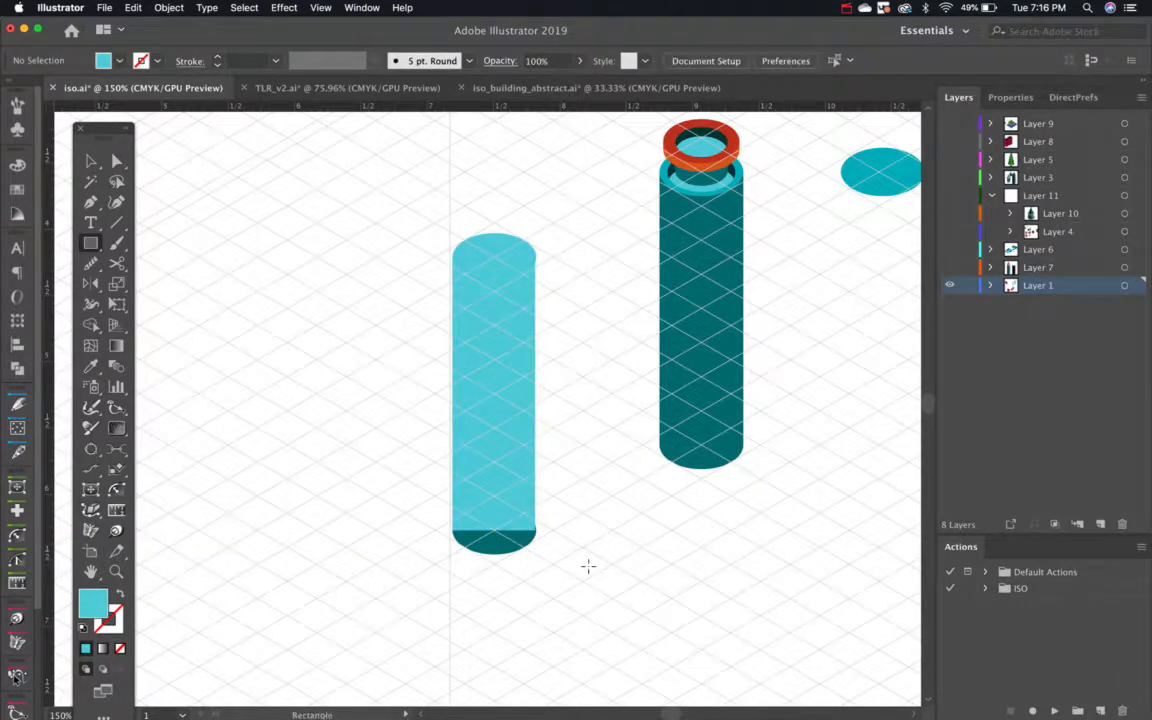
# Widen the rectangle slightly so its right edge meets the right edge of the lower ellipse.
pyautogui.press('v')
pyautogui.press('super+equal')
pyautogui.press('super+equal')
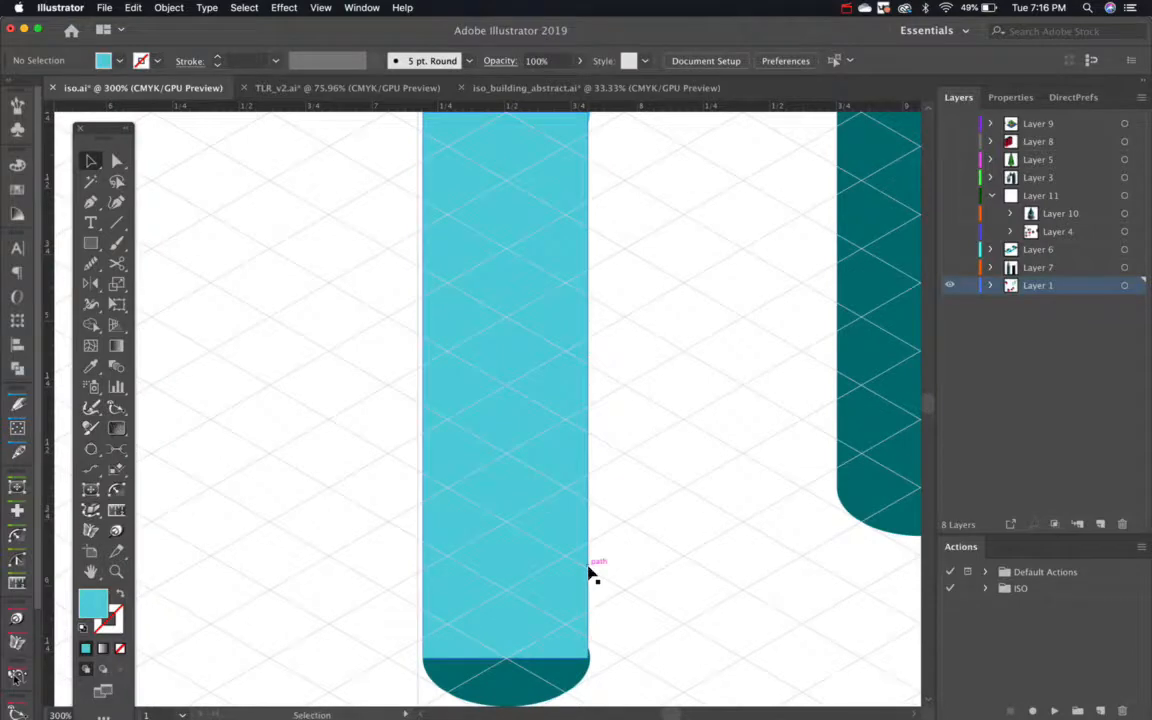
pyautogui.click(586, 413)
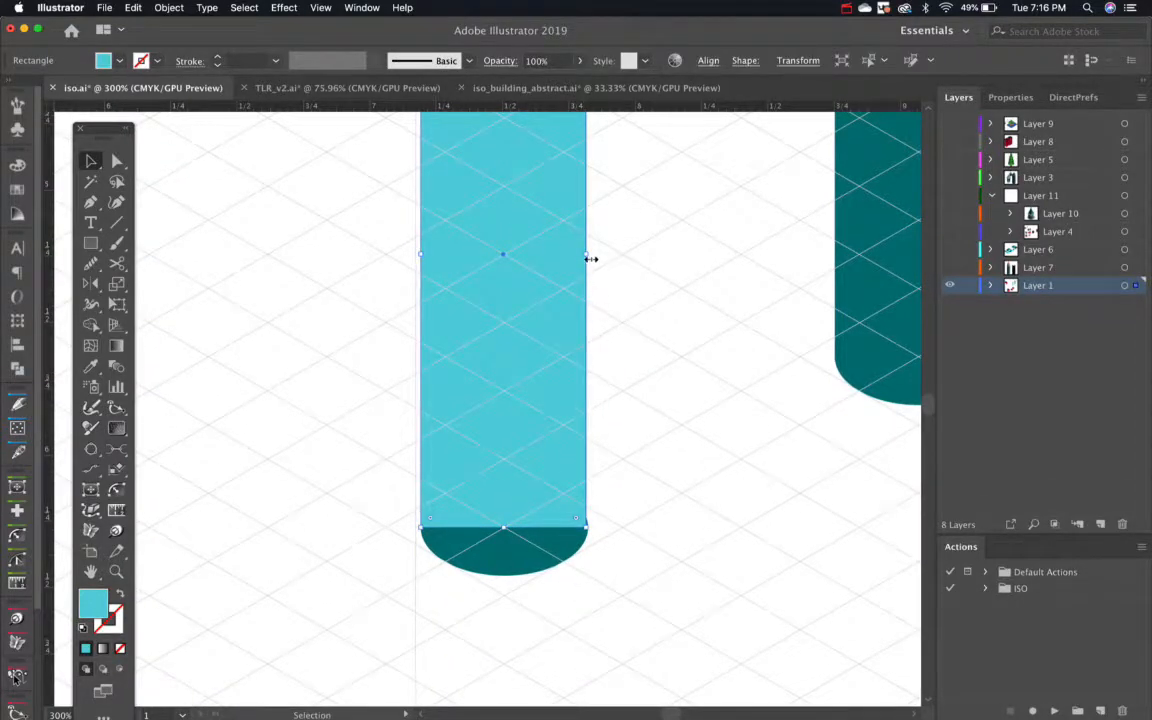
pyautogui.moveTo(588, 255); pyautogui.dragTo(589, 255)
pyautogui.click(627, 327)
# Send the body rectangle to the back, behind both ellipses.
pyautogui.click(566, 352)
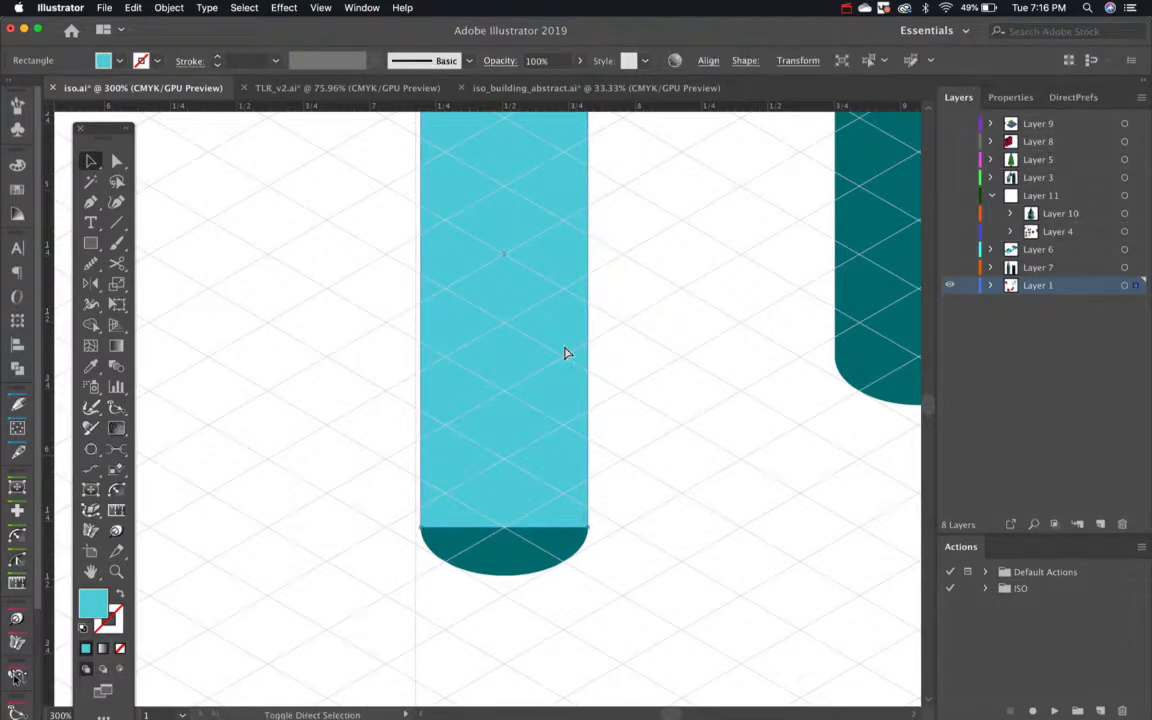
pyautogui.press('shift+super+bracketleft')
pyautogui.click(622, 400)
# Recolor the body rectangle with the dark teal sampled from the lower ellipse.
pyautogui.moveTo(630, 398)
pyautogui.mouseDown()
pyautogui.moveTo(640, 571)
pyautogui.moveTo(635, 404)
pyautogui.mouseUp()
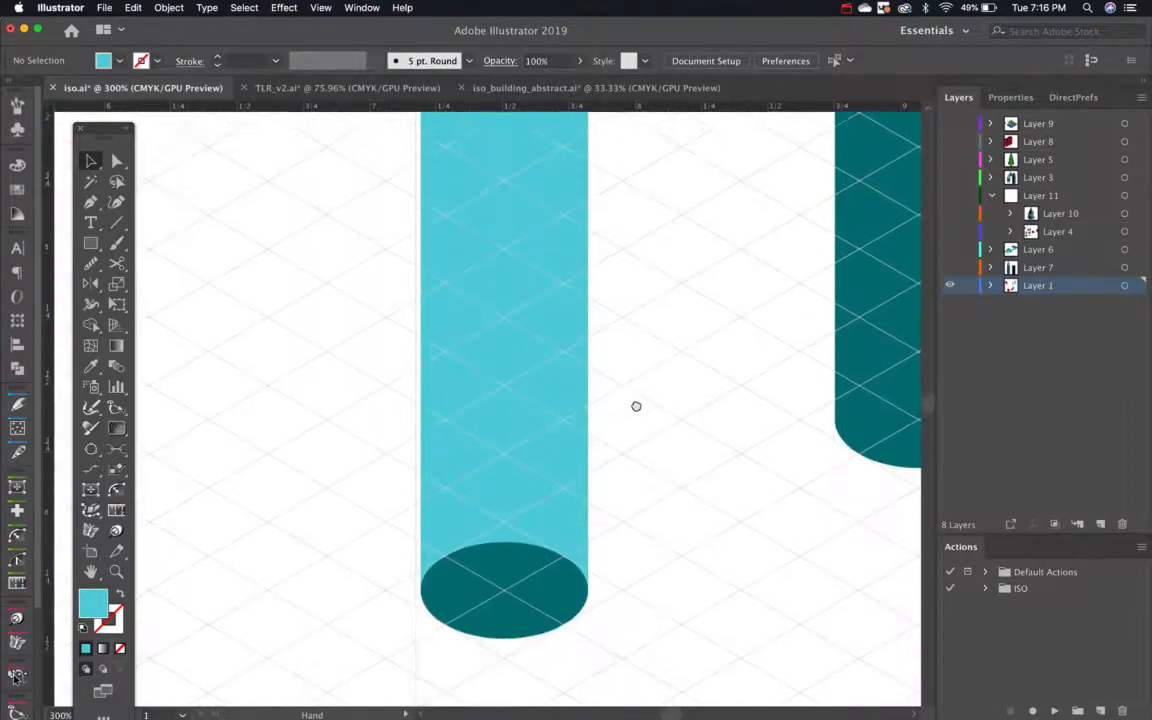
pyautogui.click(546, 418)
pyautogui.press('i')
pyautogui.click(497, 605)
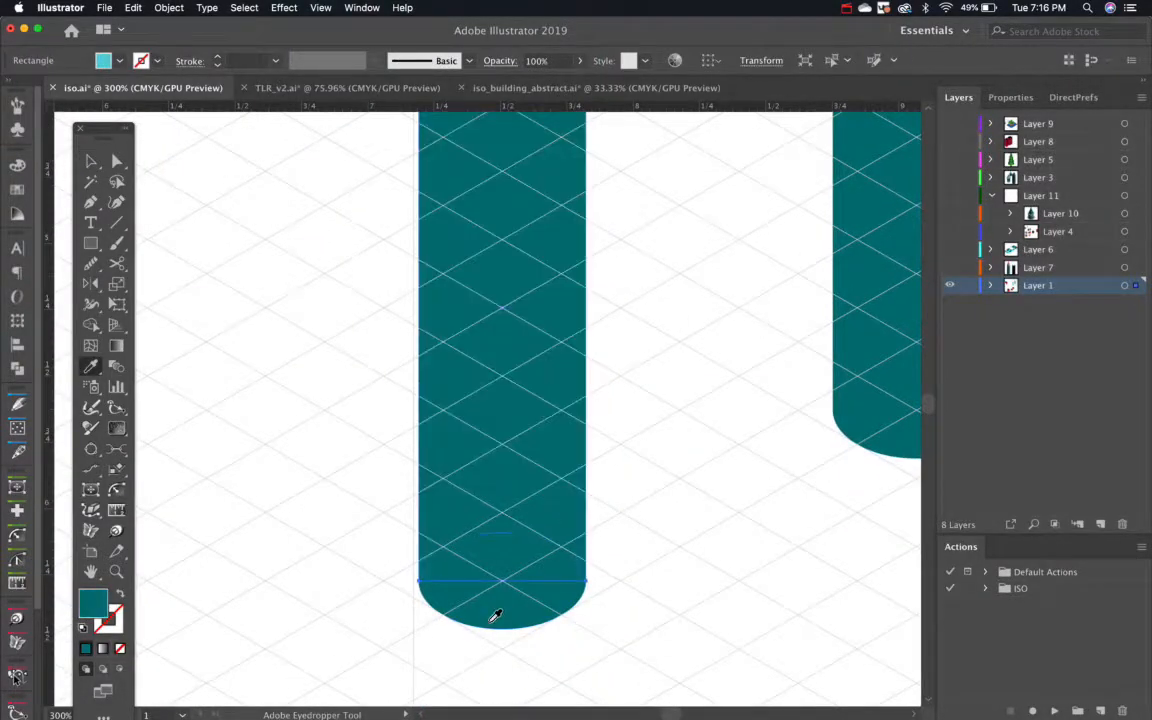
pyautogui.press('super+minus')
pyautogui.press('super+minus')
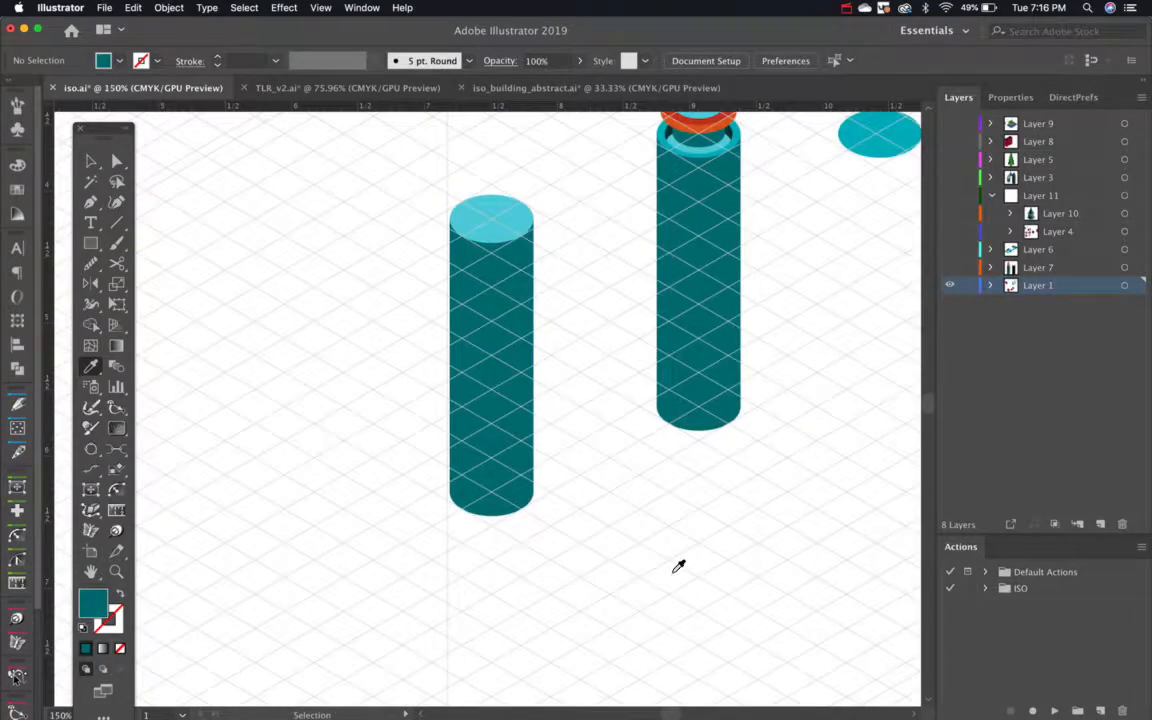
pyautogui.press('v')
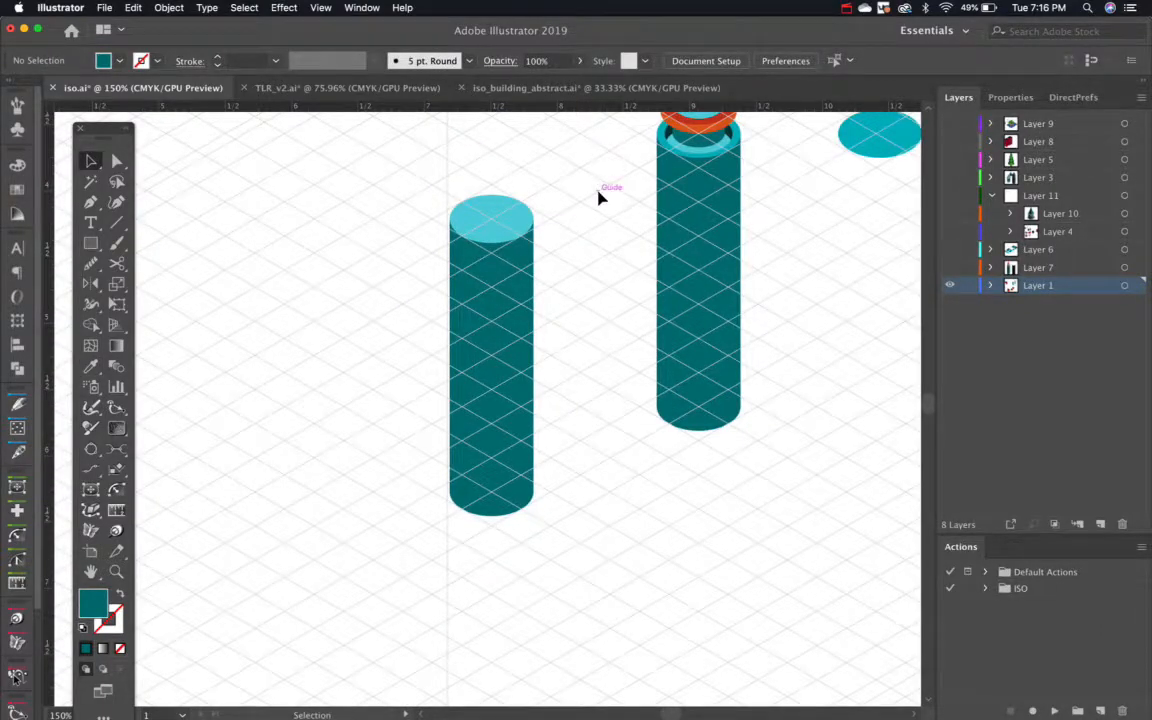
# Hide the guides and duplicate the light blue top ellipse to the empty area left of the cylinder.
pyautogui.press('super+semicolon')
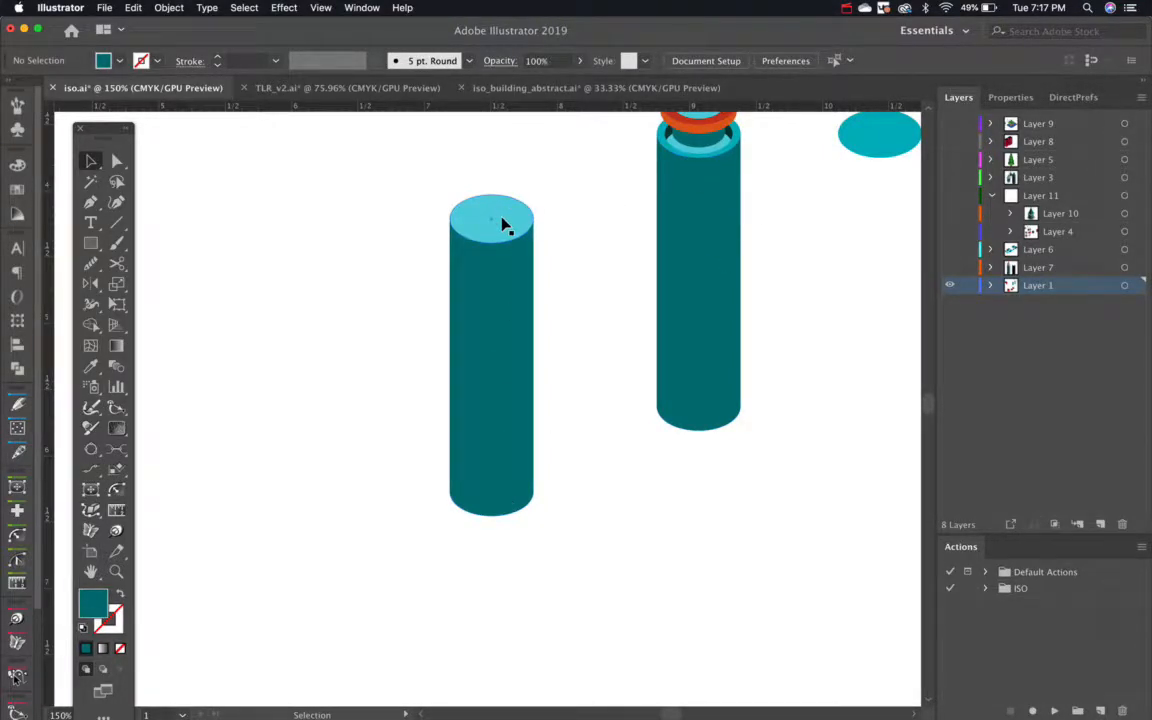
pyautogui.moveTo(507, 220); pyautogui.dragTo(338, 231)
pyautogui.click(585, 276)
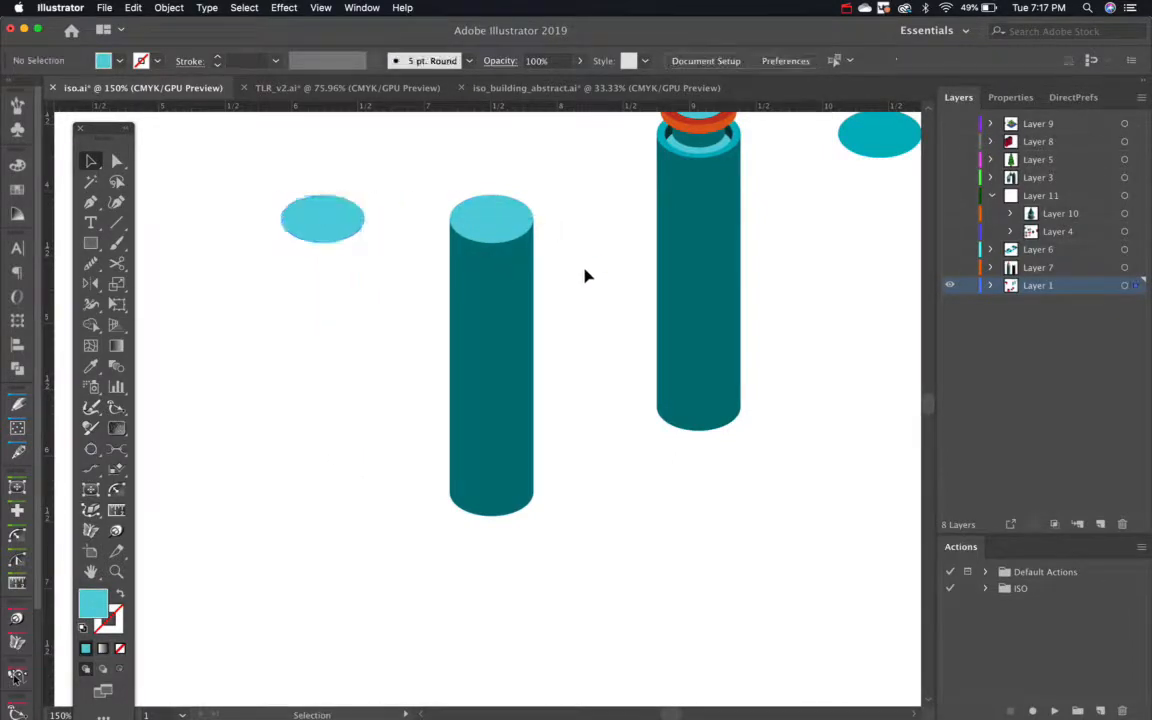
# Select both ellipses and the rectangle of the new cylinder and split them with the Pathfinder Divide operation.
pyautogui.click(519, 314)
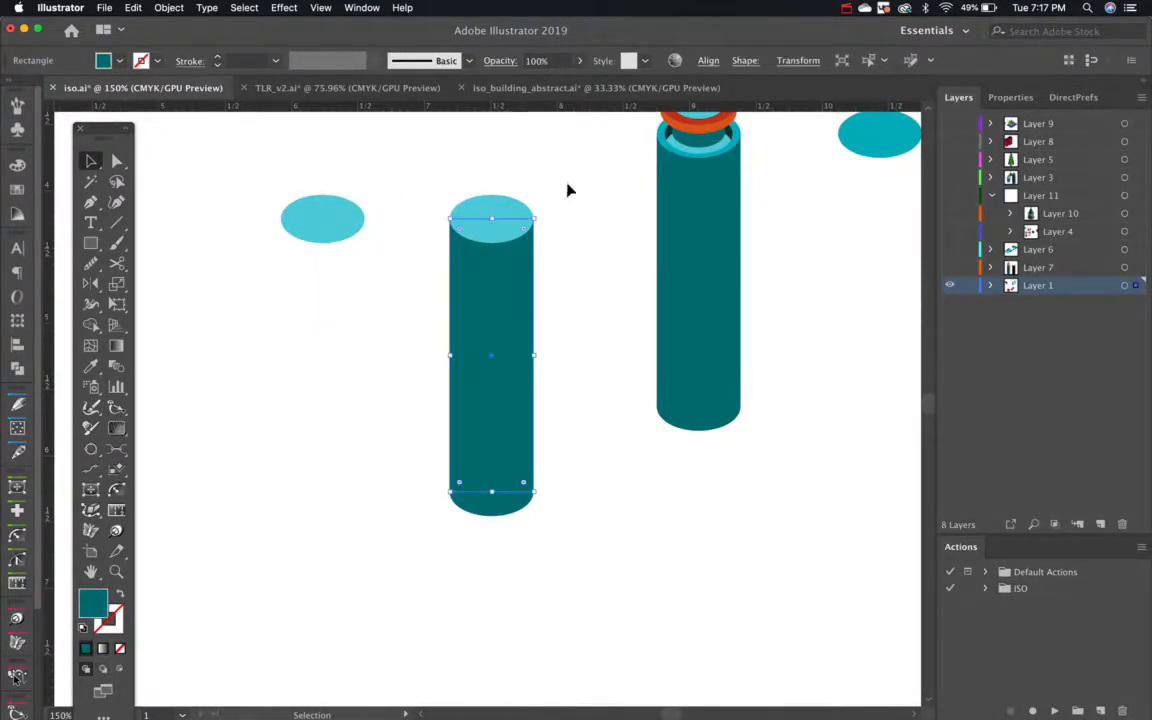
pyautogui.moveTo(570, 179); pyautogui.dragTo(423, 578)
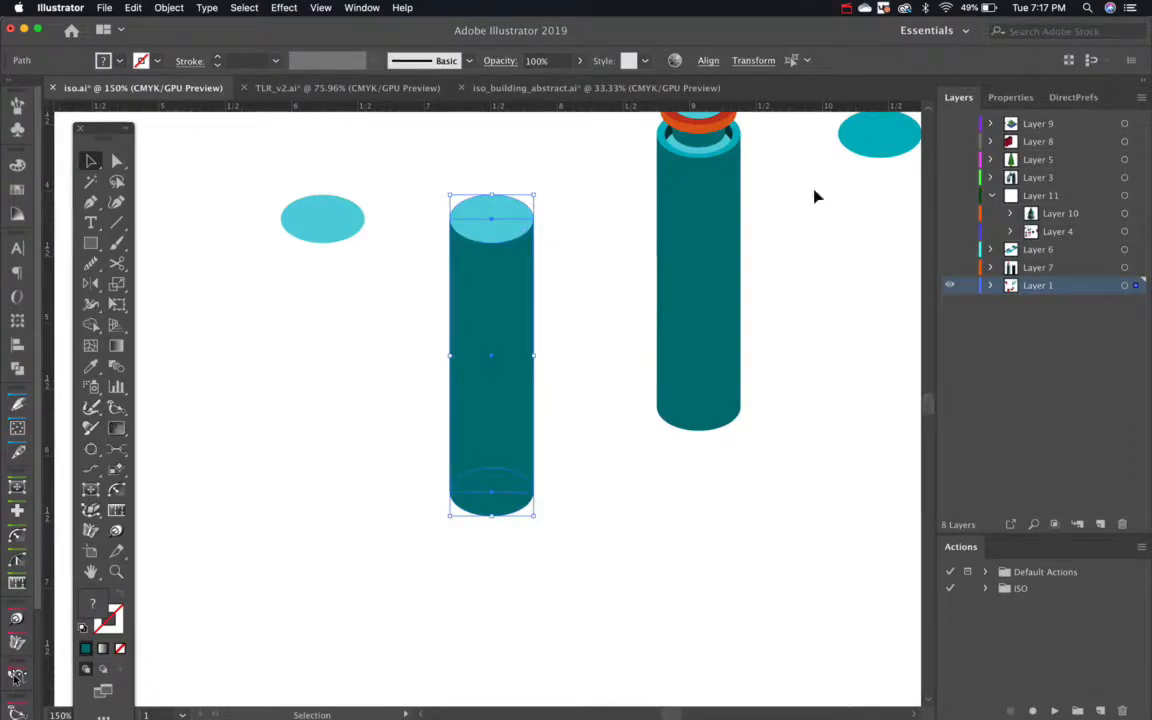
pyautogui.click(117, 166)
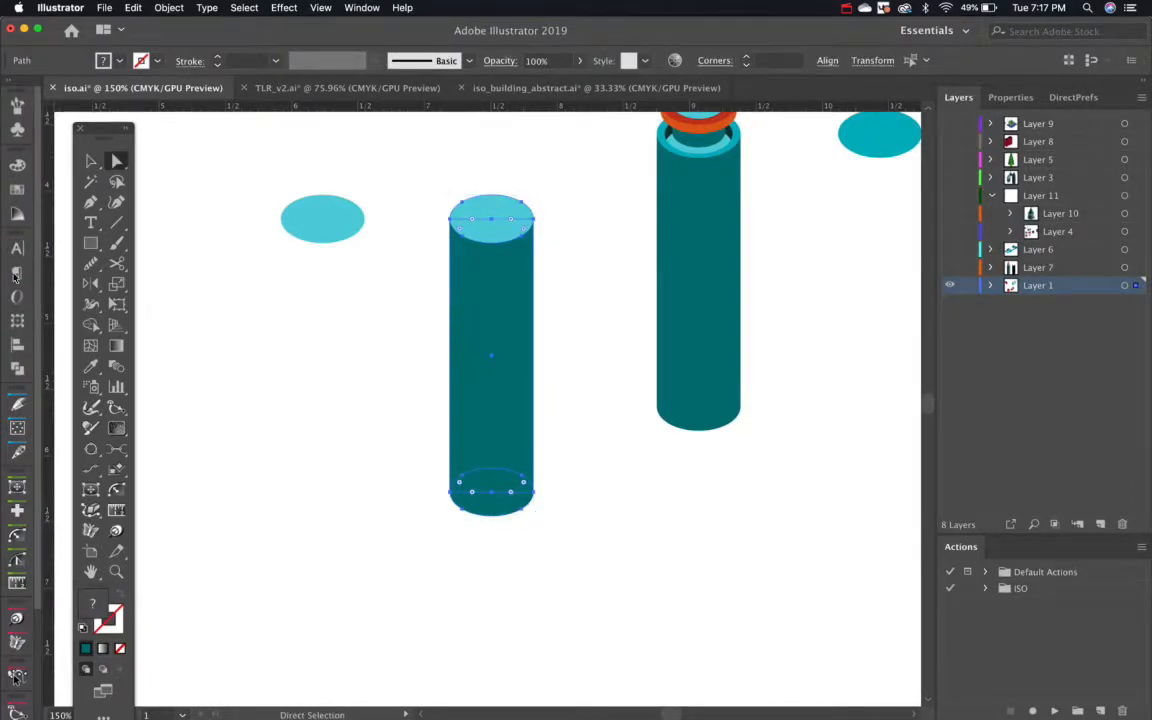
pyautogui.click(17, 368)
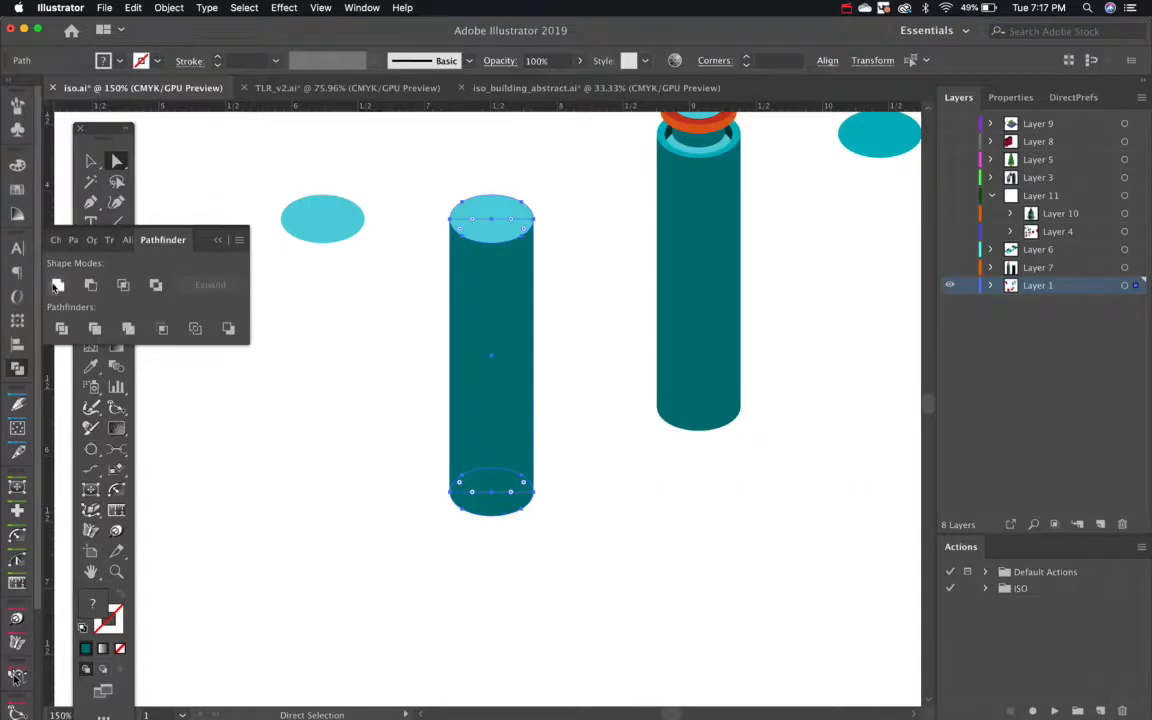
pyautogui.moveTo(147, 245); pyautogui.dragTo(680, 468)
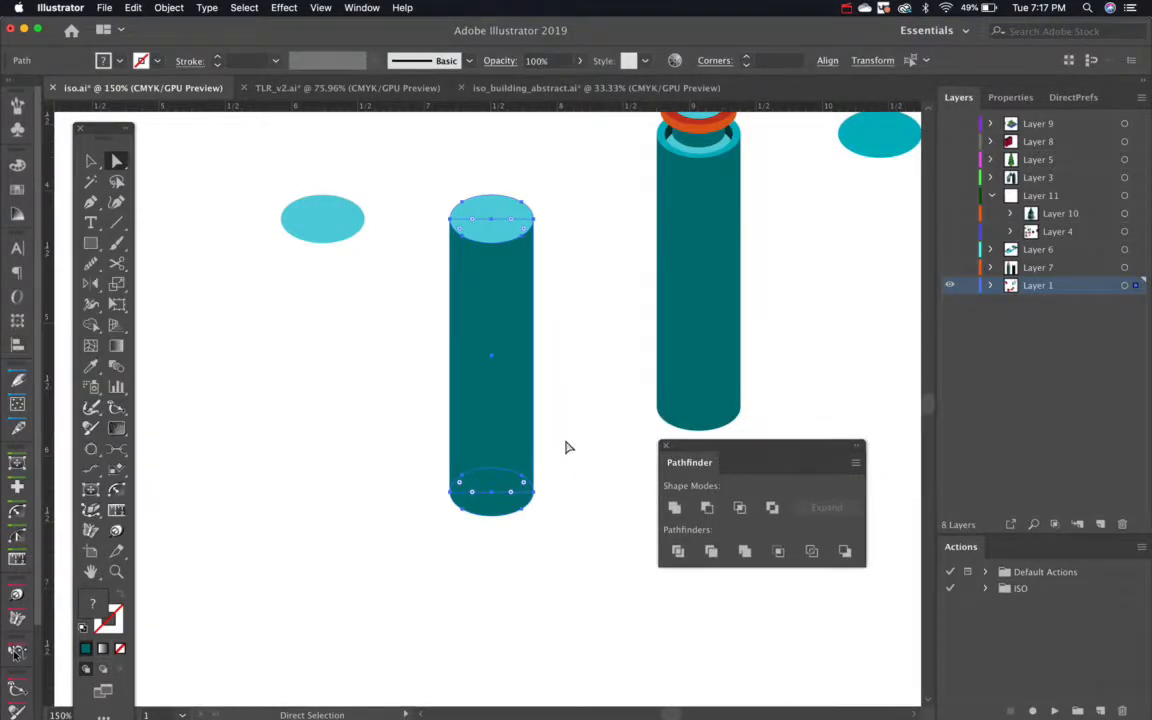
pyautogui.click(678, 551)
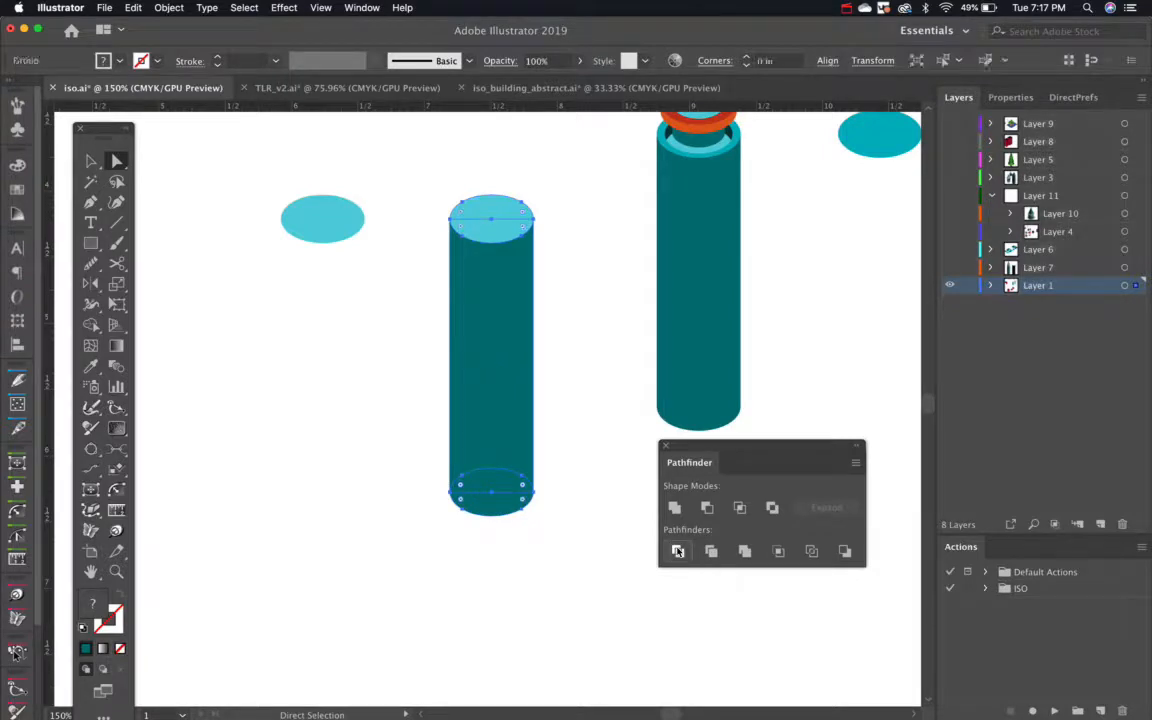
# Ungroup the divided cylinder pieces and test-move the dark teal body piece away, undoing the move.
pyautogui.press('super+z')
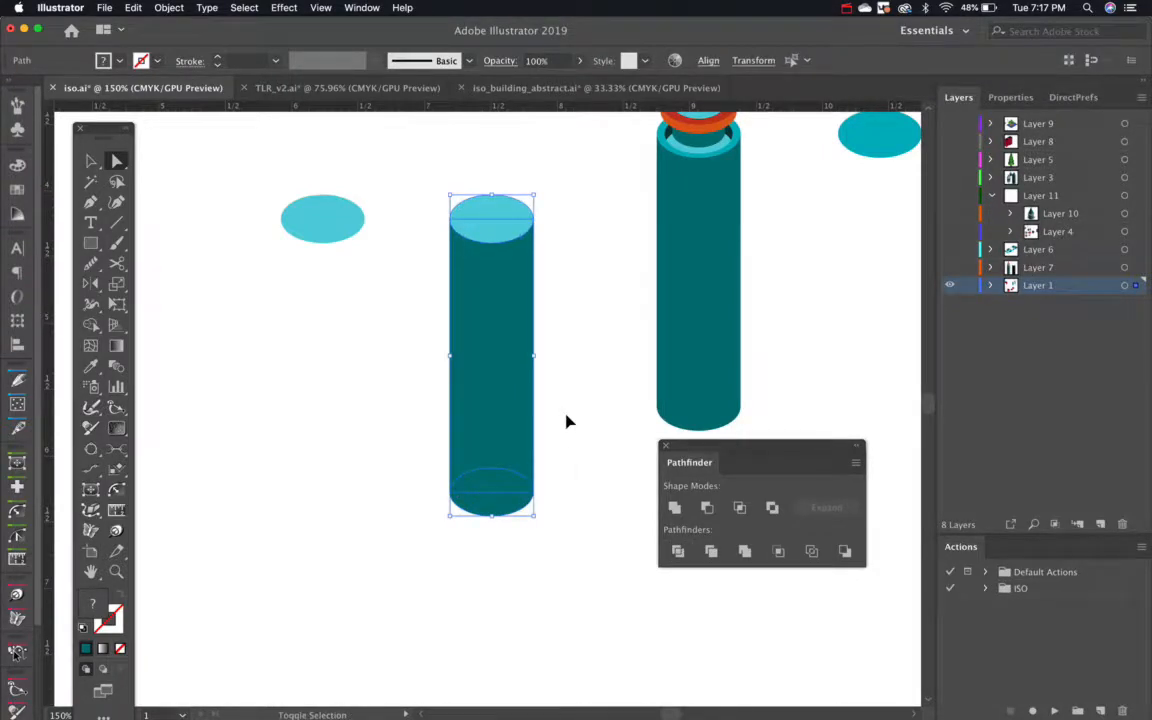
pyautogui.press('a')
pyautogui.click(519, 396)
pyautogui.moveTo(519, 396); pyautogui.dragTo(379, 401)
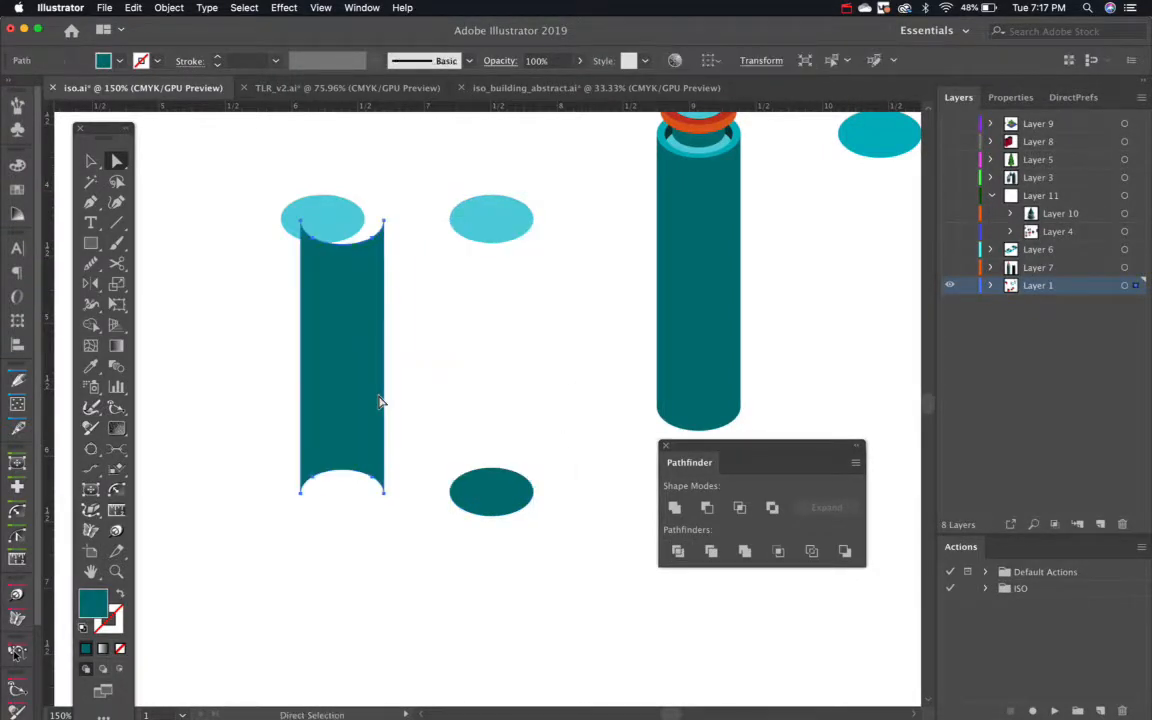
pyautogui.press('super+z')
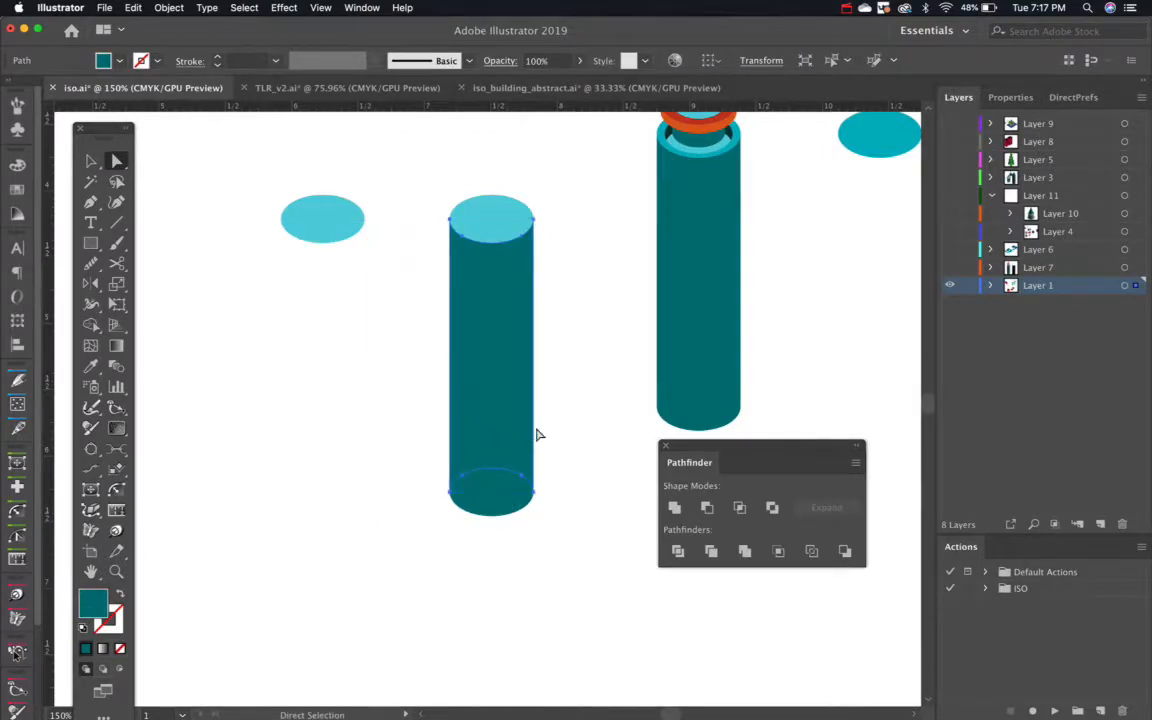
# Combine the cylinder's body piece and the lower ellipse pieces into one shape with Pathfinder Unite.
pyautogui.moveTo(536, 472); pyautogui.dragTo(380, 597)
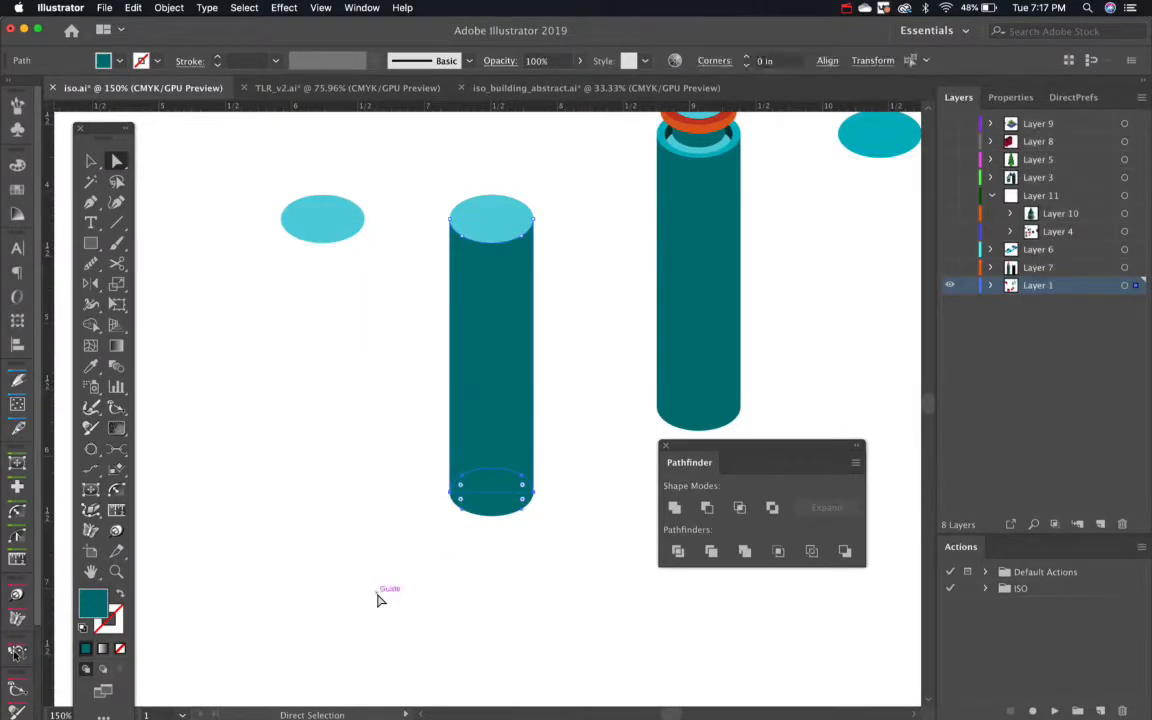
pyautogui.click(676, 509)
pyautogui.click(533, 502)
pyautogui.press('v')
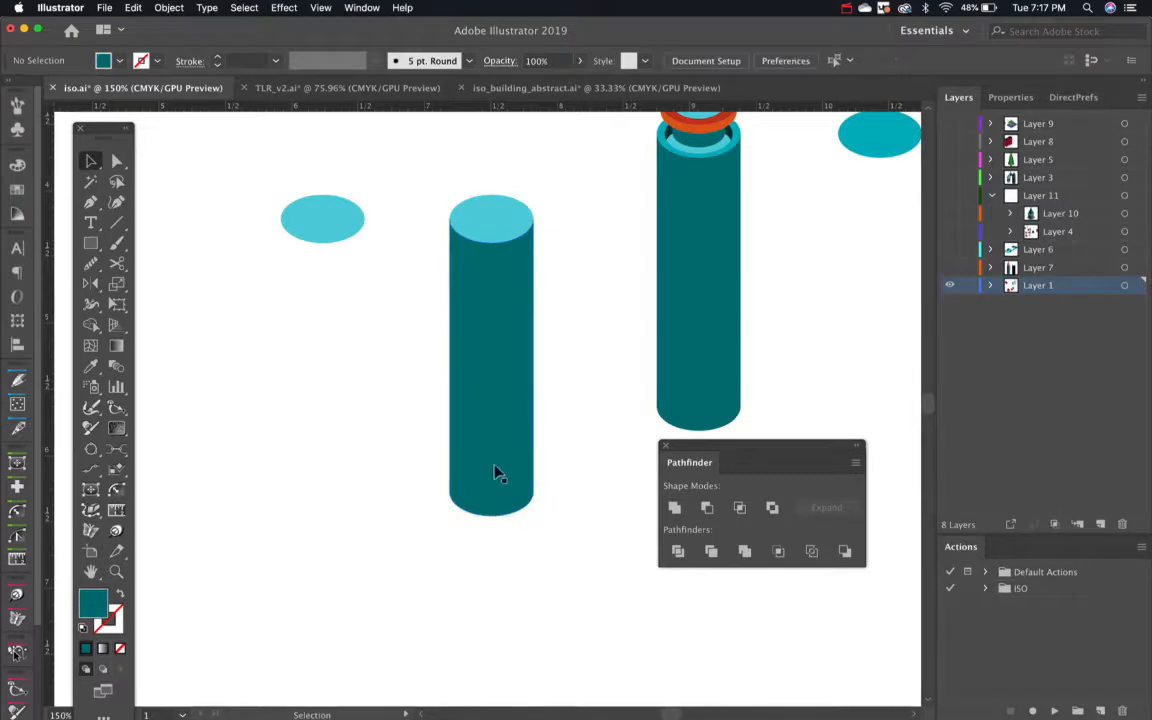
pyautogui.moveTo(496, 470); pyautogui.dragTo(367, 570)
pyautogui.press('super+z')
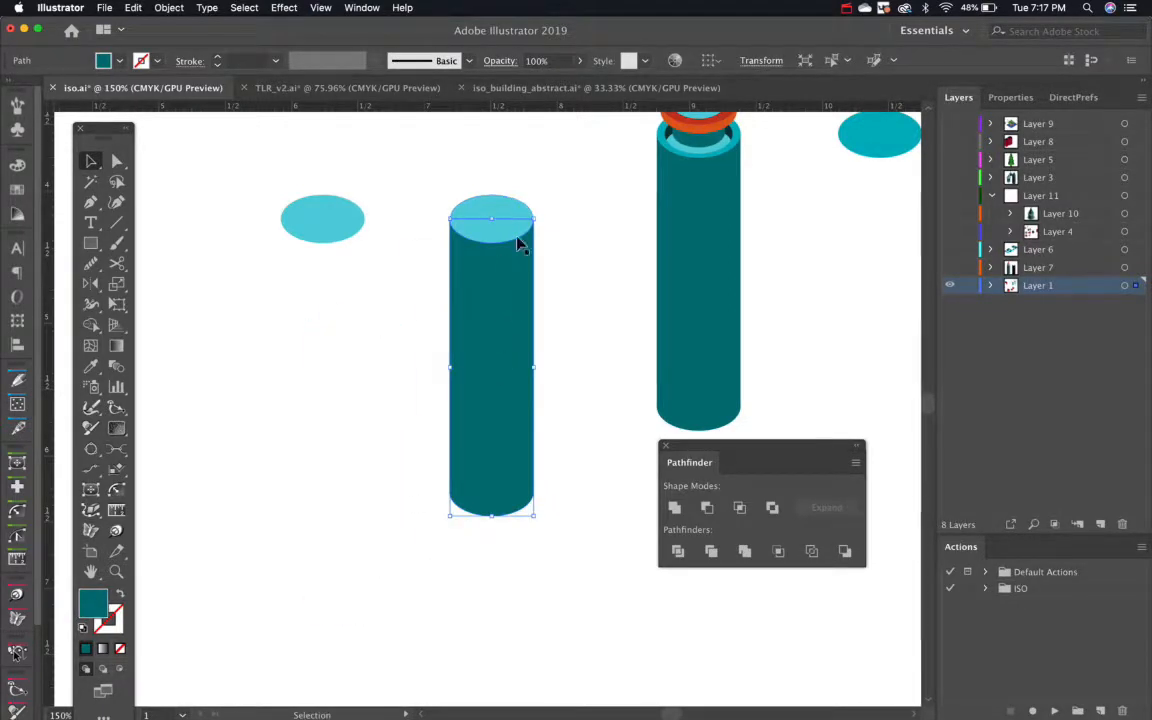
pyautogui.click(568, 265)
# Duplicate the two halves of the cylinder's top ellipse to the far left, beside the loose ellipse.
pyautogui.click(504, 214)
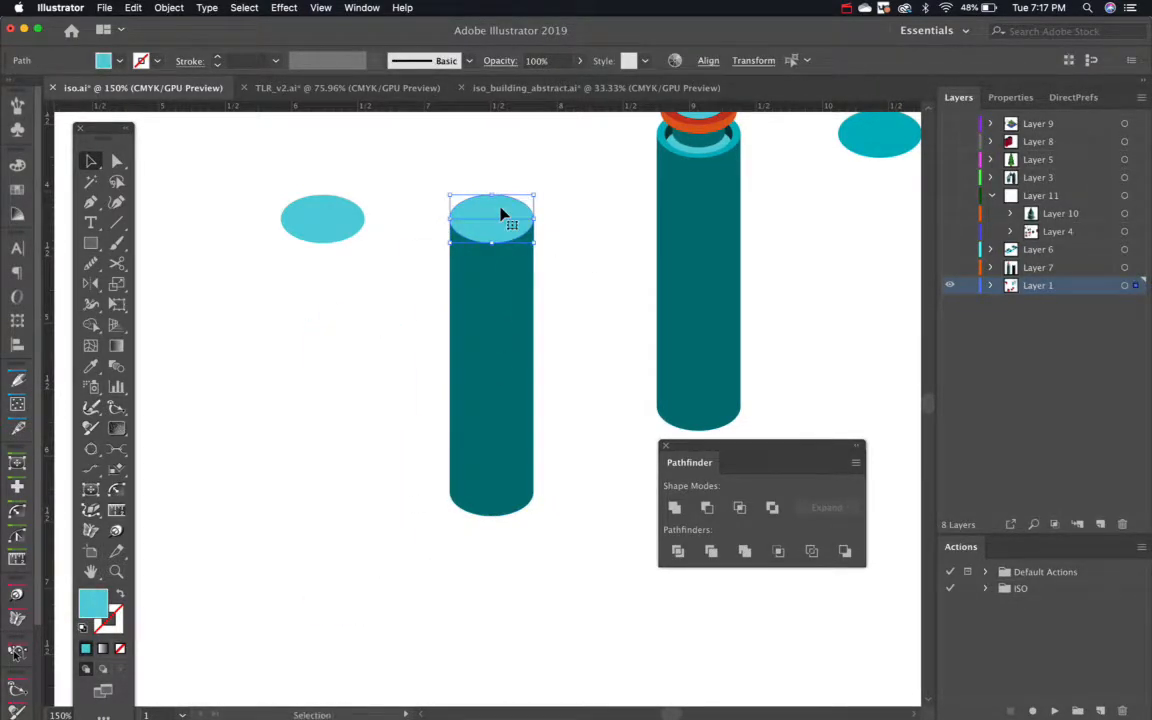
pyautogui.moveTo(502, 214); pyautogui.dragTo(212, 236)
pyautogui.click(418, 234)
# Merge the two halves of the cylinder's light blue top ellipse into a single shape.
pyautogui.click(491, 214)
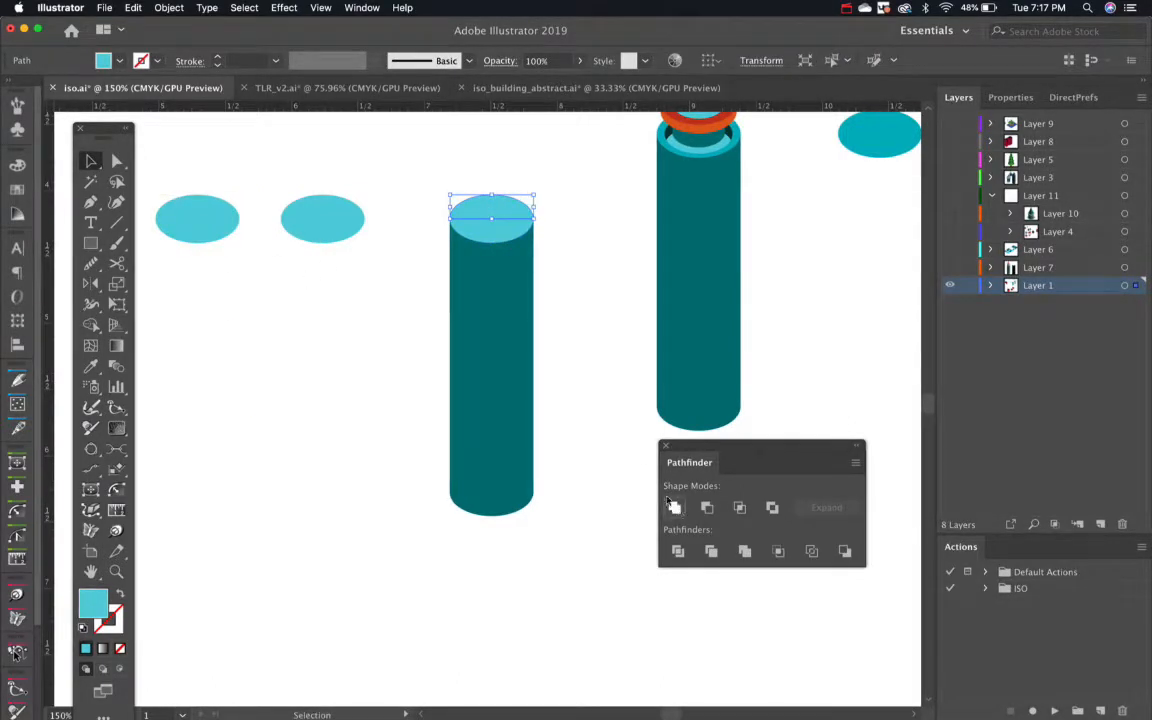
pyautogui.click(501, 234)
pyautogui.keyDown('shift'); pyautogui.click(503, 212); pyautogui.keyUp('shift')
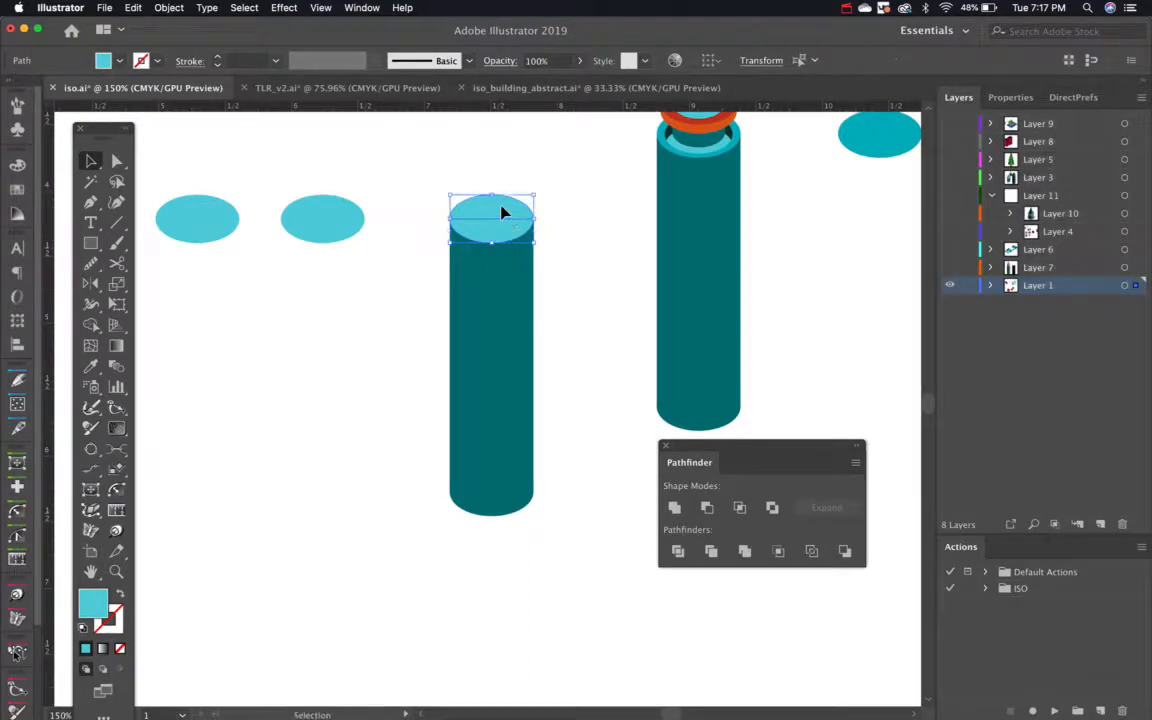
pyautogui.click(565, 337)
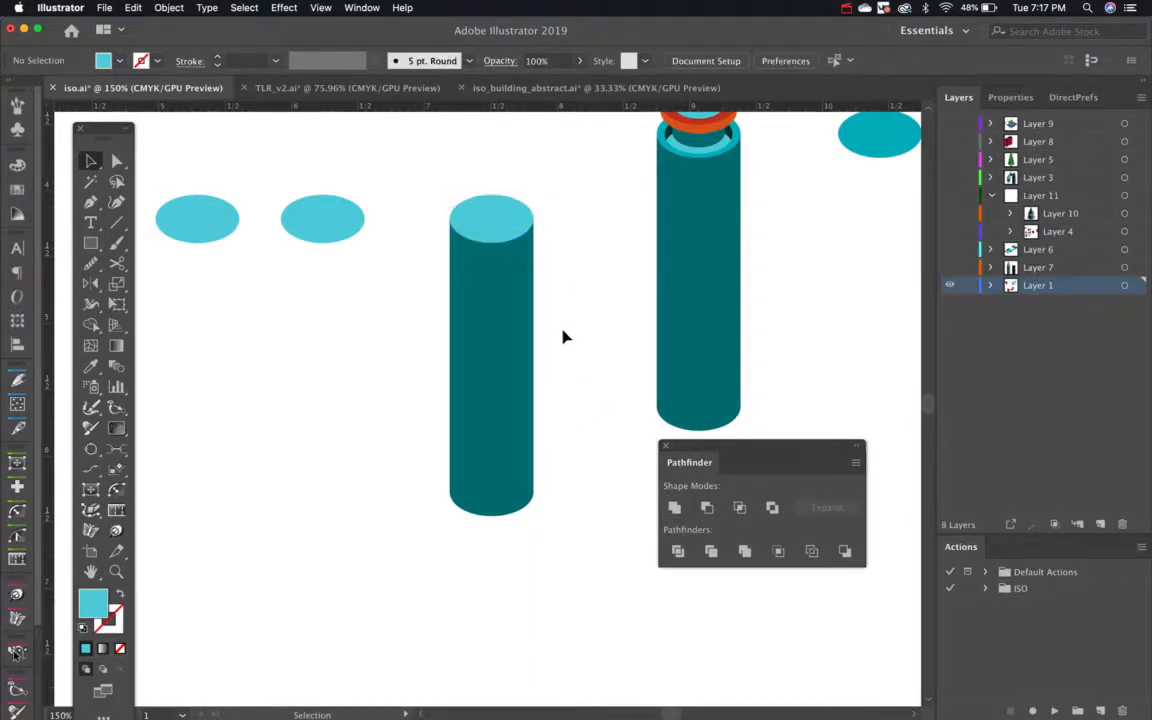
pyautogui.moveTo(457, 229); pyautogui.dragTo(406, 239)
pyautogui.press('super+z')
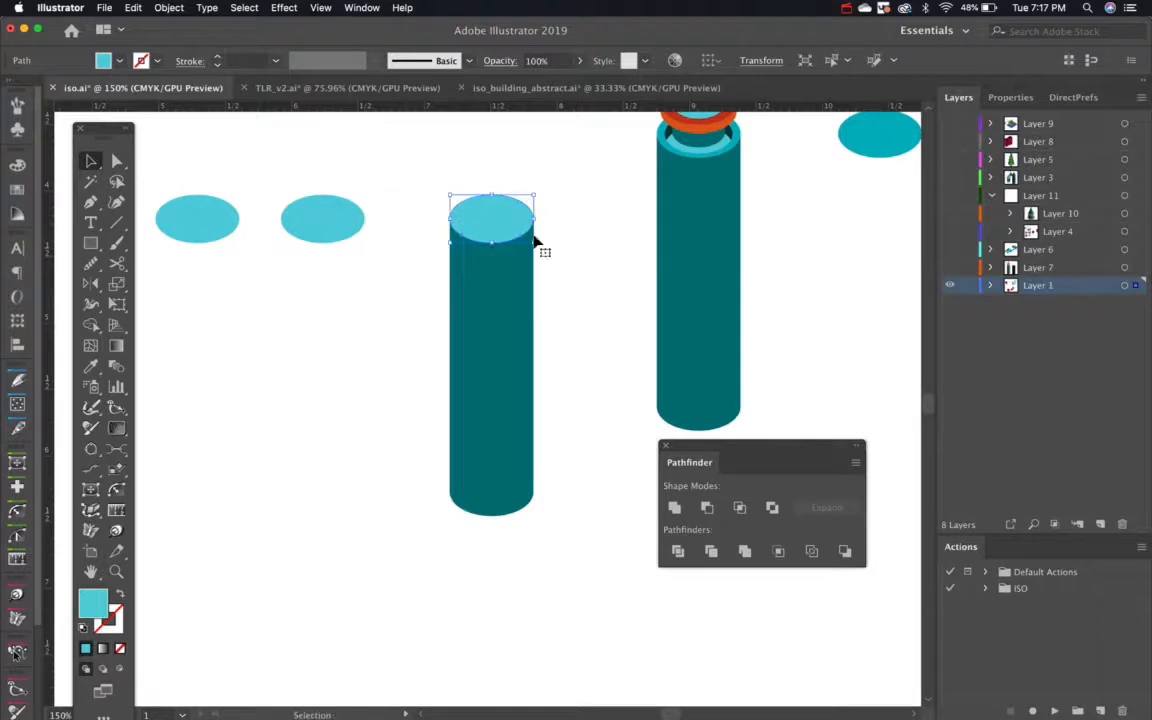
pyautogui.click(599, 247)
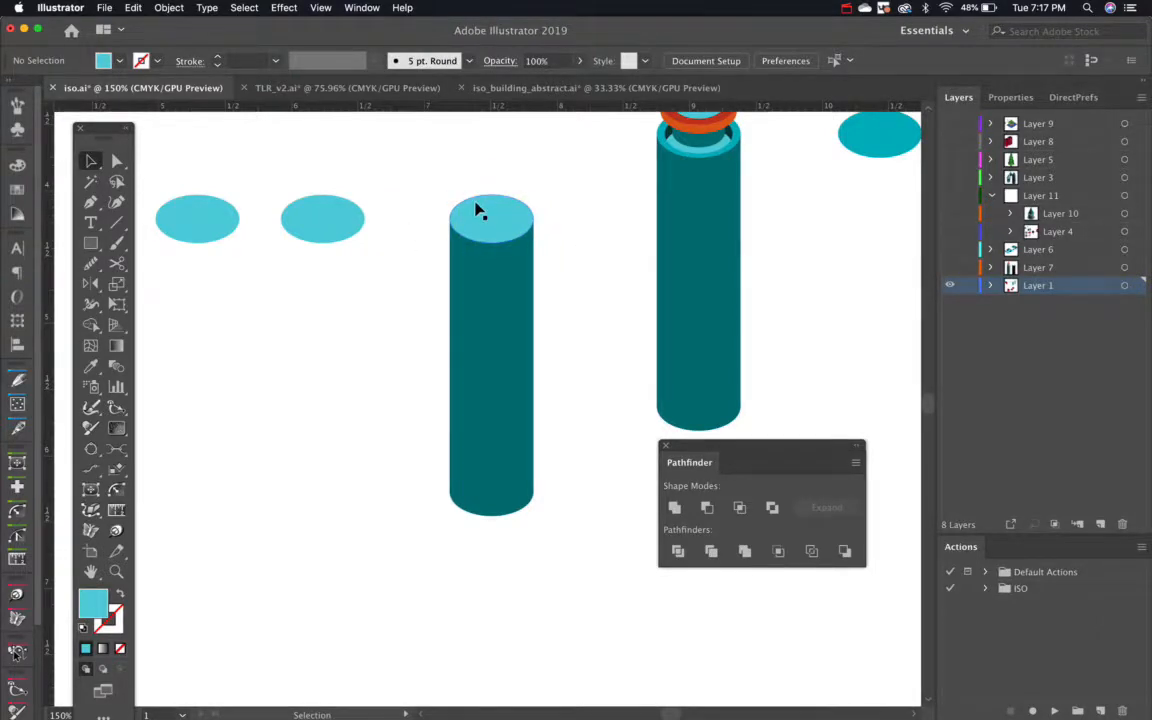
pyautogui.click(193, 216)
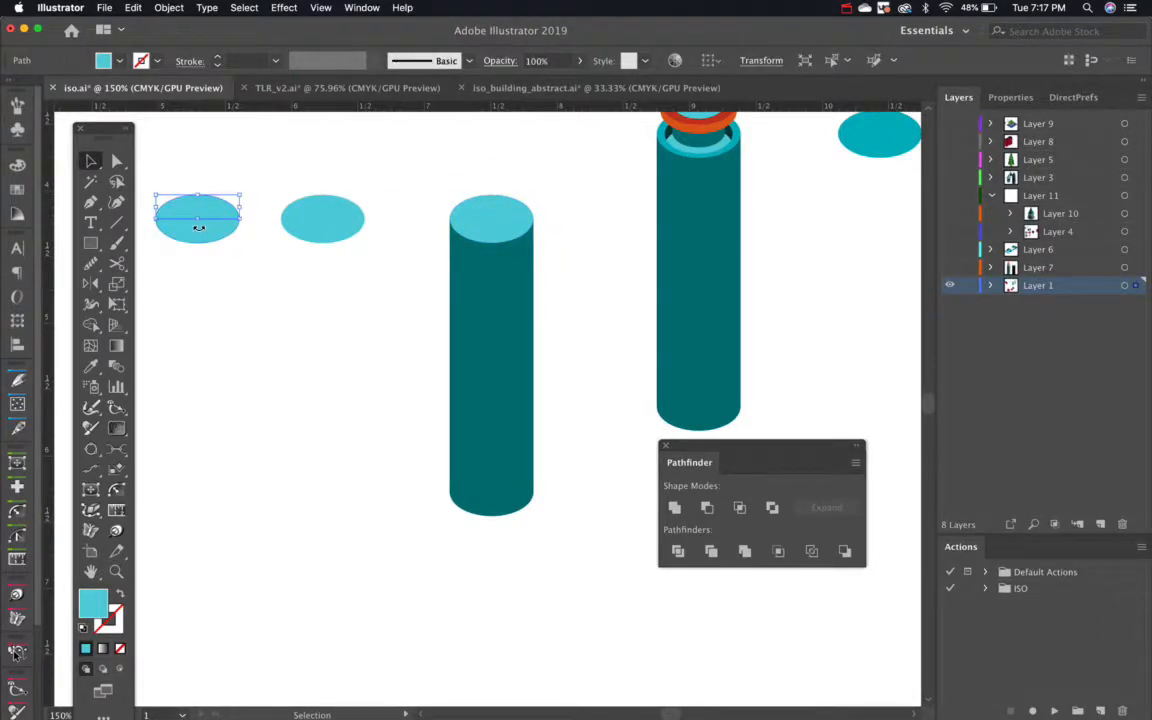
pyautogui.click(226, 267)
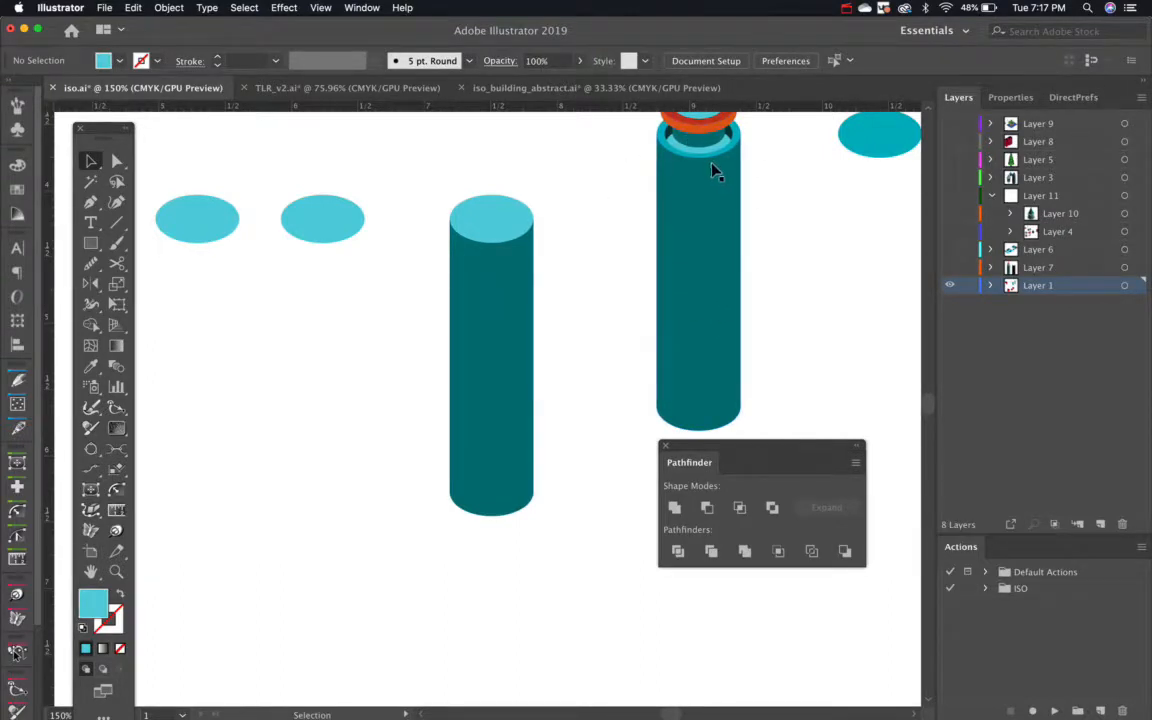
# Duplicate the loose ellipse nearest the cylinder below itself and overlap it with a second copy shifted slightly down.
pyautogui.scroll(3, 594, 319)
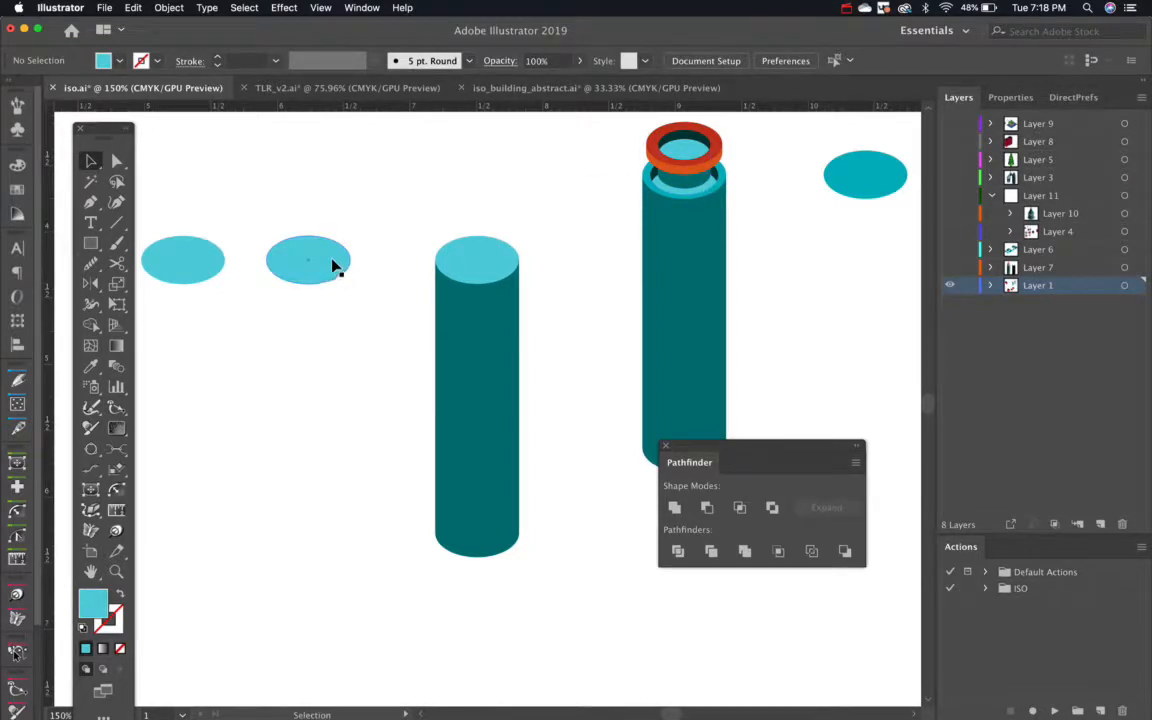
pyautogui.moveTo(335, 265)
pyautogui.mouseDown()
pyautogui.moveTo(334, 390)
pyautogui.moveTo(329, 258)
pyautogui.mouseUp()
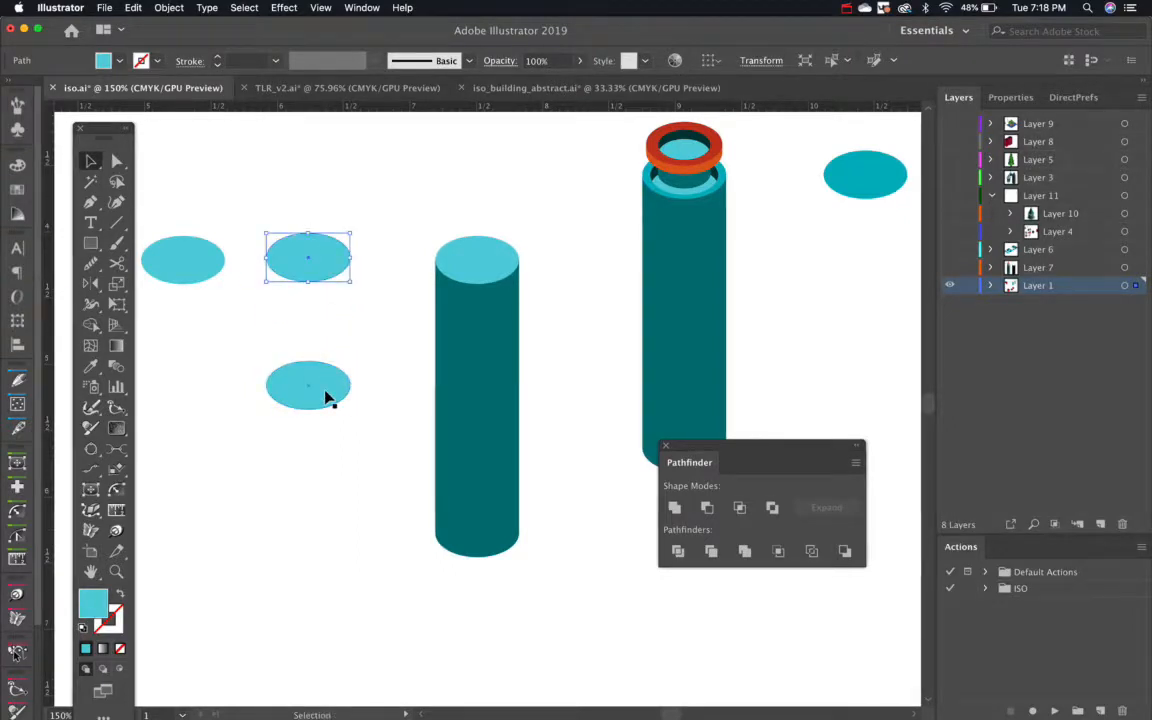
pyautogui.moveTo(329, 398); pyautogui.dragTo(325, 408)
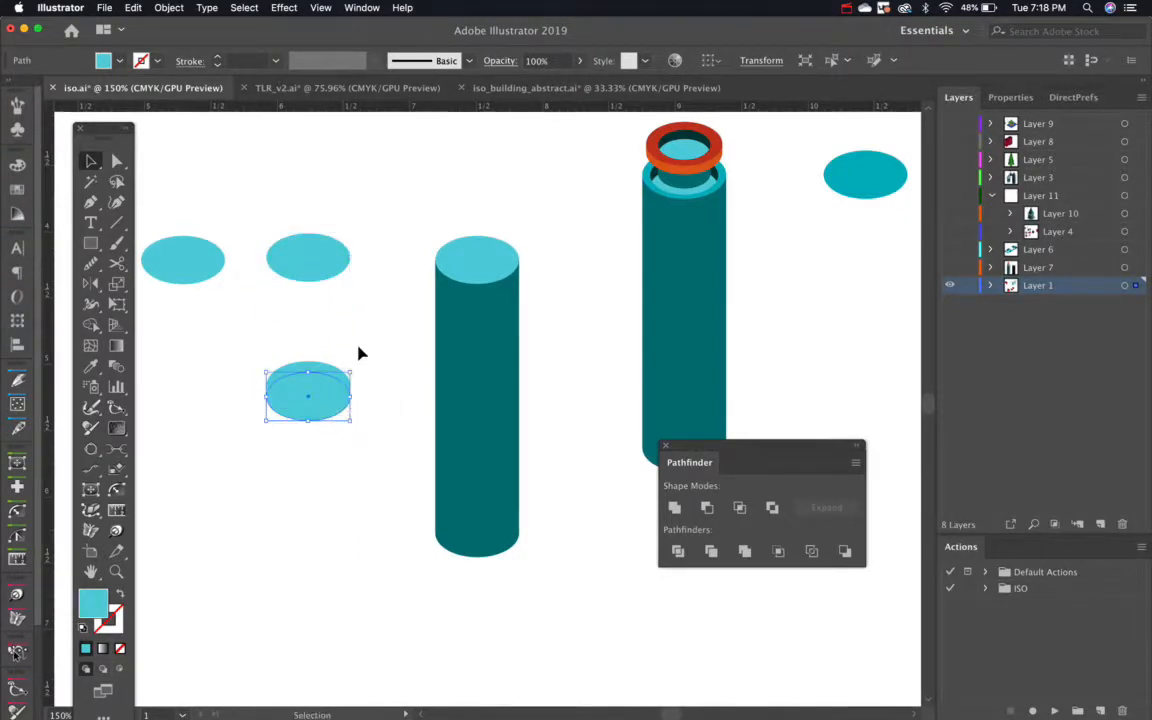
# Split the two overlapping ellipses with Pathfinder Divide and delete the lower crescent.
pyautogui.moveTo(259, 452); pyautogui.dragTo(231, 477)
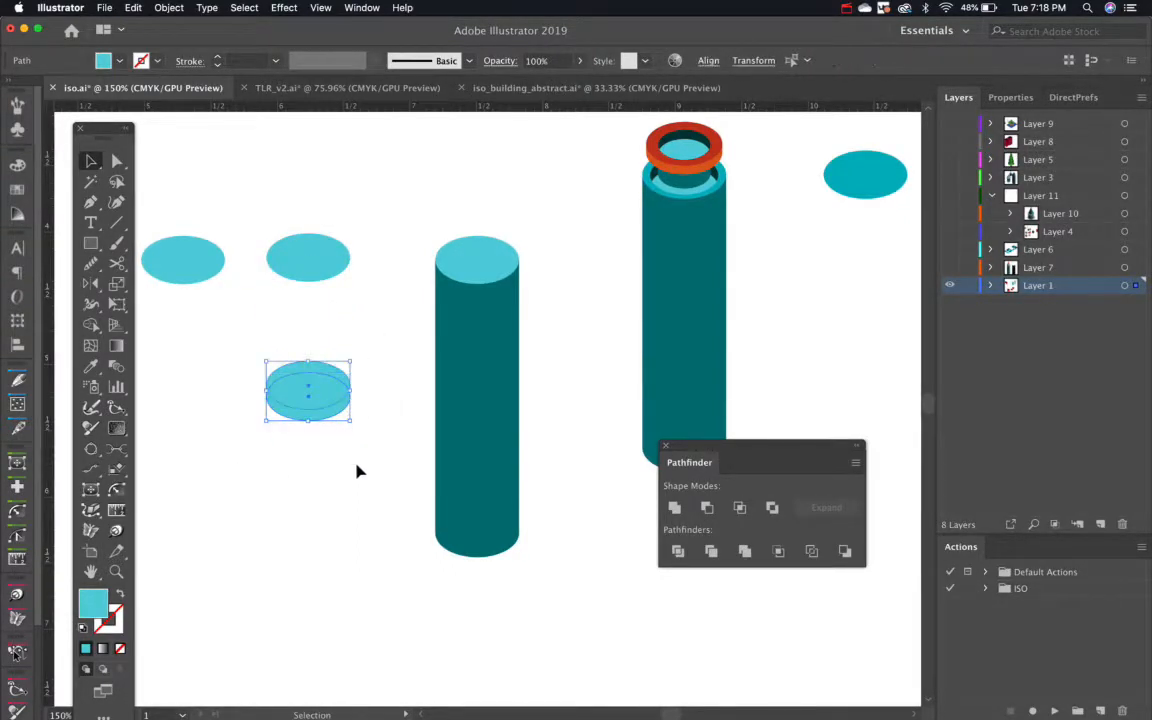
pyautogui.click(680, 552)
pyautogui.press('super+shift+g')
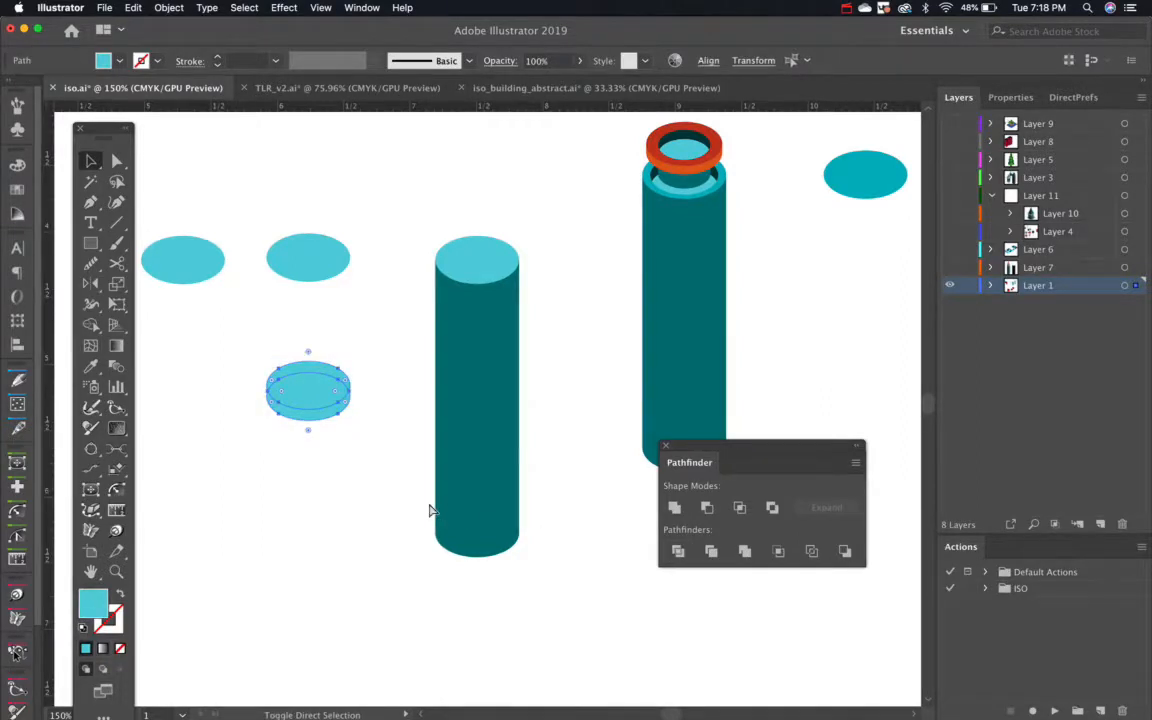
pyautogui.click(343, 470)
pyautogui.click(320, 418)
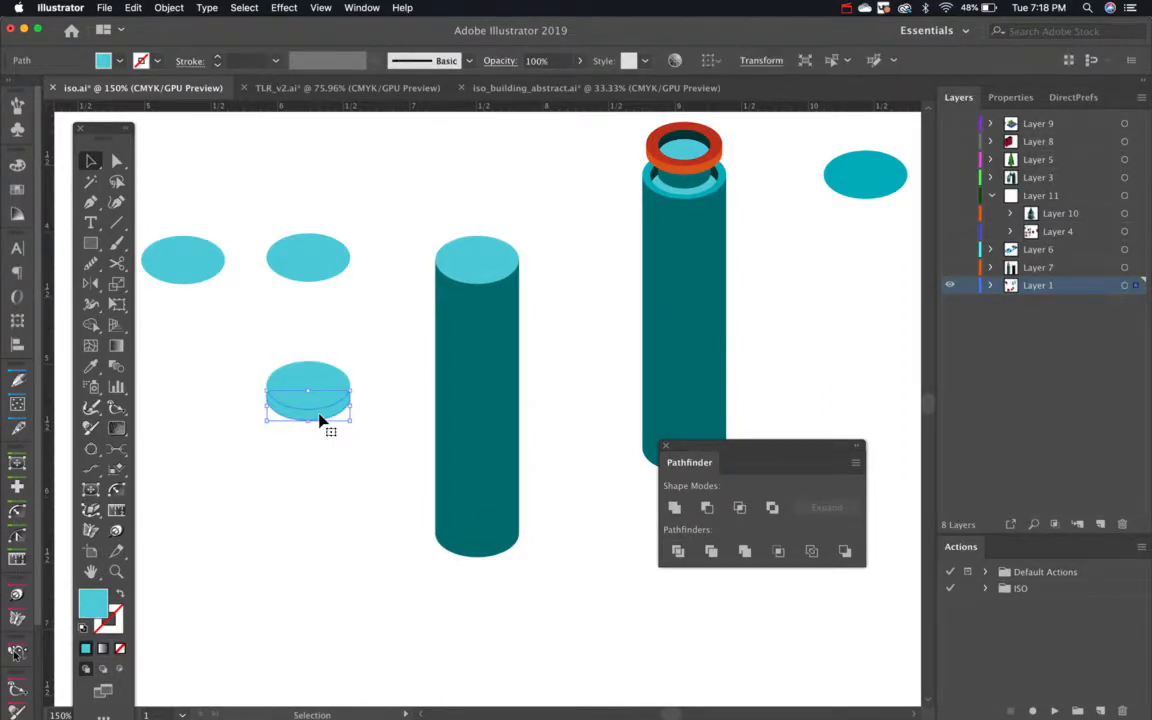
pyautogui.press('Delete')
# Recolor the upper crescent with the very dark teal sampled from inside the reference cylinder's red ring.
pyautogui.click(328, 374)
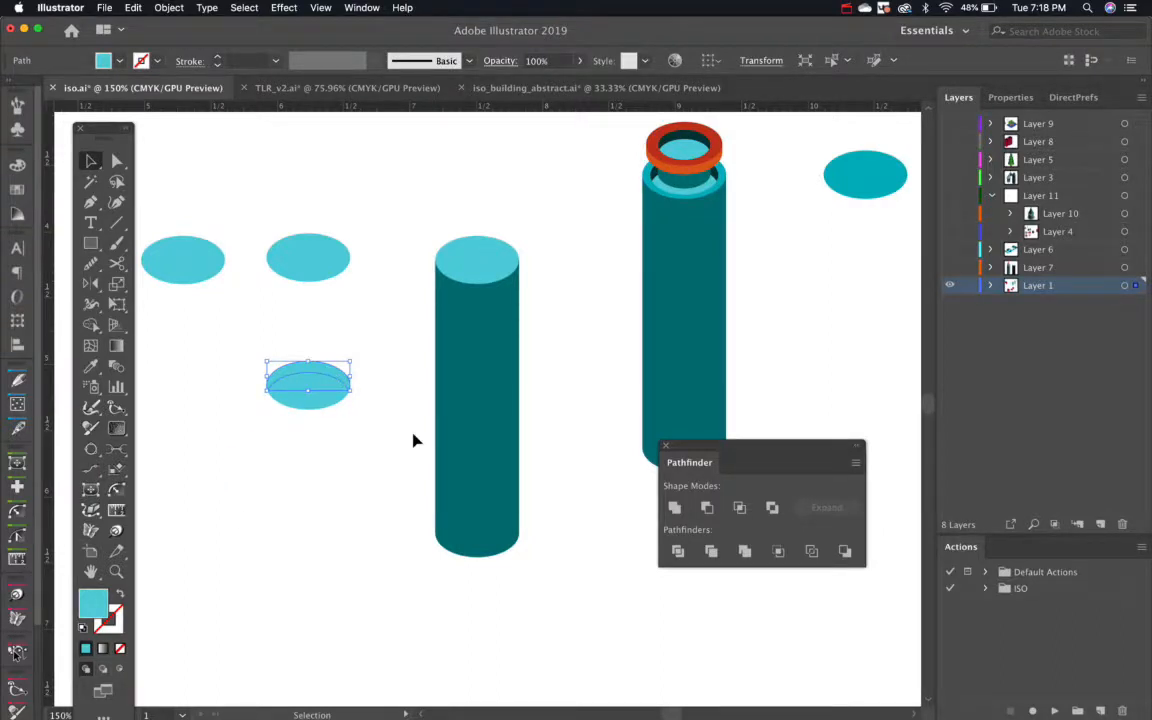
pyautogui.press('i')
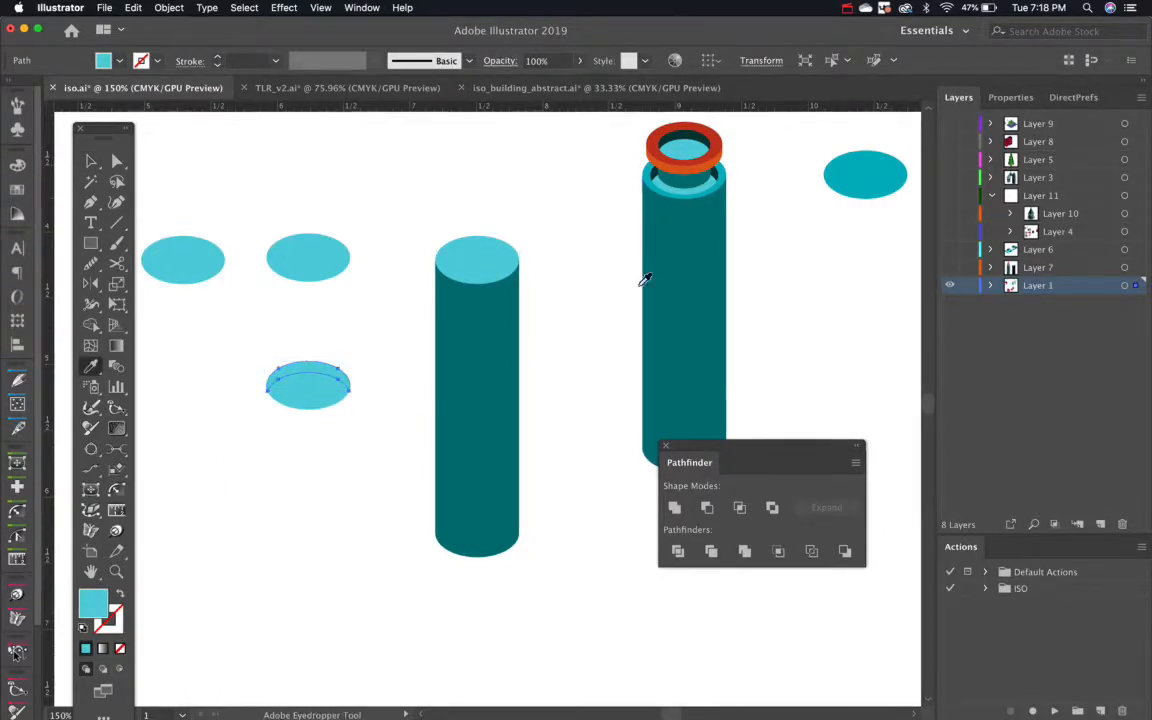
pyautogui.click(704, 133)
pyautogui.press('super+shift+a')
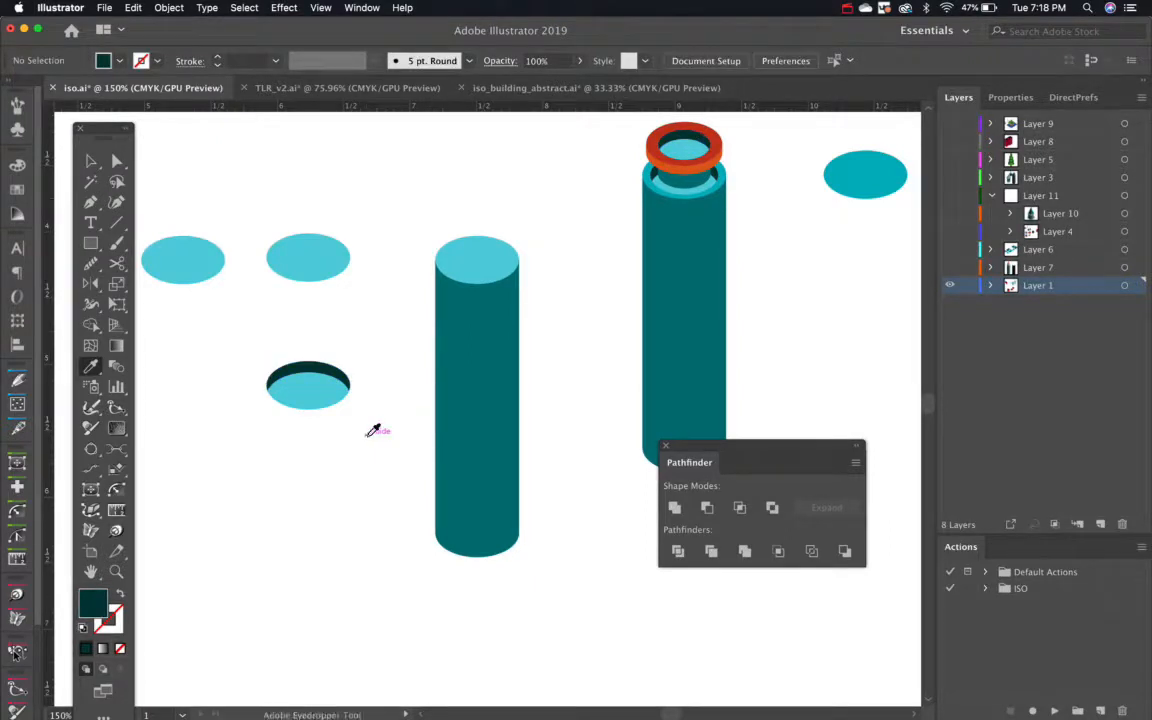
pyautogui.press('v')
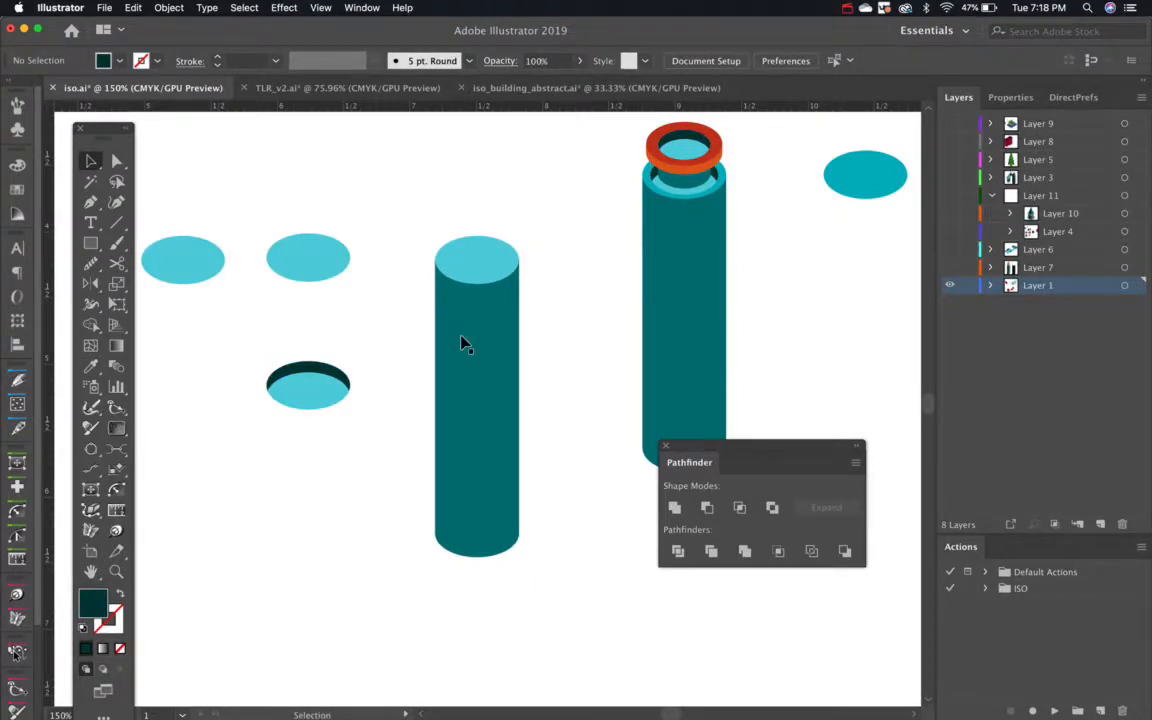
# Duplicate the complete new cylinder to the empty space between it and the reference cylinder.
pyautogui.moveTo(543, 222); pyautogui.dragTo(382, 414)
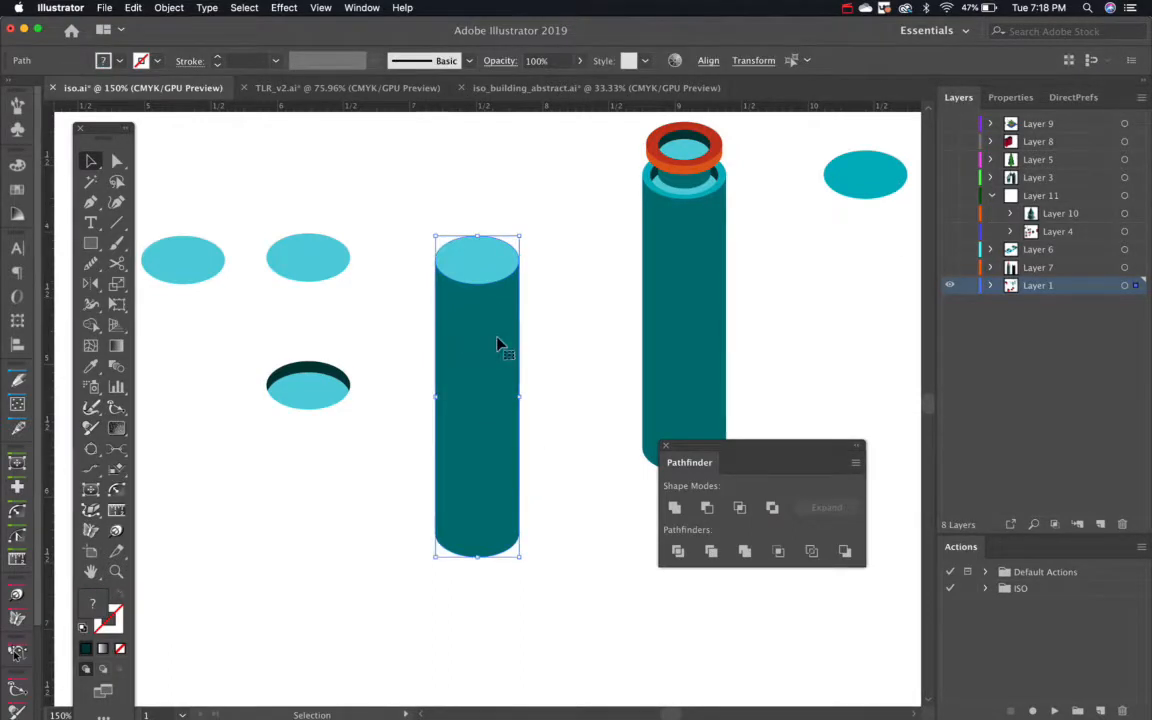
pyautogui.moveTo(462, 342); pyautogui.dragTo(576, 342)
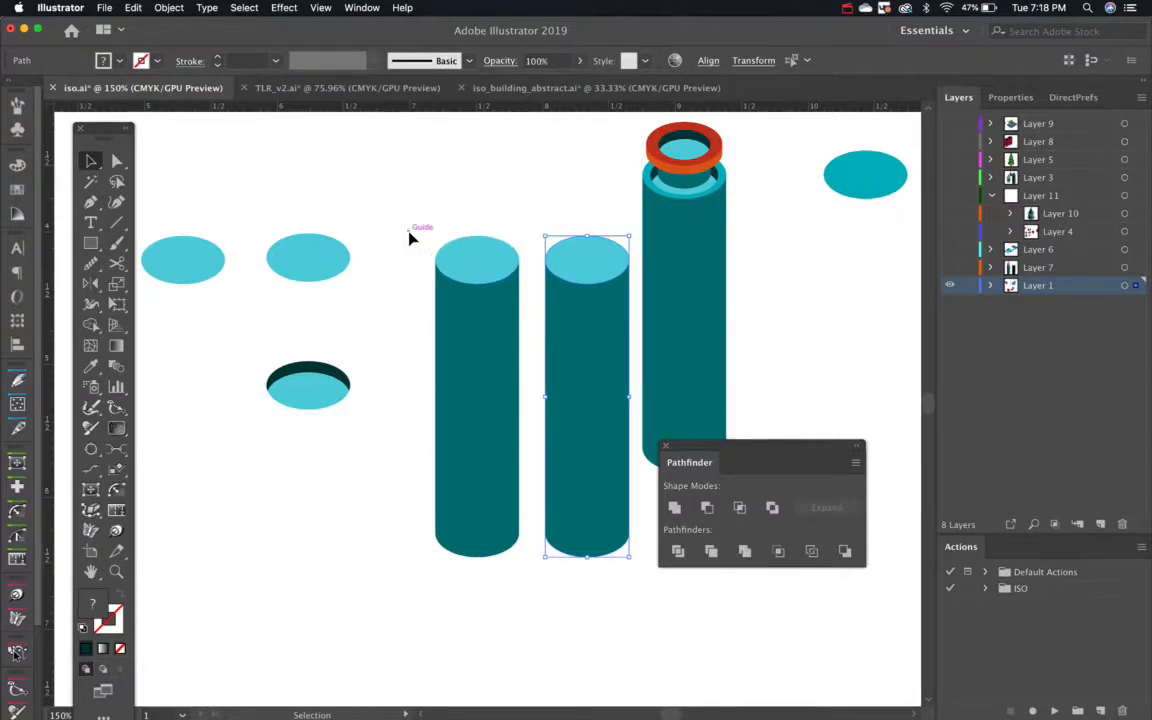
pyautogui.click(378, 373)
# Place the dark crescent and its light blue floor on the left cylinder's top ellipse, scaled down to leave a thin rim.
pyautogui.moveTo(380, 347); pyautogui.dragTo(238, 438)
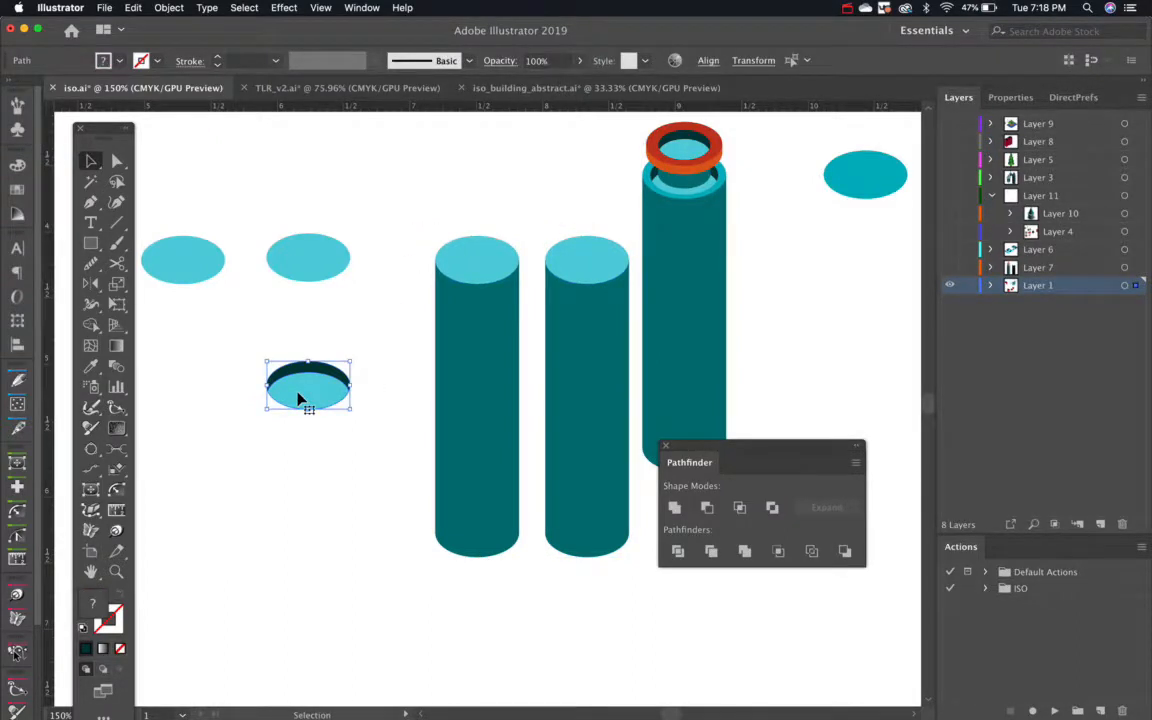
pyautogui.moveTo(468, 272); pyautogui.dragTo(283, 199)
pyautogui.moveTo(281, 413); pyautogui.dragTo(260, 434)
pyautogui.moveTo(305, 387); pyautogui.dragTo(478, 272)
pyautogui.press('super+z')
pyautogui.press('super+z')
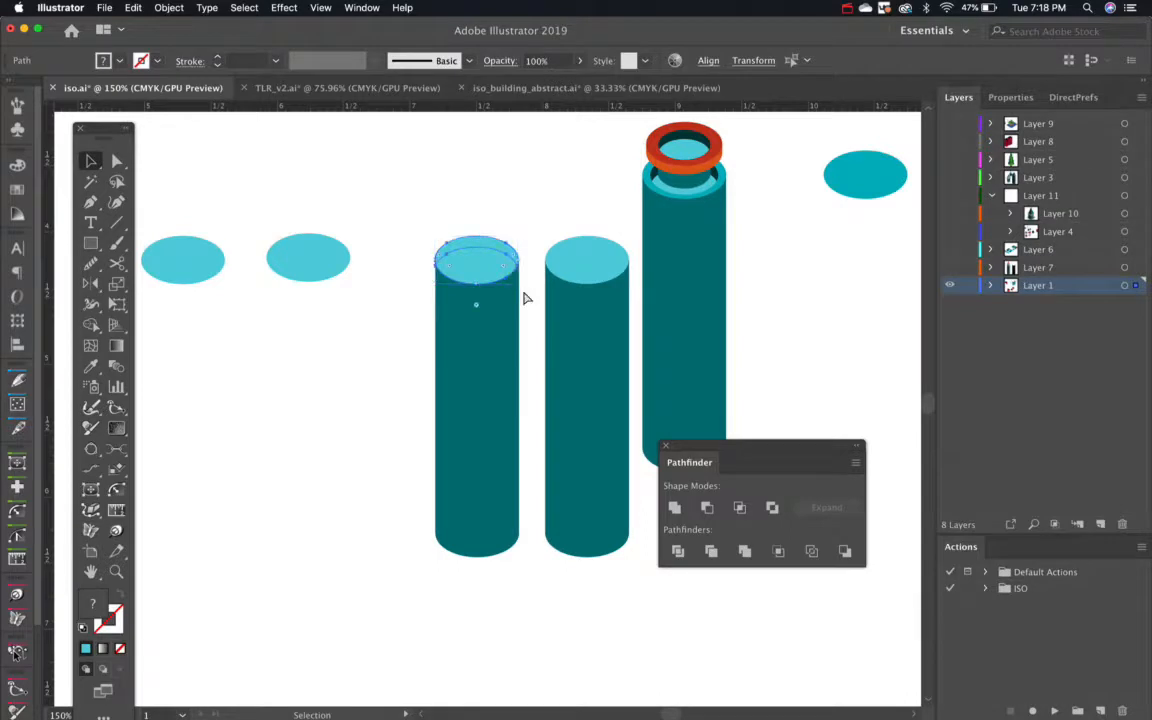
pyautogui.moveTo(517, 282); pyautogui.dragTo(518, 282)
pyautogui.click(386, 329)
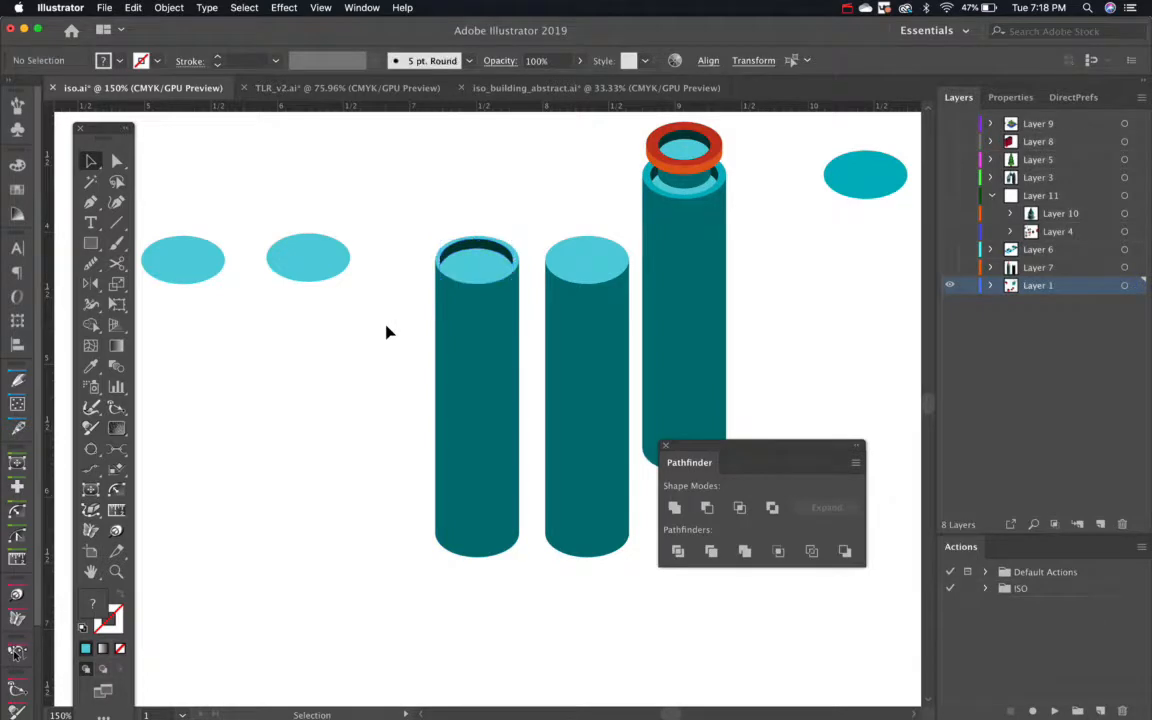
# Change the fill of the left cylinder's rim ellipse to a muted yellow-green.
pyautogui.click(516, 257)
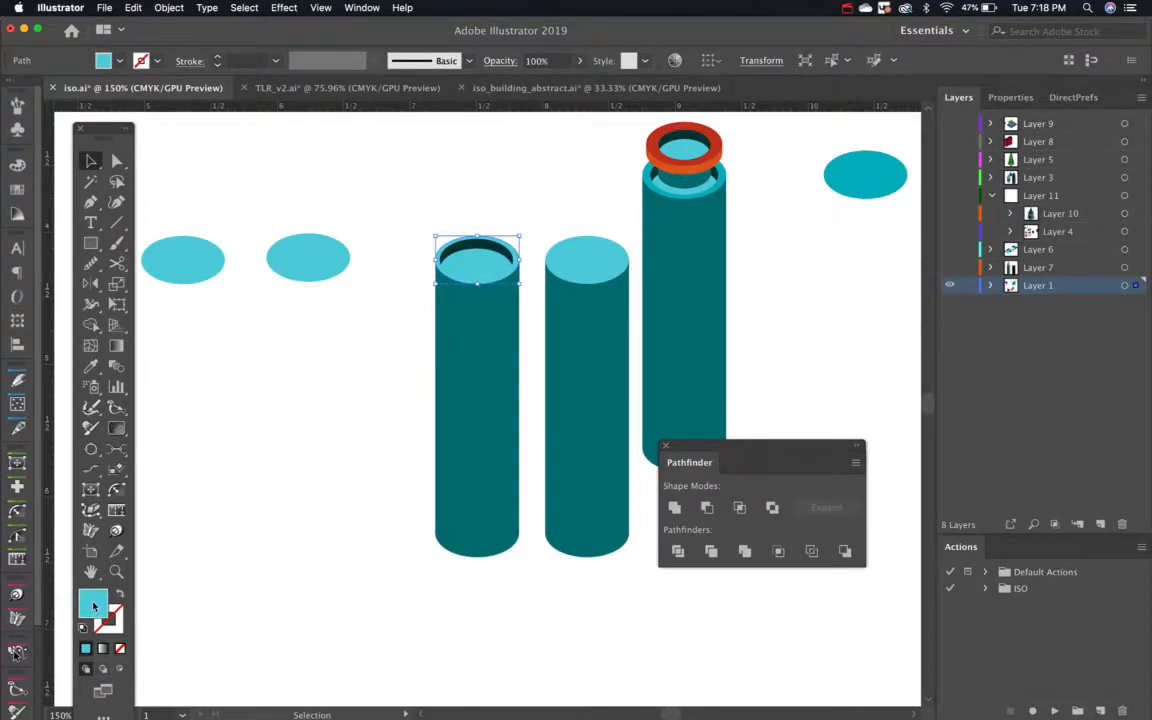
pyautogui.doubleClick(93, 603)
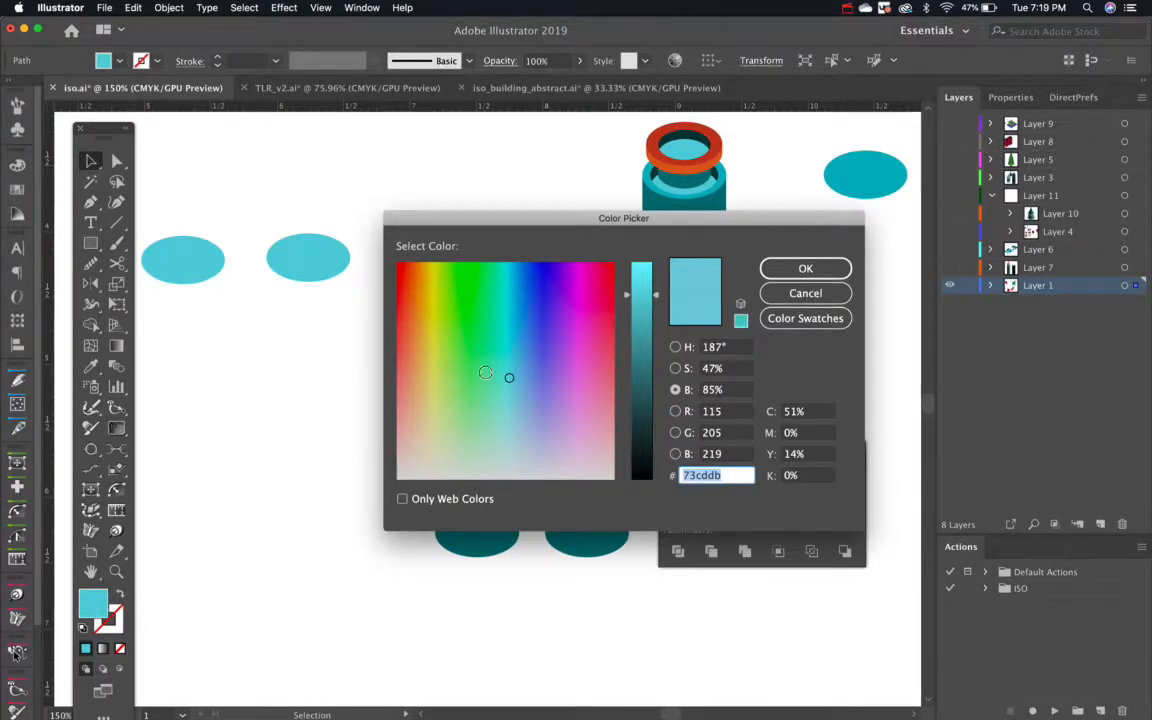
pyautogui.click(432, 391)
pyautogui.press('Return')
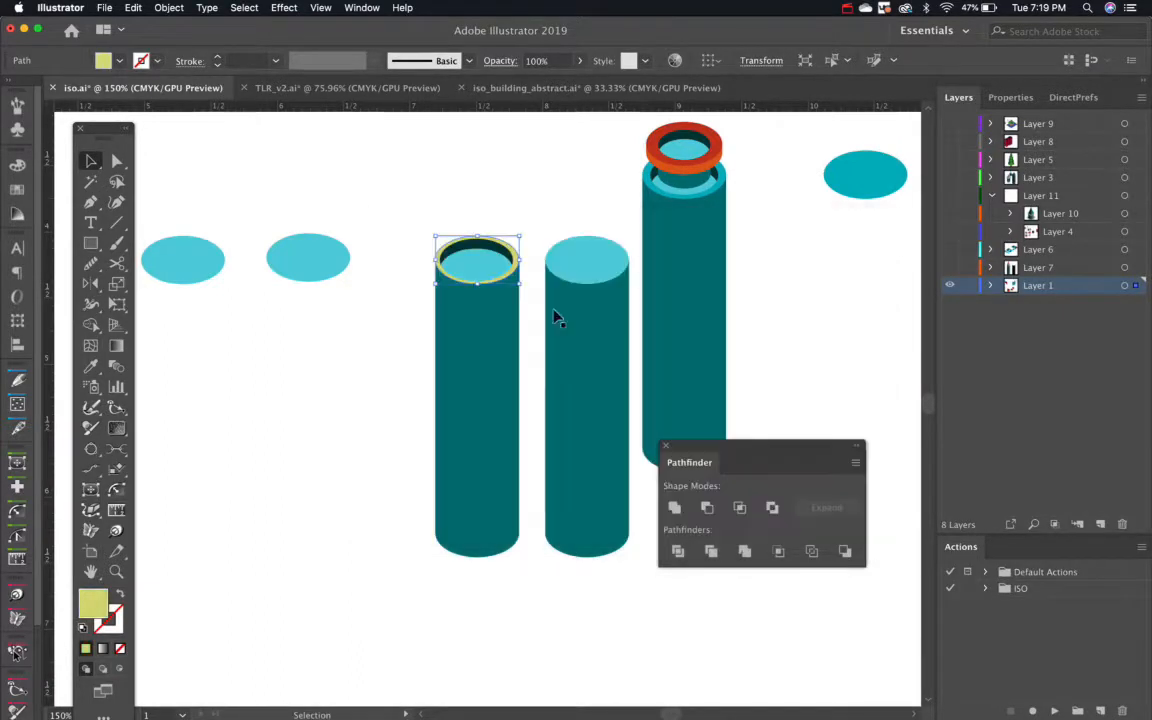
pyautogui.click(316, 396)
# Try to center the dark crescent and its light blue floor horizontally within the left cylinder's yellow-green rim.
pyautogui.press('super+equal')
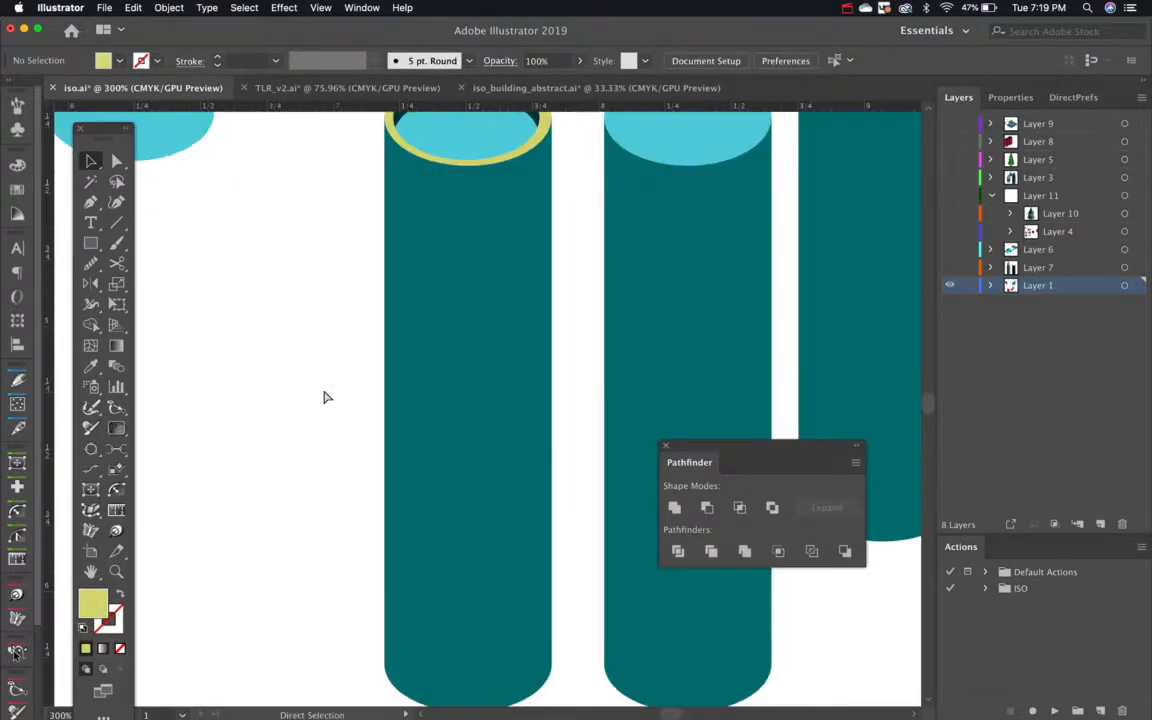
pyautogui.scroll(5, 323, 397)
pyautogui.click(507, 256)
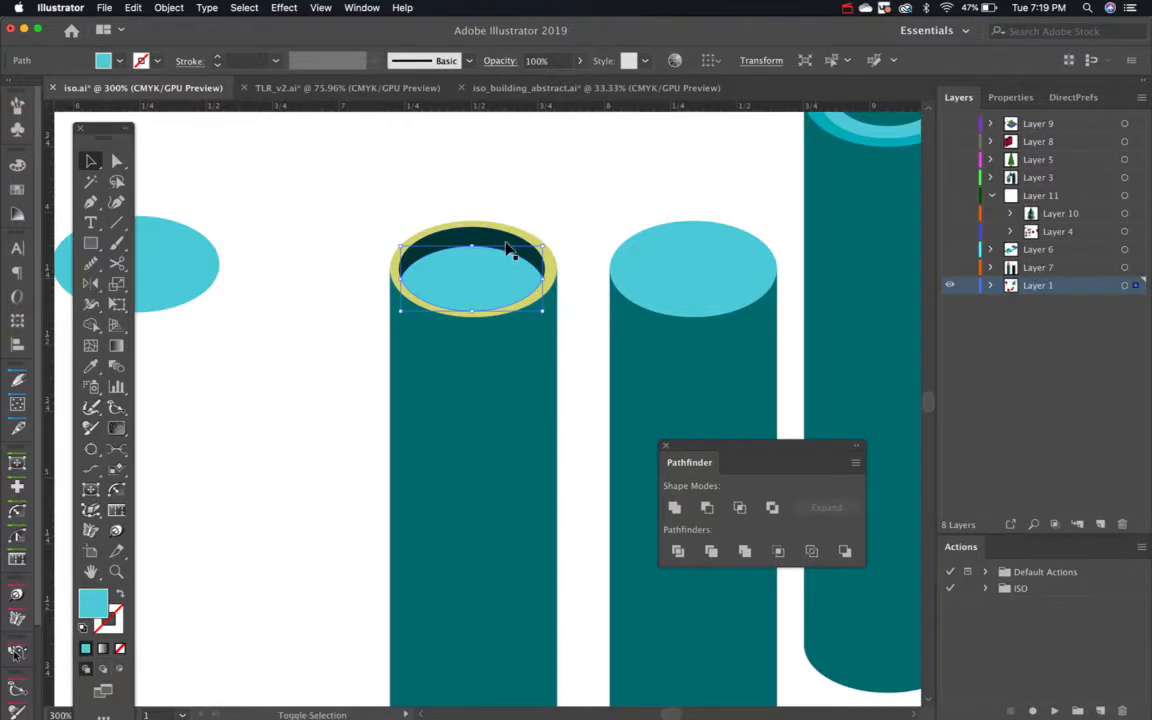
pyautogui.keyDown('shift'); pyautogui.click(507, 244); pyautogui.keyUp('shift')
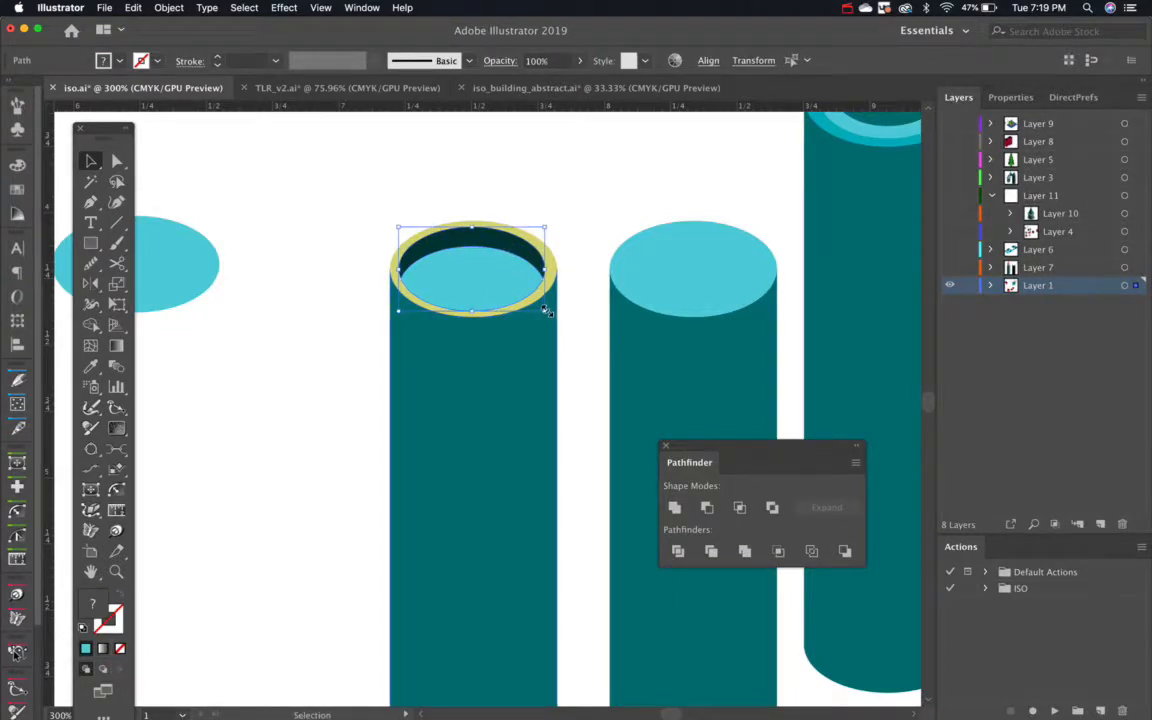
pyautogui.moveTo(520, 288); pyautogui.dragTo(526, 288)
pyautogui.click(596, 226)
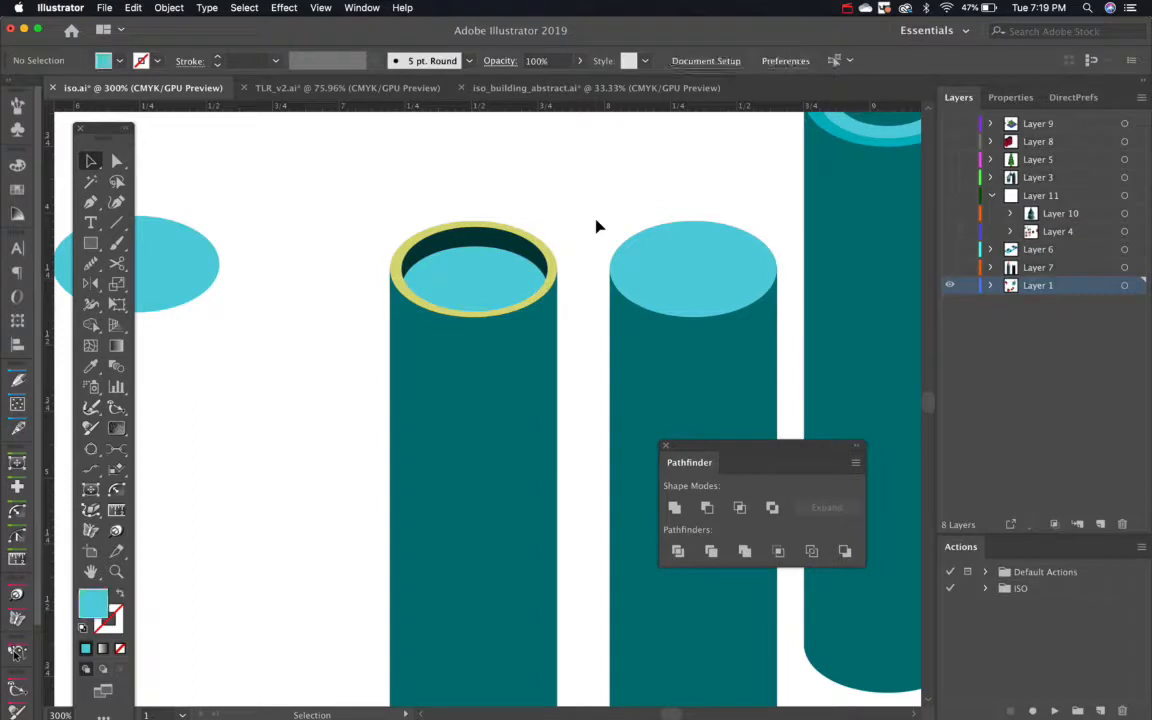
pyautogui.click(519, 282)
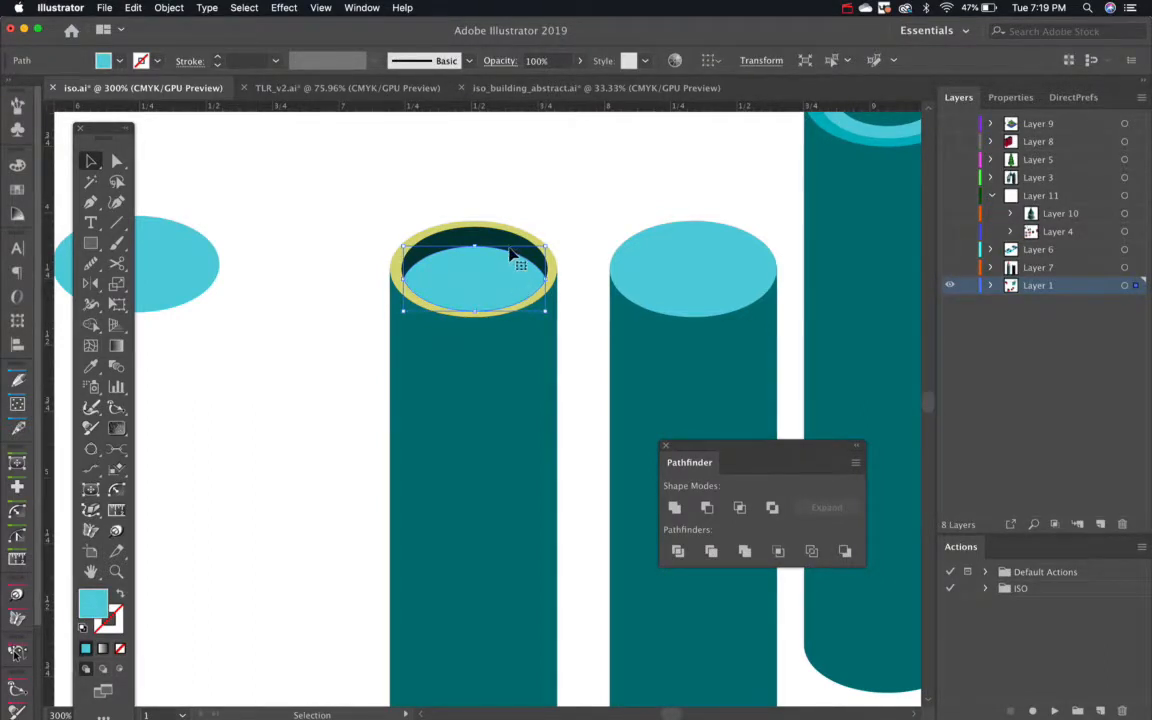
pyautogui.keyDown('shift'); pyautogui.click(466, 234); pyautogui.keyUp('shift')
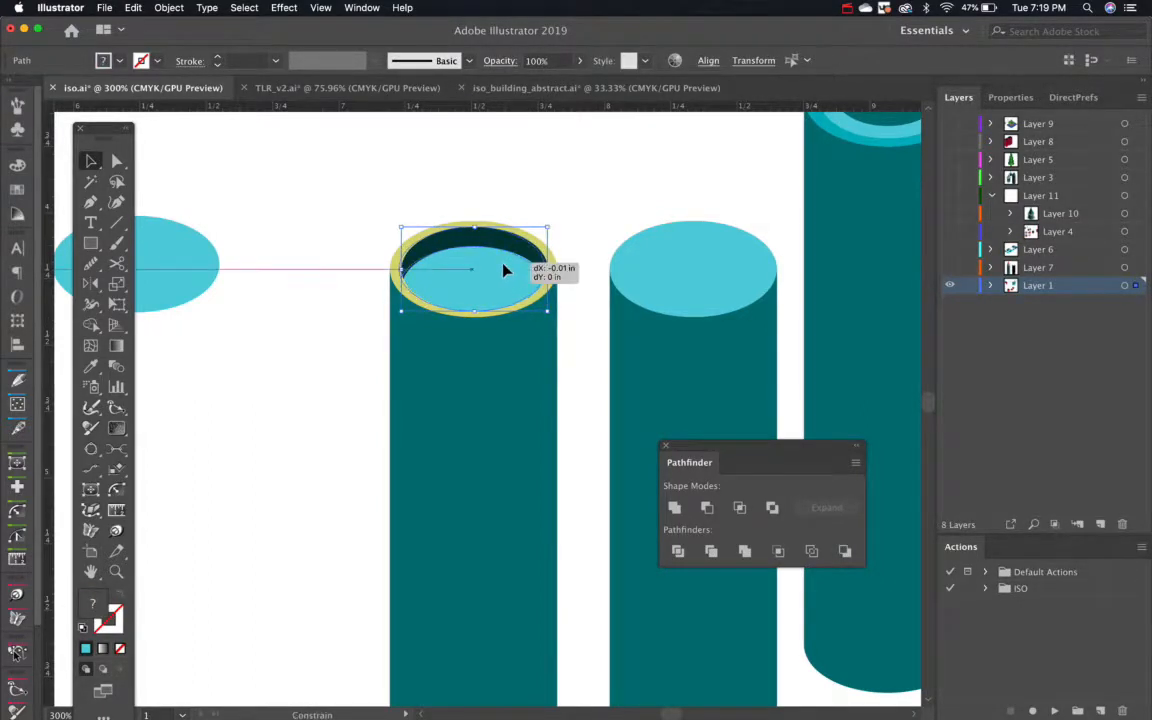
pyautogui.click(562, 265)
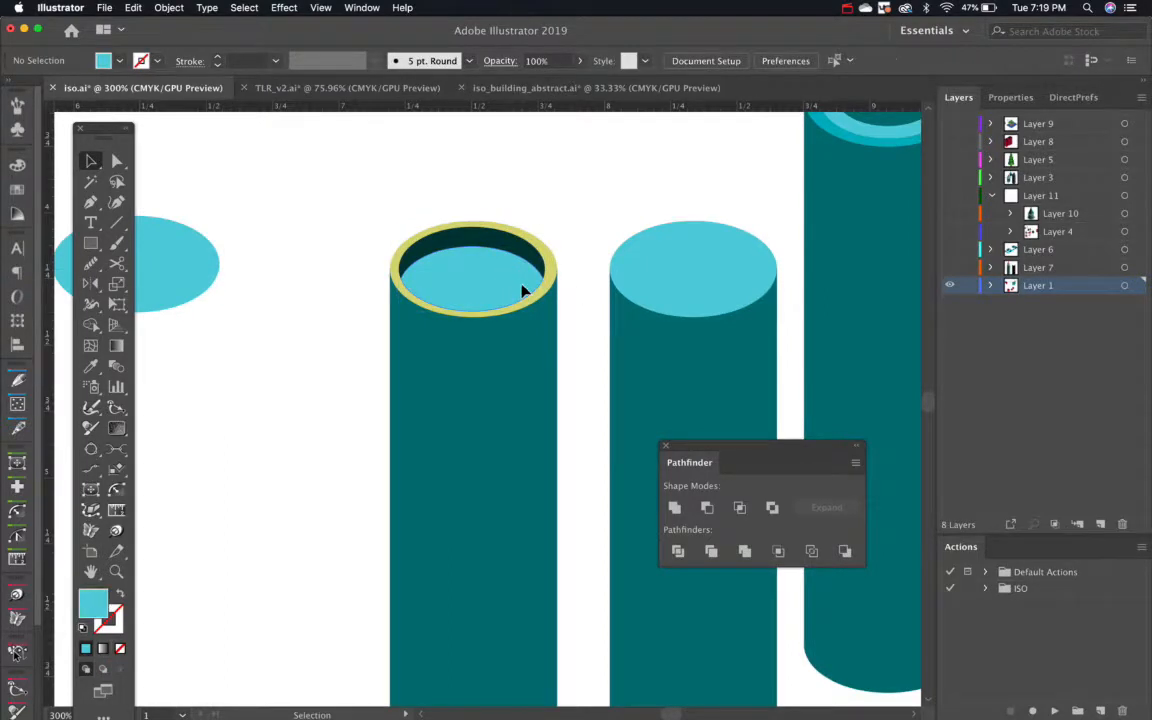
pyautogui.click(522, 289)
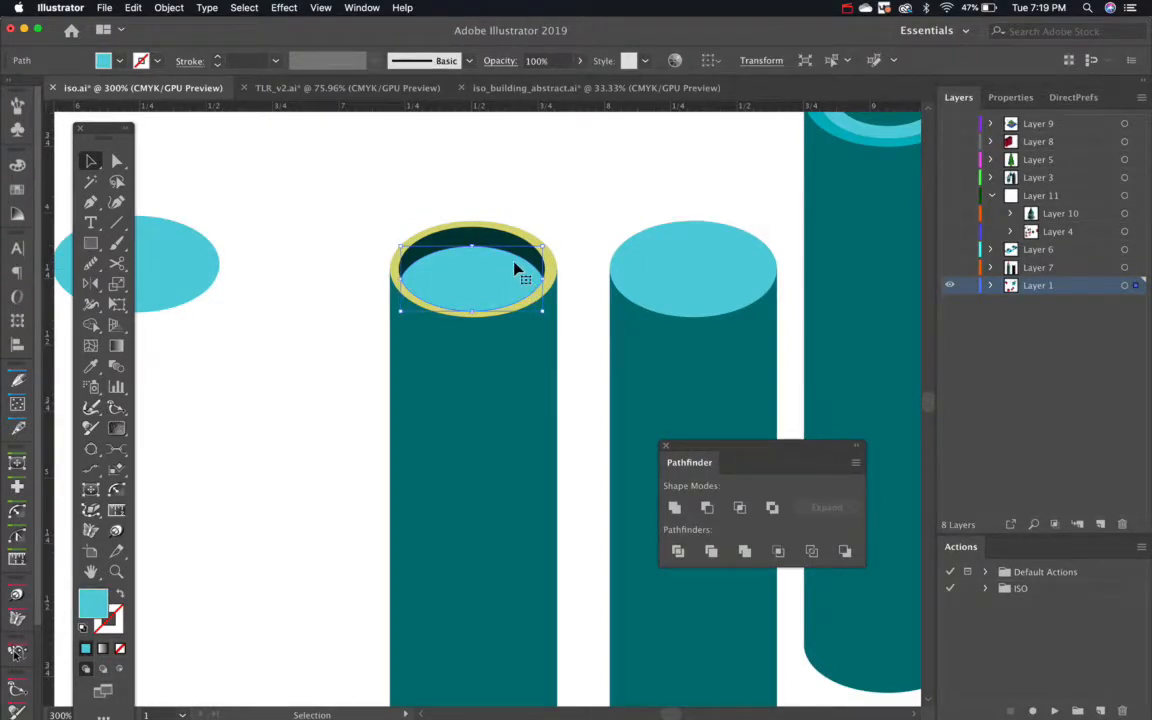
# Undo the crescent and floor adjustments, the rim recoloring and their scaling and placement on the left cylinder.
pyautogui.press('super+z')
pyautogui.press('super+z')
pyautogui.press('super+z')
pyautogui.press('super+z')
pyautogui.press('super+z')
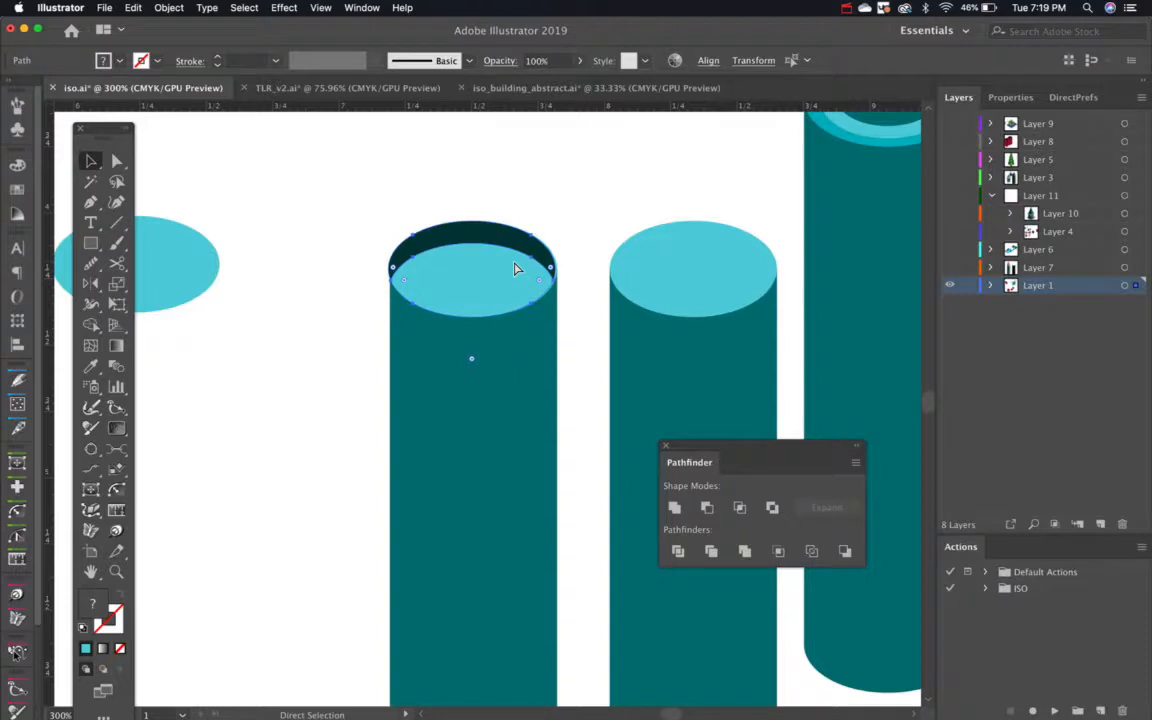
pyautogui.press('super+z')
pyautogui.press('super+z')
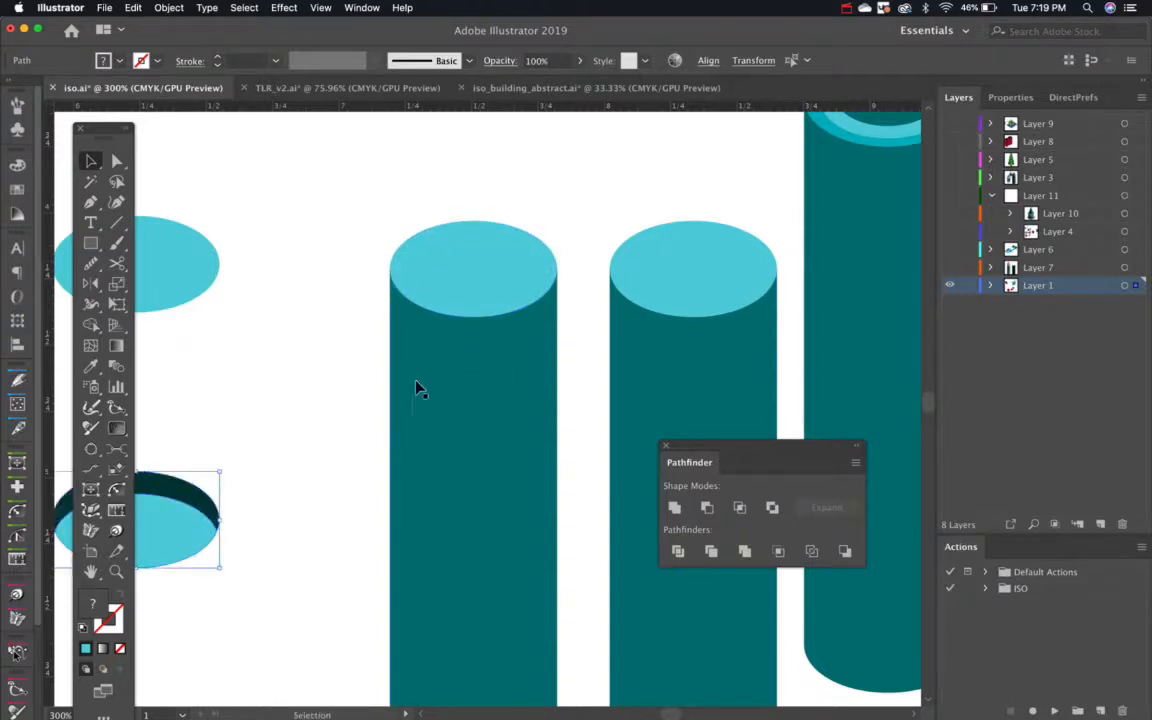
# Change the fill of the left cylinder's top ellipse from light blue to a bright yellow-green.
pyautogui.click(510, 272)
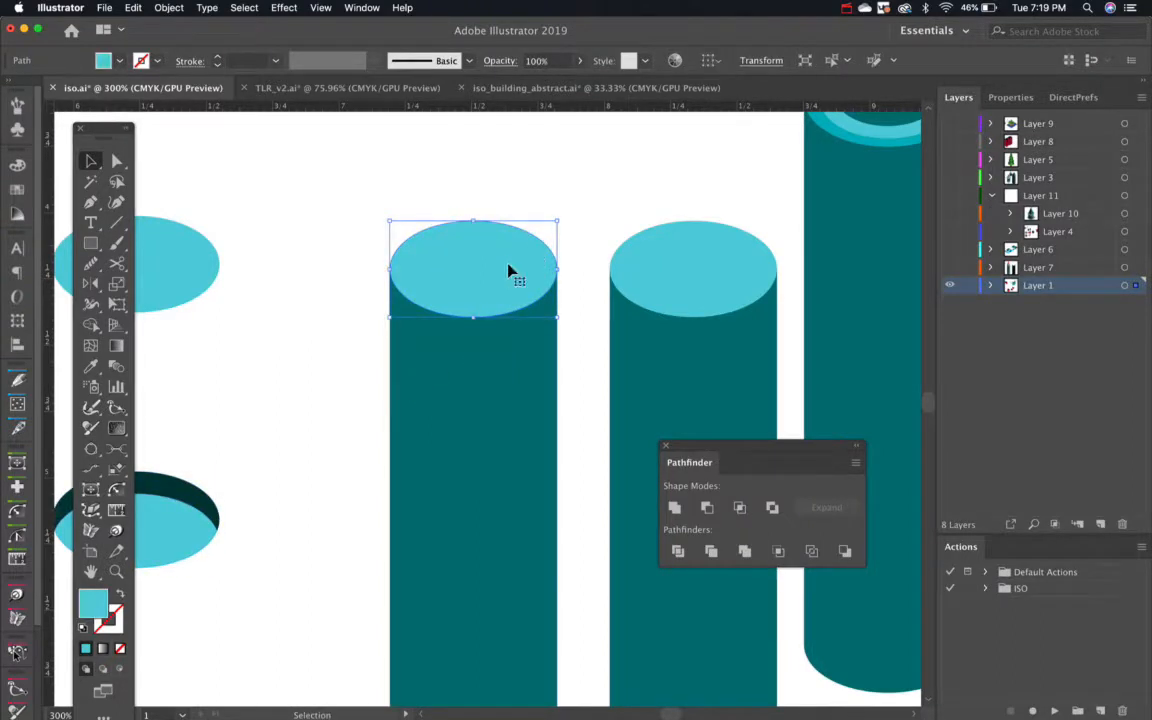
pyautogui.doubleClick(92, 602)
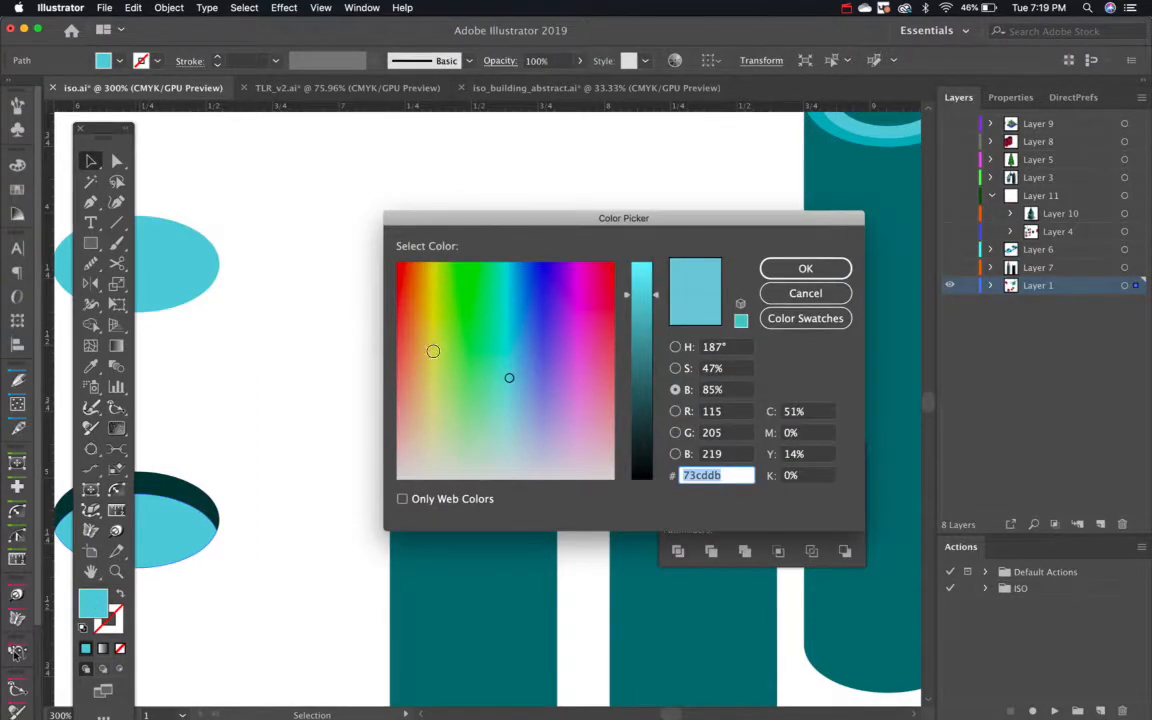
pyautogui.click(435, 322)
pyautogui.press('Return')
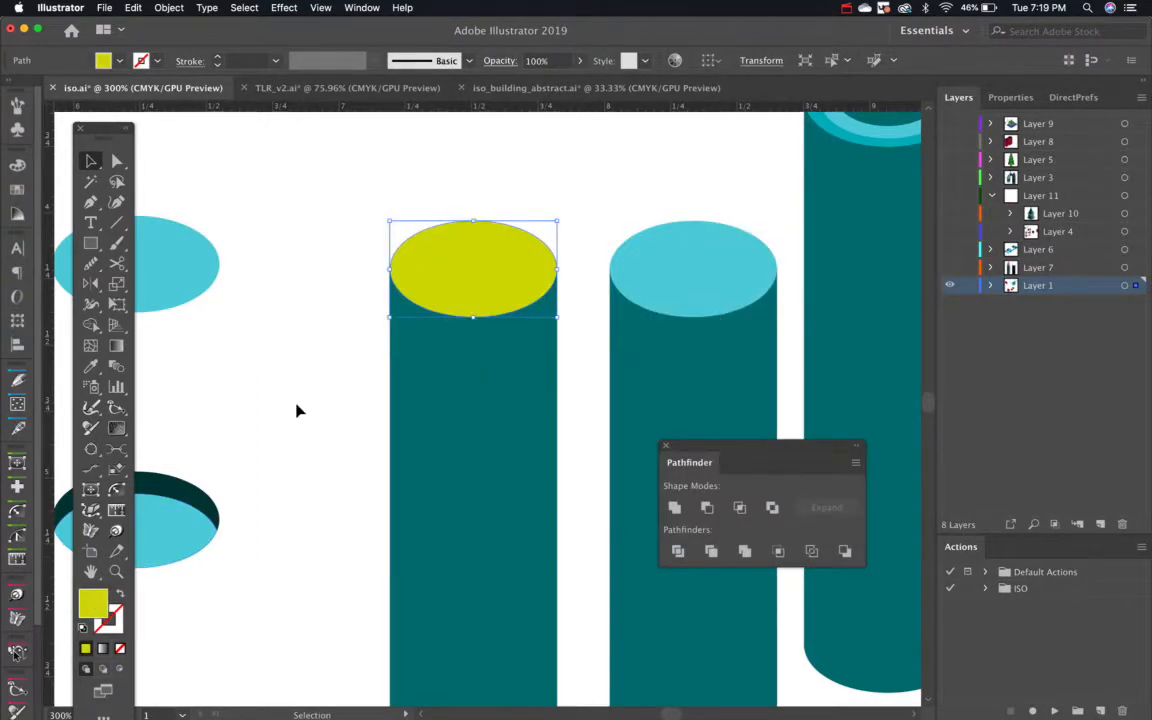
# Place the dark crescent and its light blue floor on the left cylinder's top ellipse, scaled down about the center to leave an even rim.
pyautogui.moveTo(268, 406); pyautogui.dragTo(180, 609)
pyautogui.moveTo(193, 522); pyautogui.dragTo(525, 266)
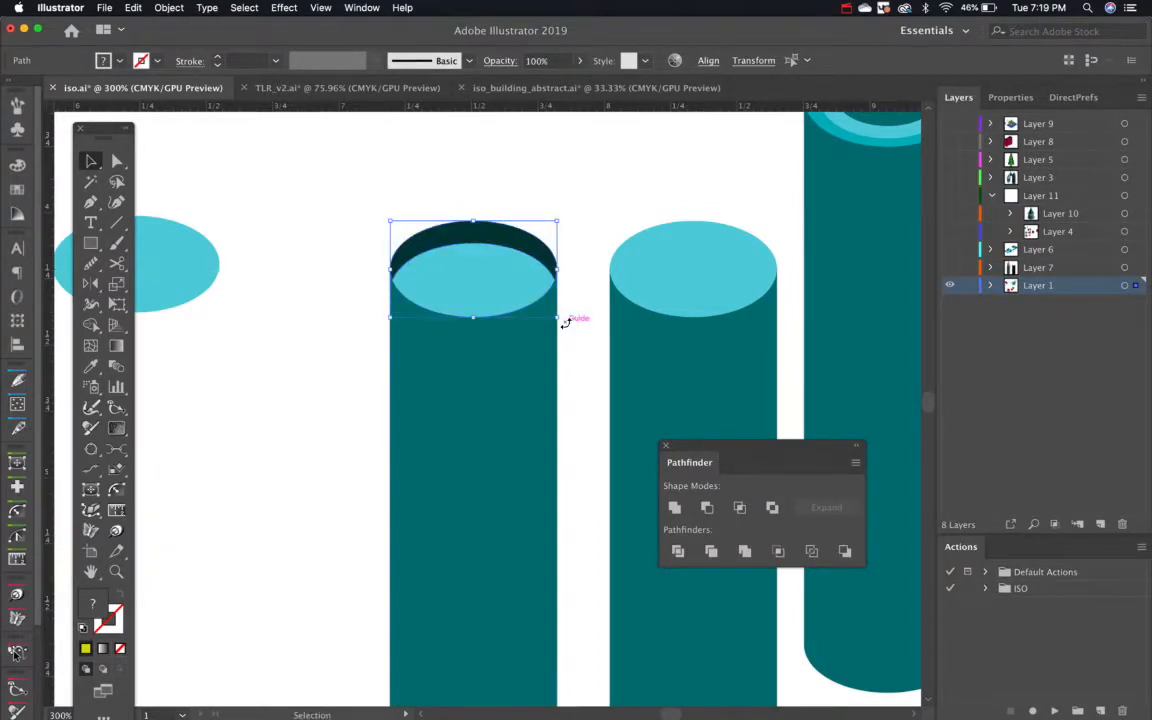
pyautogui.moveTo(558, 320); pyautogui.dragTo(548, 316)
pyautogui.click(352, 327)
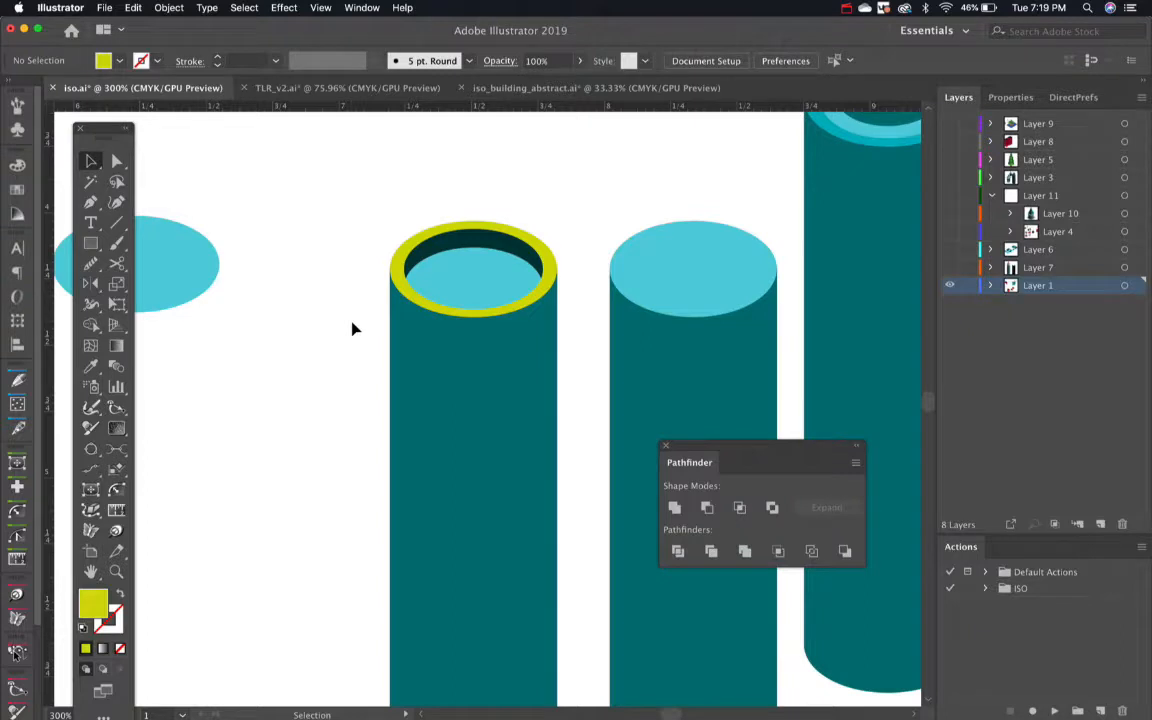
# Shorten the middle cylinder to a thin disc by moving its top ellipse and upper side anchor points down near the base.
pyautogui.press('super+minus')
pyautogui.press('super+minus')
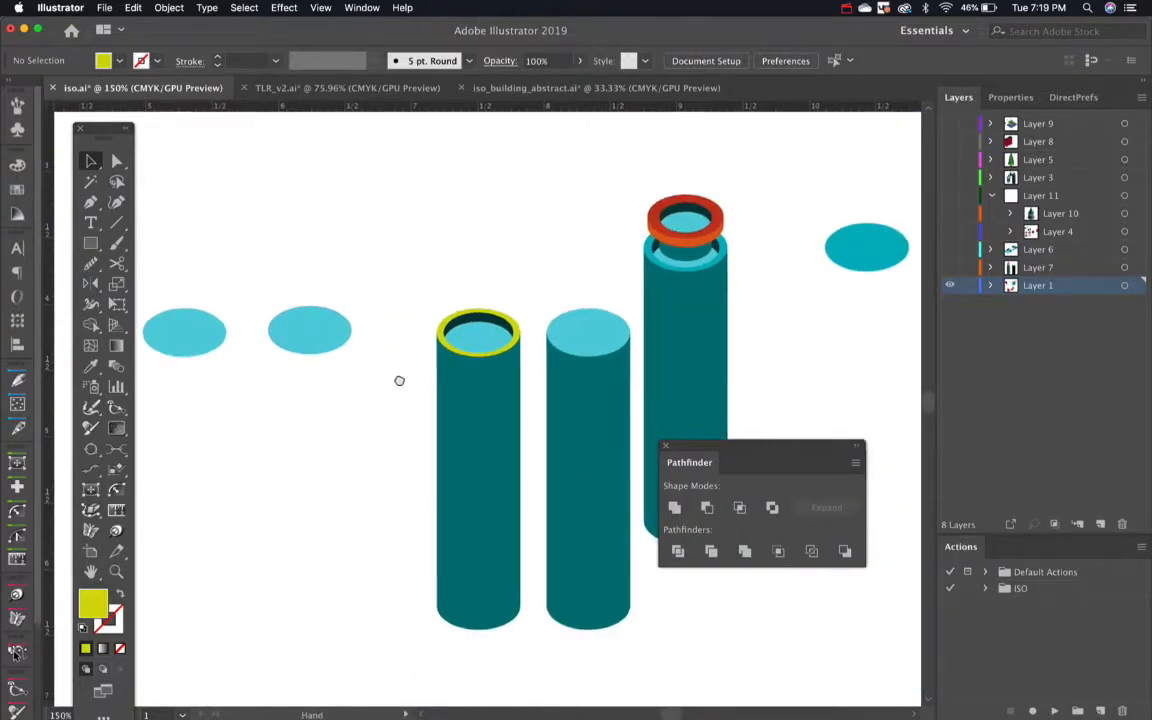
pyautogui.moveTo(399, 381); pyautogui.dragTo(376, 338)
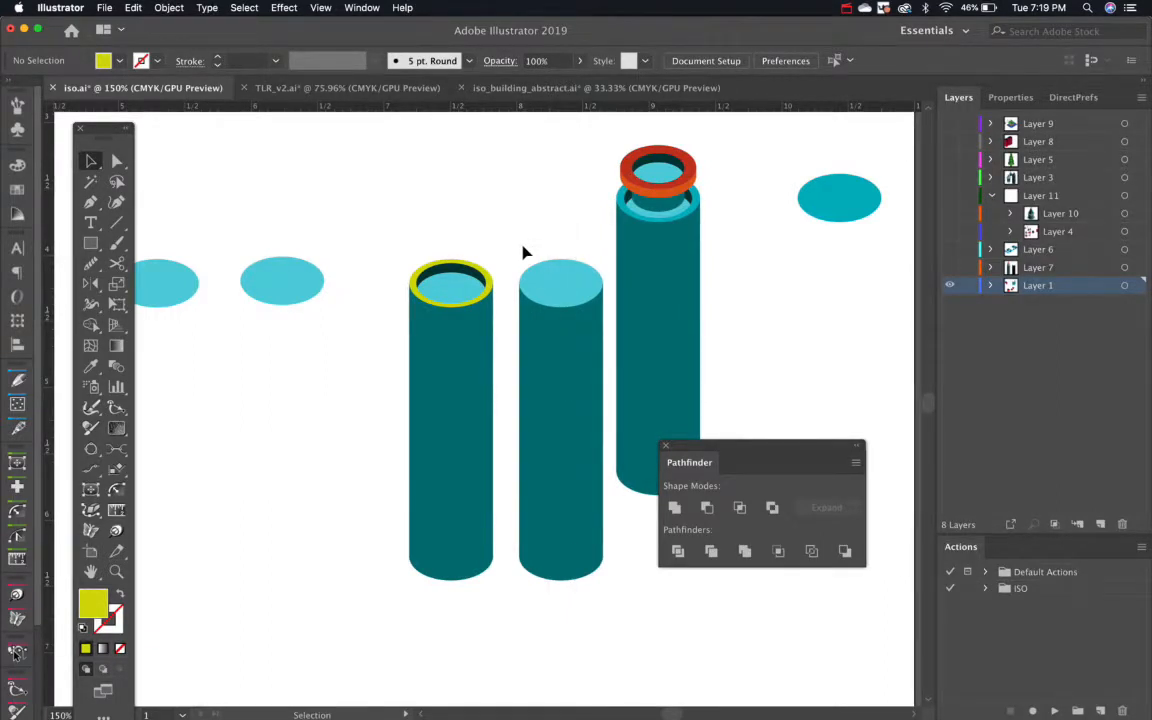
pyautogui.press('a')
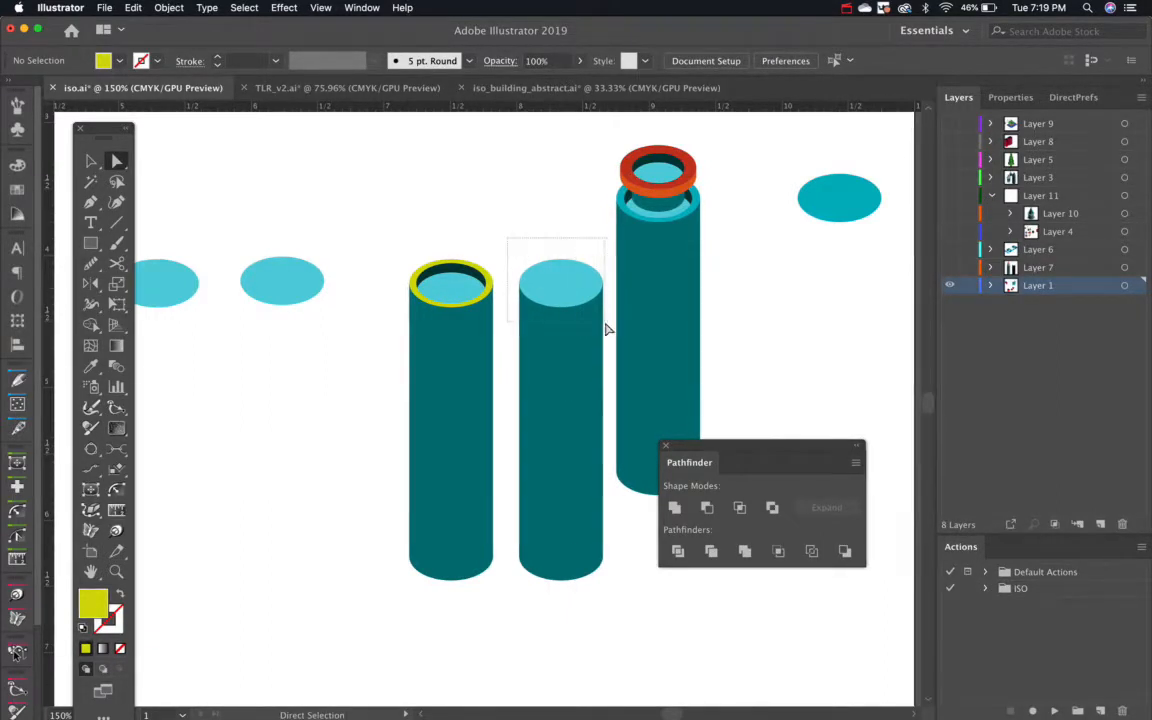
pyautogui.click(596, 283)
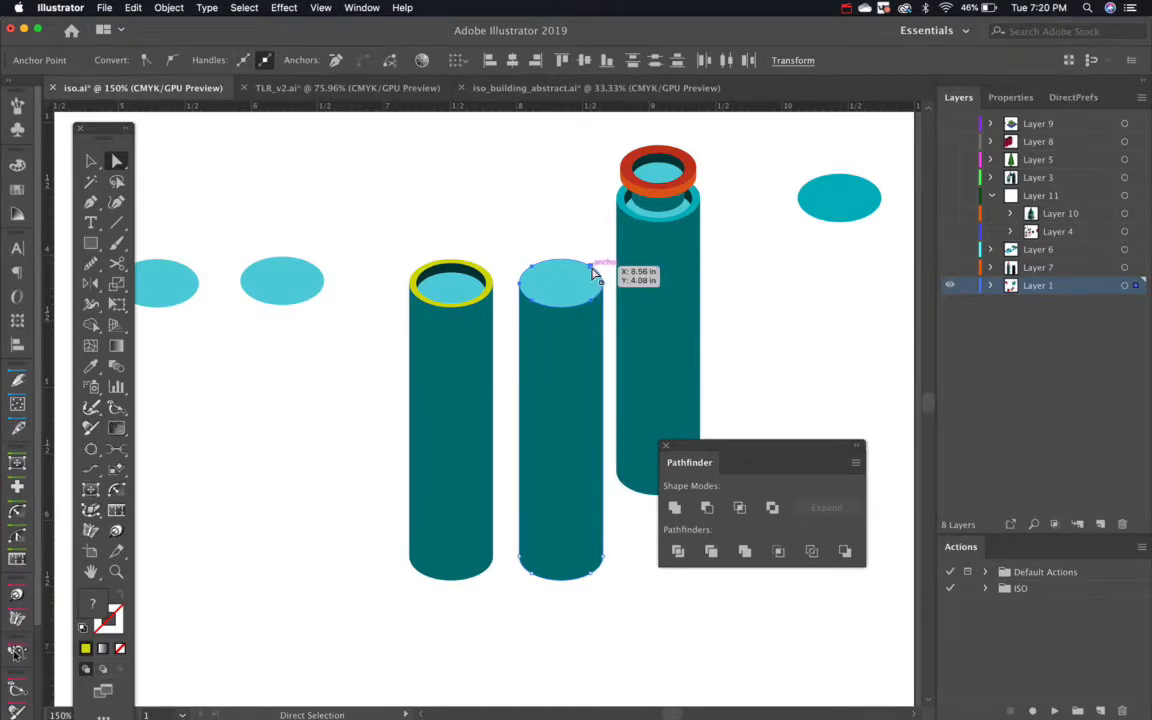
pyautogui.moveTo(597, 270); pyautogui.dragTo(614, 594)
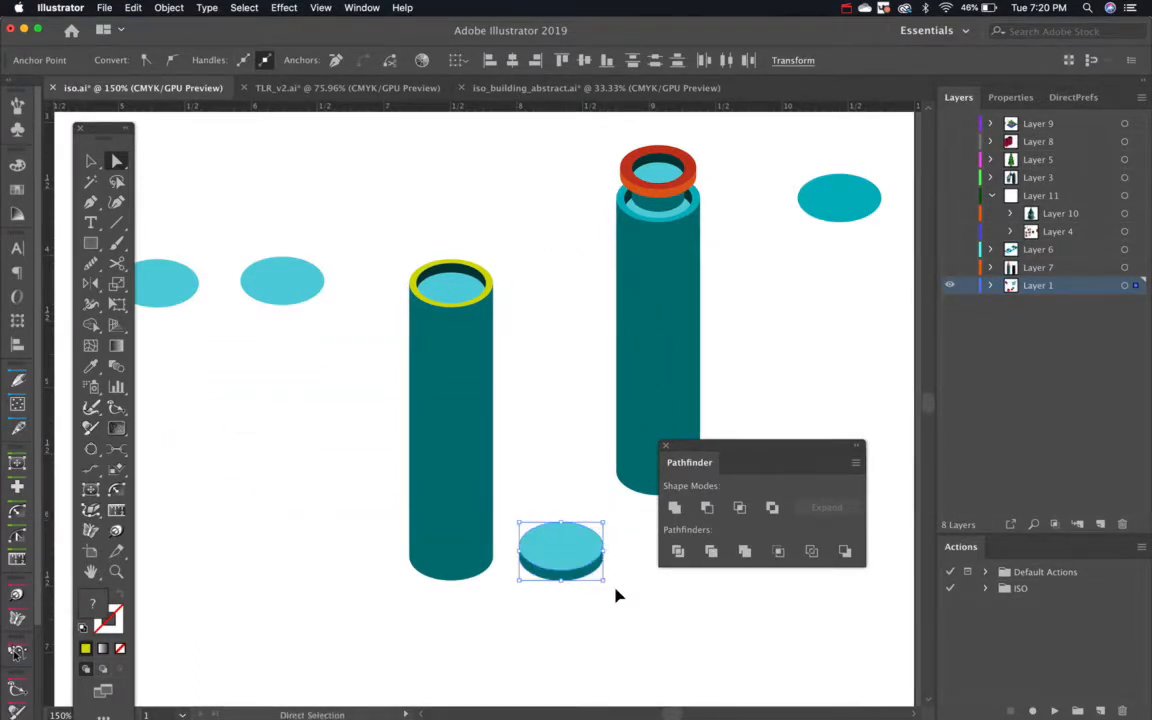
pyautogui.click(614, 593)
# Try placing the thin disc, scaled down, inside the left cylinder's hole.
pyautogui.press('v')
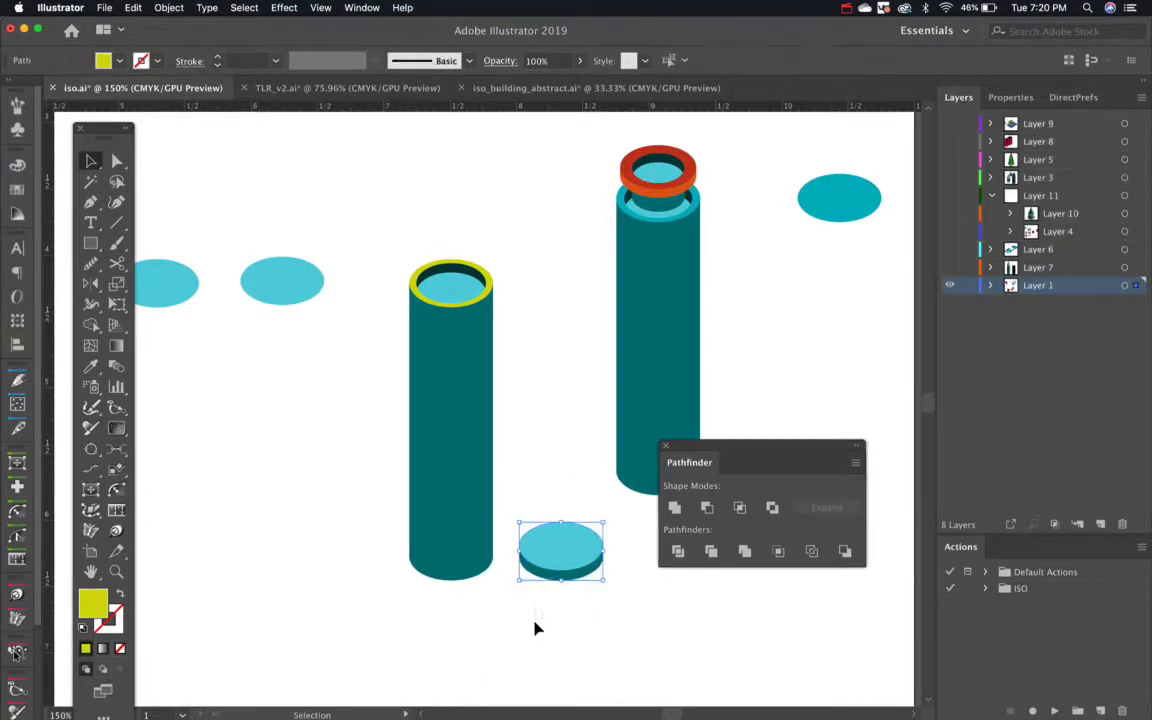
pyautogui.moveTo(563, 548); pyautogui.dragTo(464, 290)
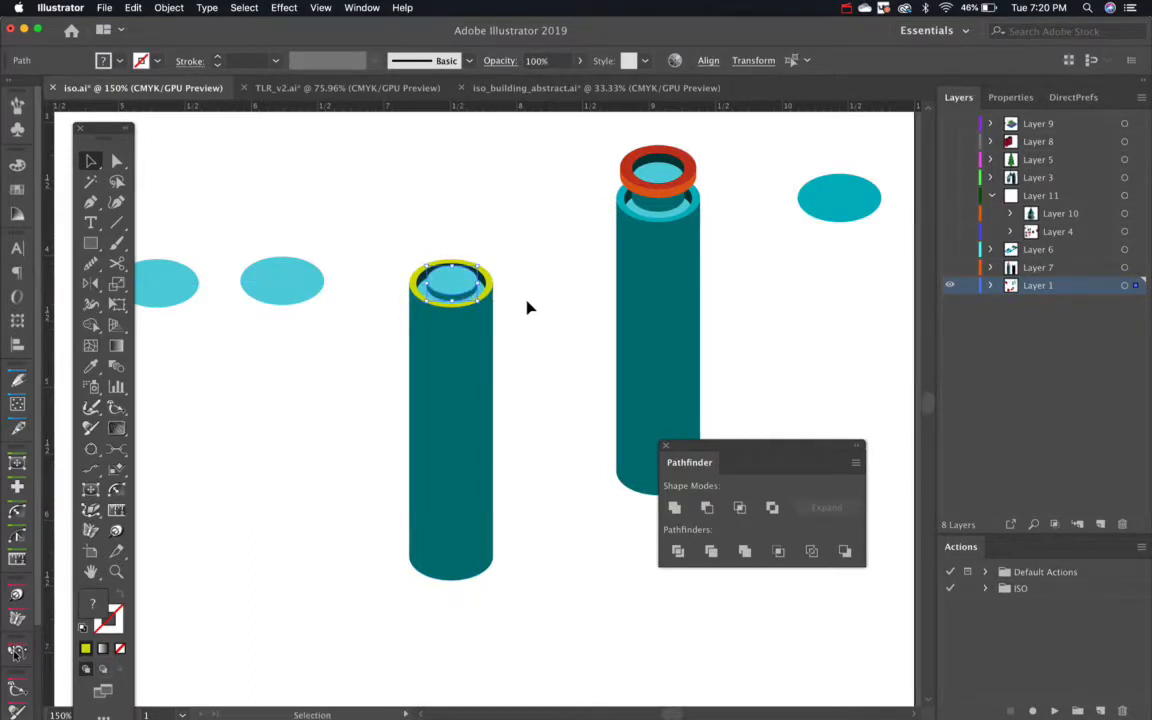
pyautogui.click(528, 308)
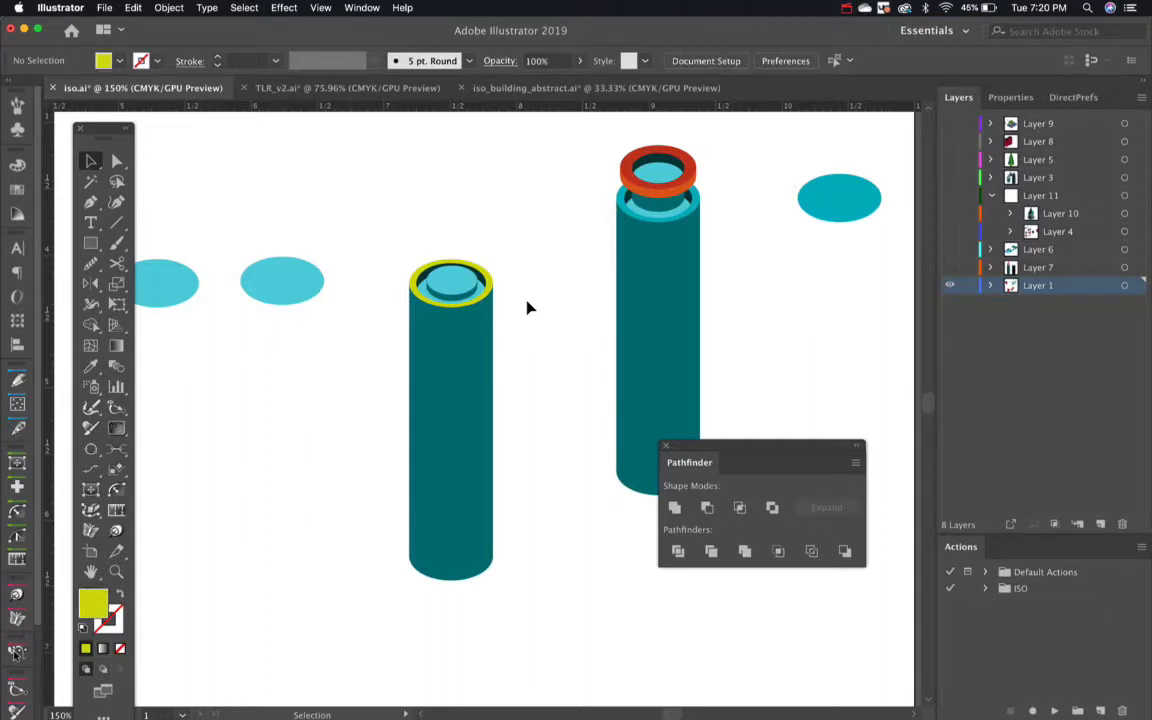
# Undo the disc's placement and scaling, and restore the middle cylinder's full height.
pyautogui.press('super+z')
pyautogui.press('super+z')
pyautogui.press('super+z')
pyautogui.press('super+z')
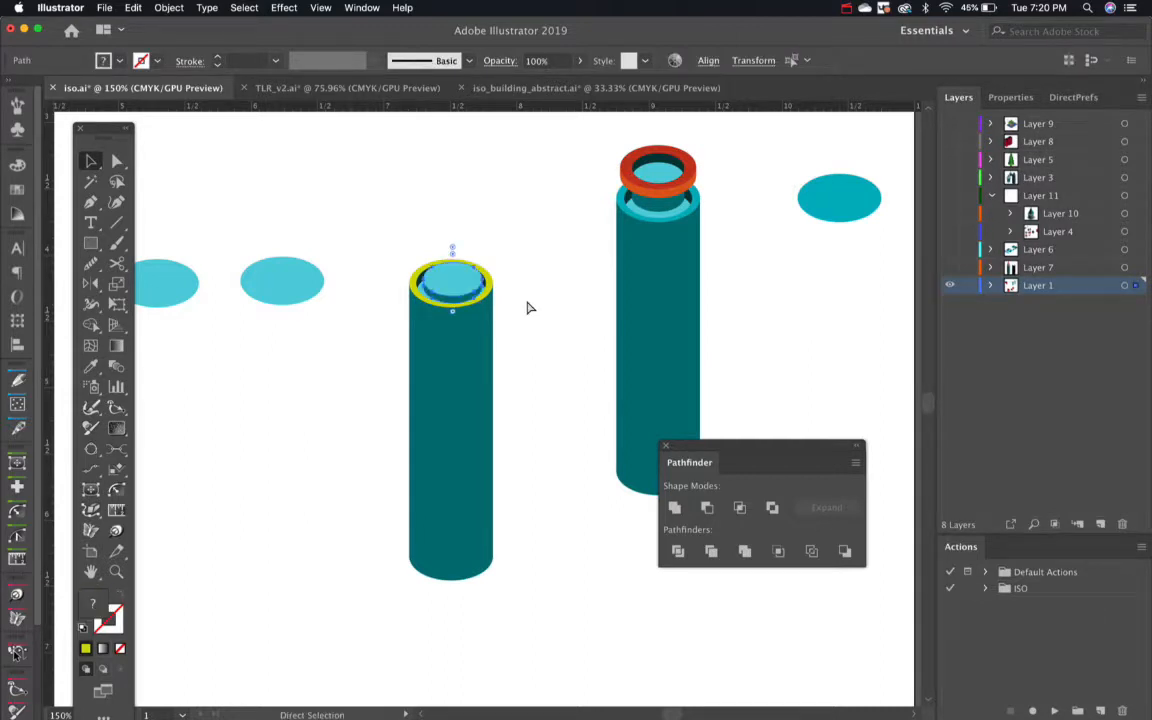
pyautogui.press('super+z')
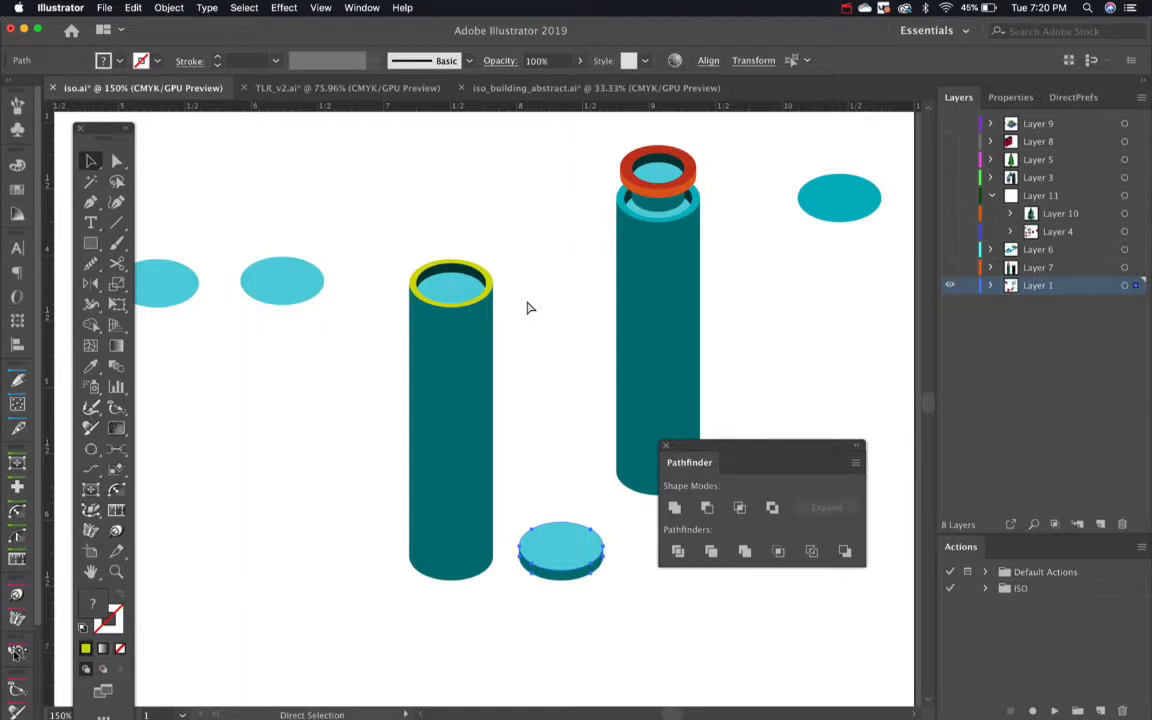
pyautogui.press('super+z')
# Shorten the middle cylinder to a squat stub by moving its top ellipse and upper side anchor points straight down.
pyautogui.press('a')
pyautogui.moveTo(502, 242); pyautogui.dragTo(609, 329)
pyautogui.moveTo(566, 265); pyautogui.dragTo(576, 487)
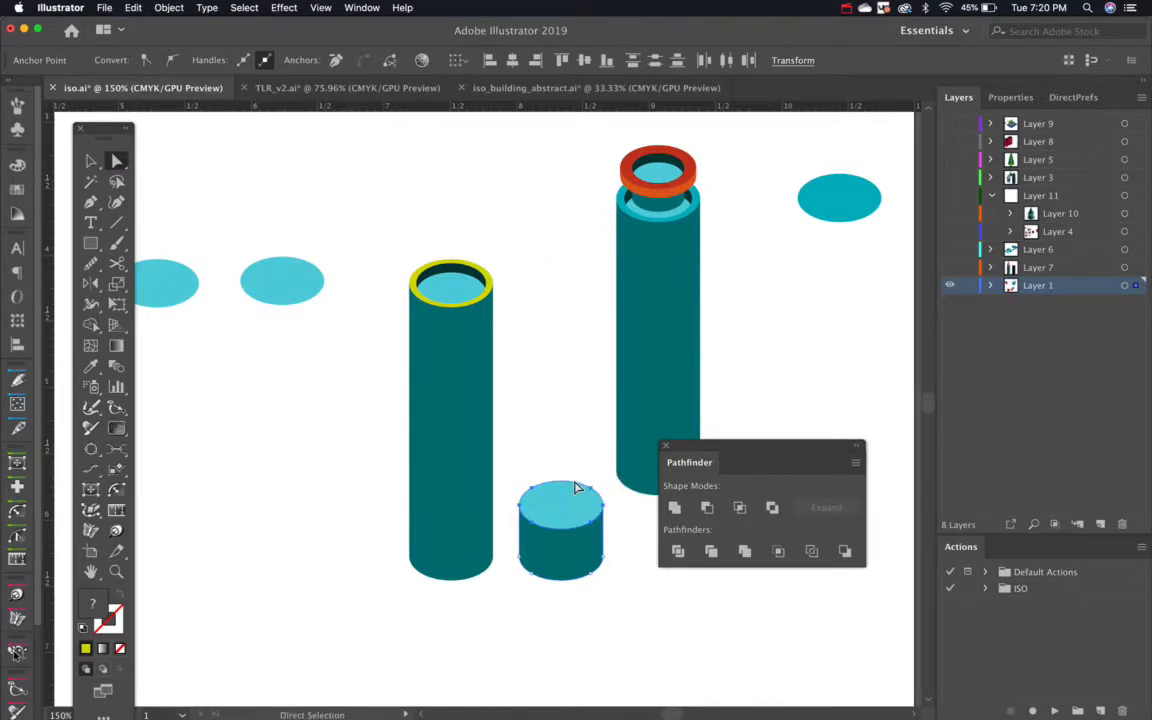
pyautogui.press('v')
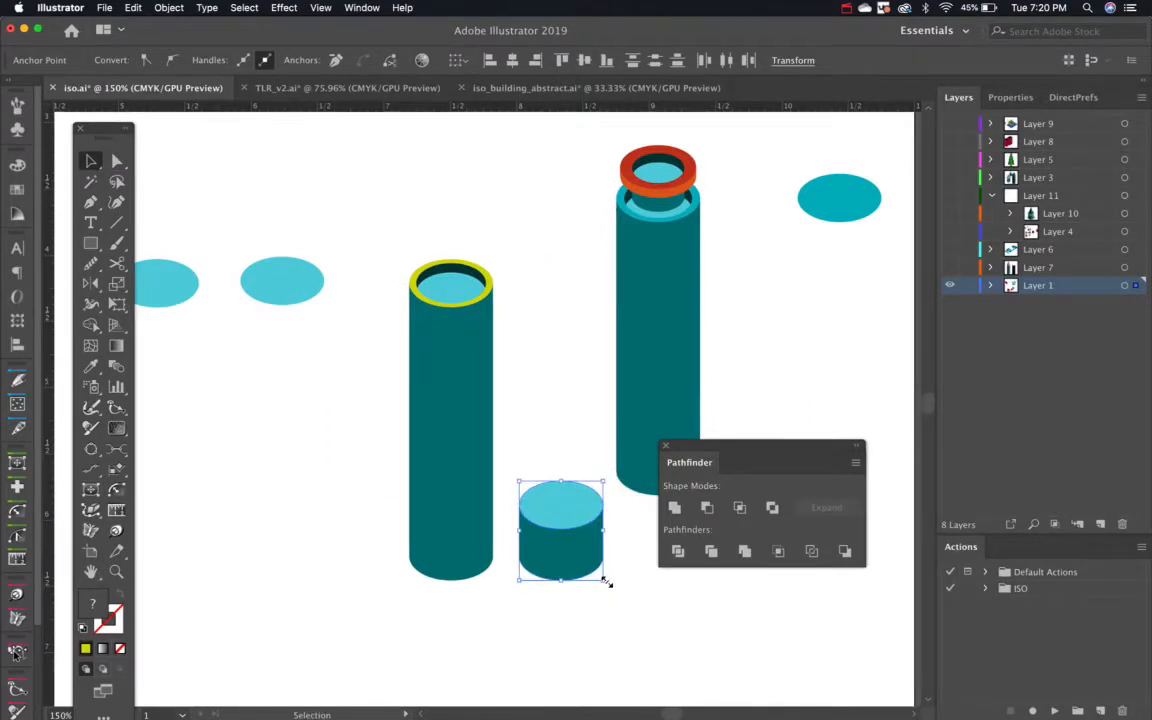
# Scale down the short cylinder, stand it inside the left cylinder's hole and bring it to the front.
pyautogui.moveTo(604, 580); pyautogui.dragTo(455, 289)
pyautogui.press('super+z')
pyautogui.moveTo(569, 428); pyautogui.dragTo(466, 275)
pyautogui.press('shift+super+]')
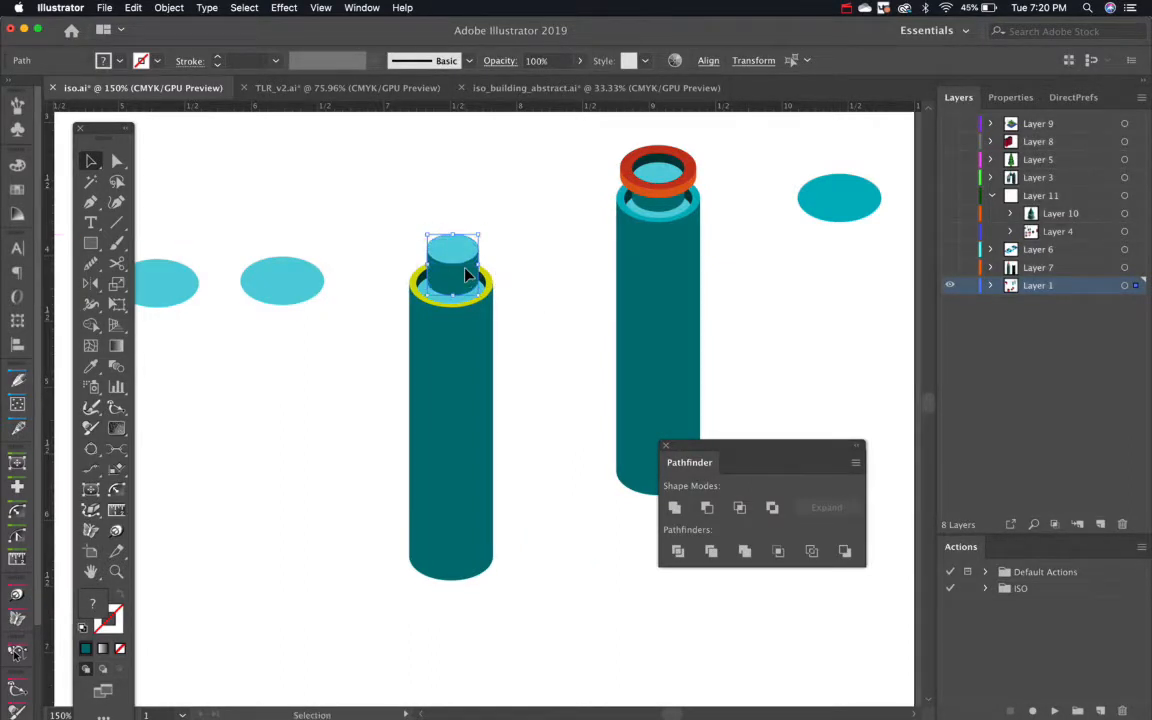
pyautogui.click(547, 317)
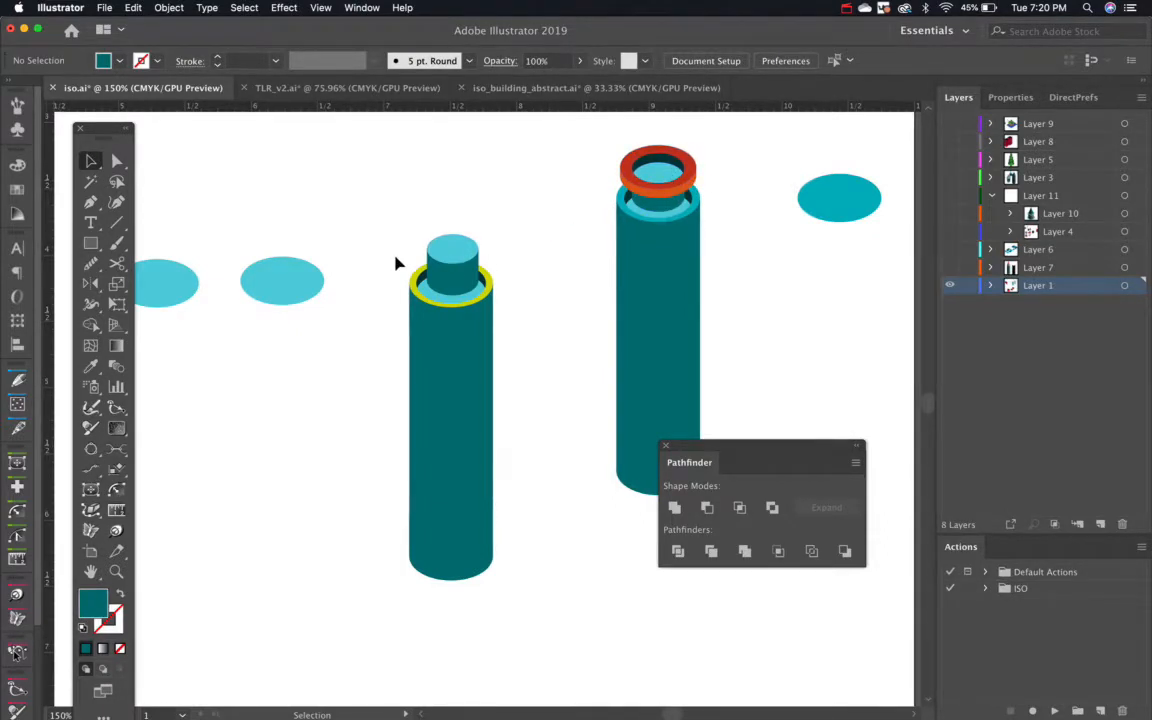
# Duplicate the dark crescent and light blue floor from the hole to the empty space above and left of the tube.
pyautogui.click(445, 300)
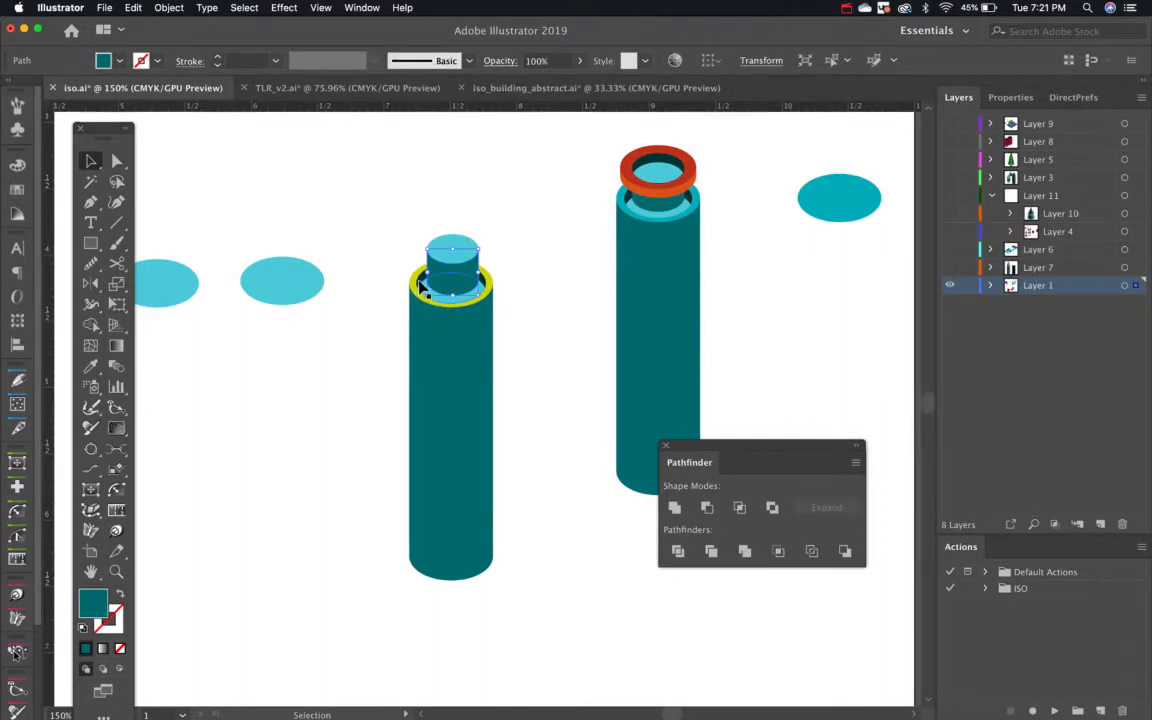
pyautogui.click(453, 291)
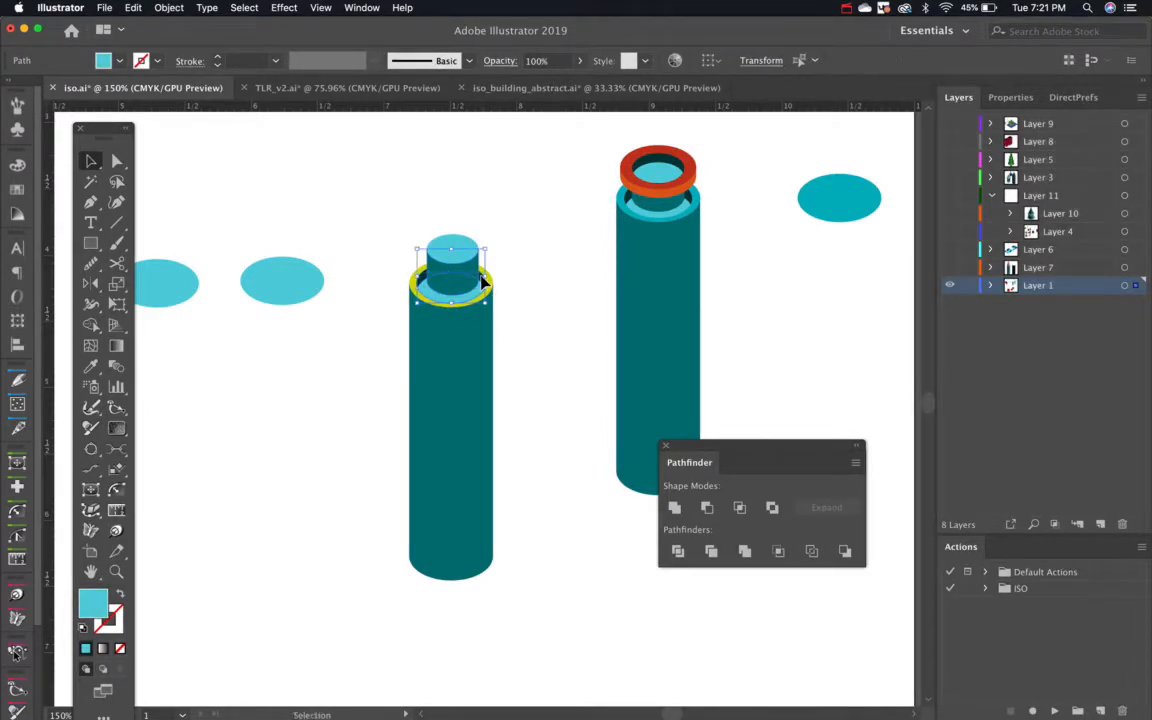
pyautogui.keyDown('shift'); pyautogui.click(482, 283); pyautogui.keyUp('shift')
pyautogui.moveTo(482, 283); pyautogui.dragTo(544, 344)
pyautogui.press('super+z')
pyautogui.click(389, 223)
pyautogui.click(483, 386)
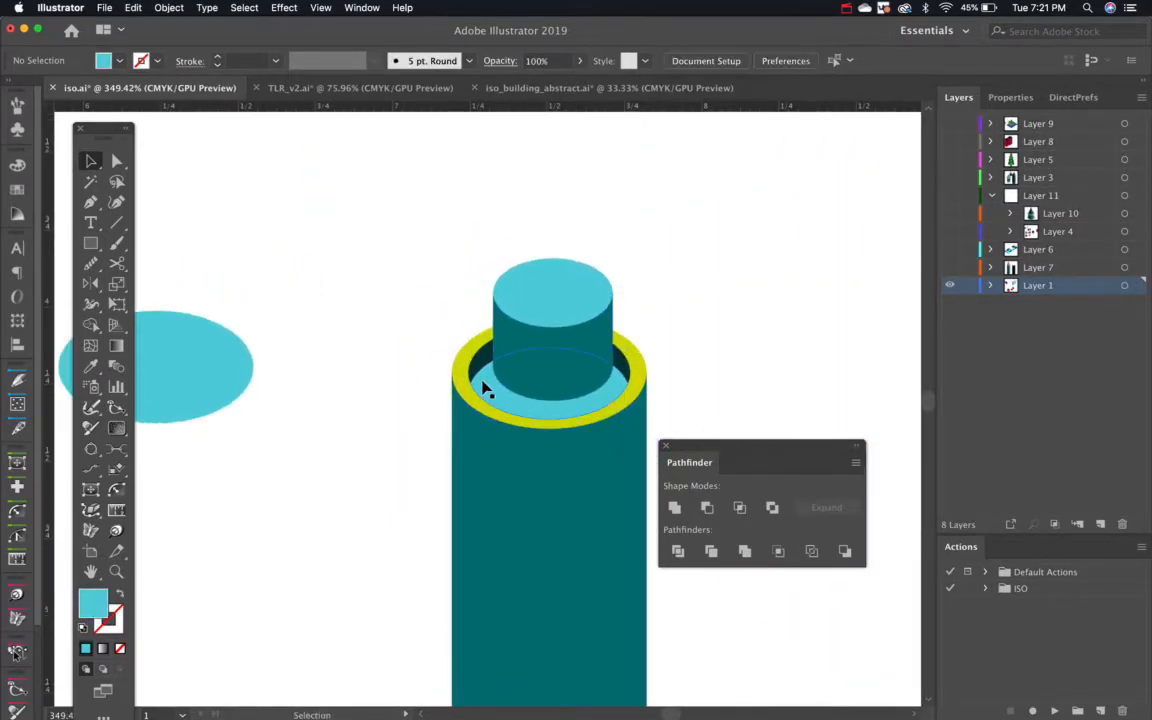
pyautogui.moveTo(470, 329); pyautogui.dragTo(226, 181)
# Duplicate the short cylinder to the empty space above and right of the tube and flatten the copy into a thin disc.
pyautogui.click(545, 335)
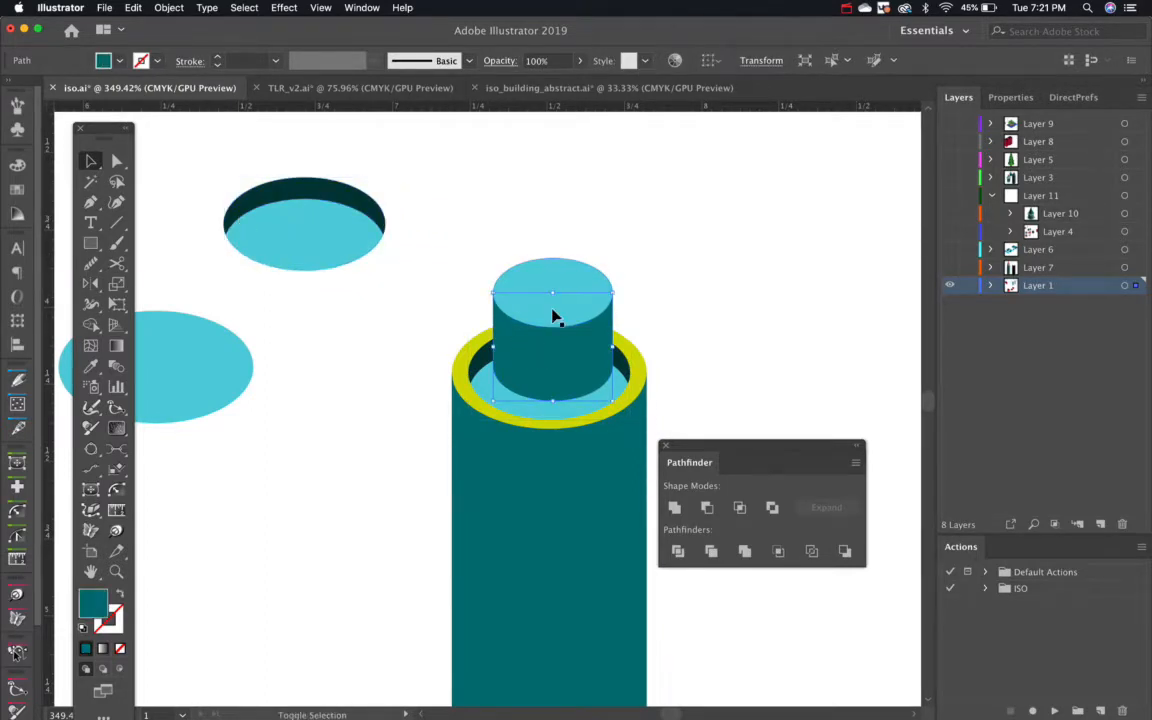
pyautogui.moveTo(566, 303); pyautogui.dragTo(760, 232)
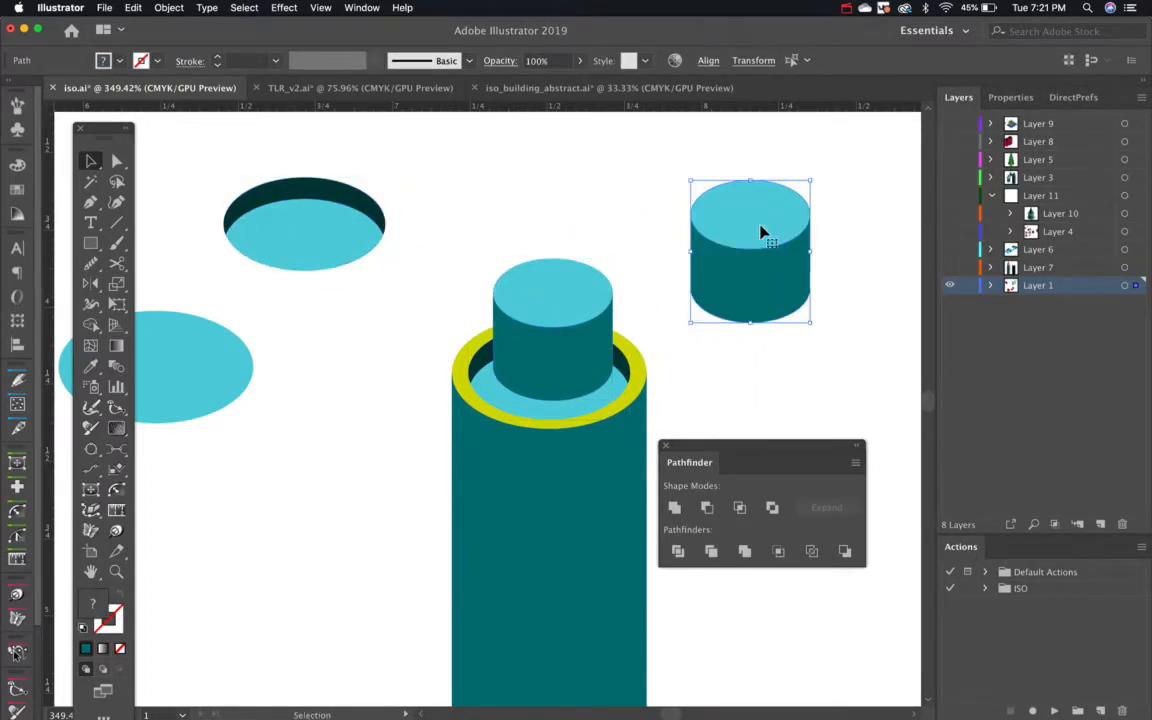
pyautogui.press('a')
pyautogui.moveTo(843, 159); pyautogui.dragTo(675, 263)
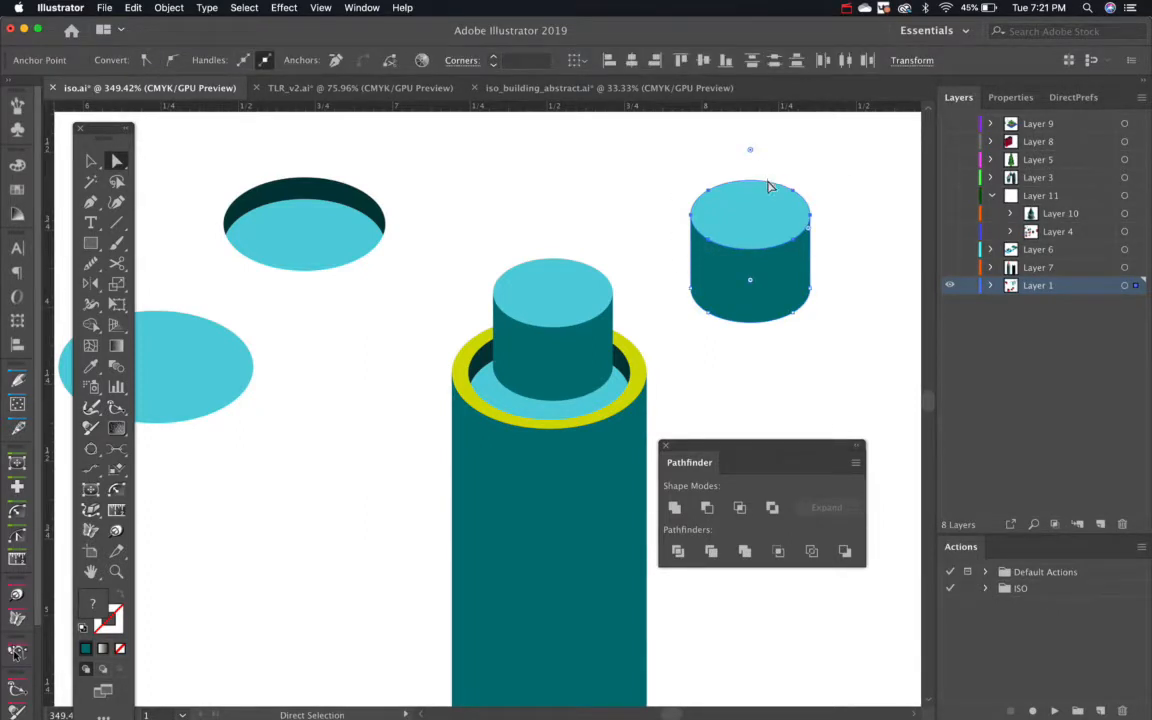
pyautogui.moveTo(770, 188); pyautogui.dragTo(774, 249)
pyautogui.press('v')
pyautogui.click(833, 234)
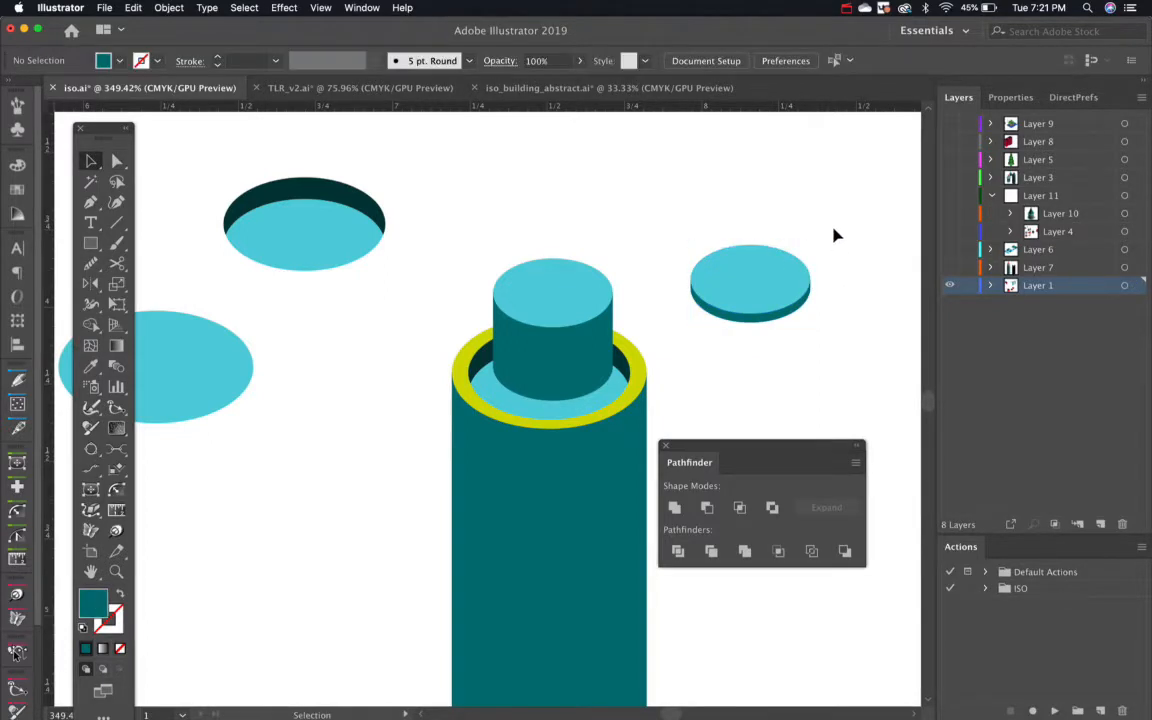
# Enlarge the thin disc to slightly wider than the tube and place it as a cap on top of the short cylinder.
pyautogui.click(778, 303)
pyautogui.moveTo(812, 327); pyautogui.dragTo(617, 325)
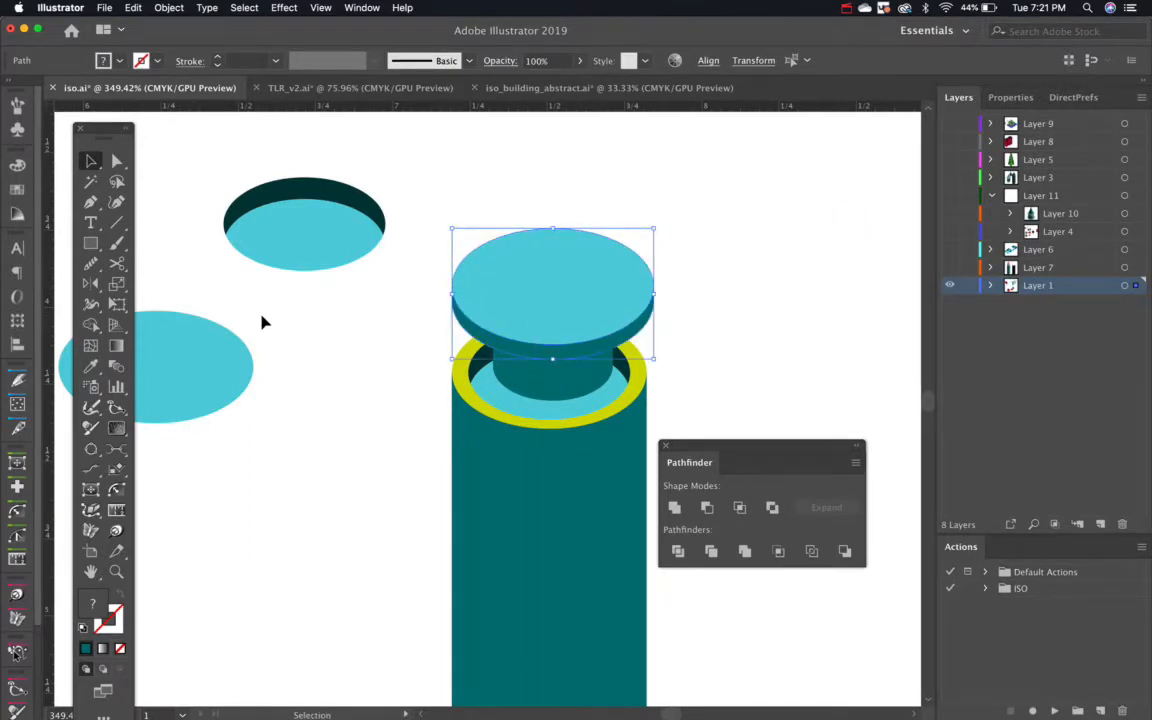
pyautogui.click(324, 388)
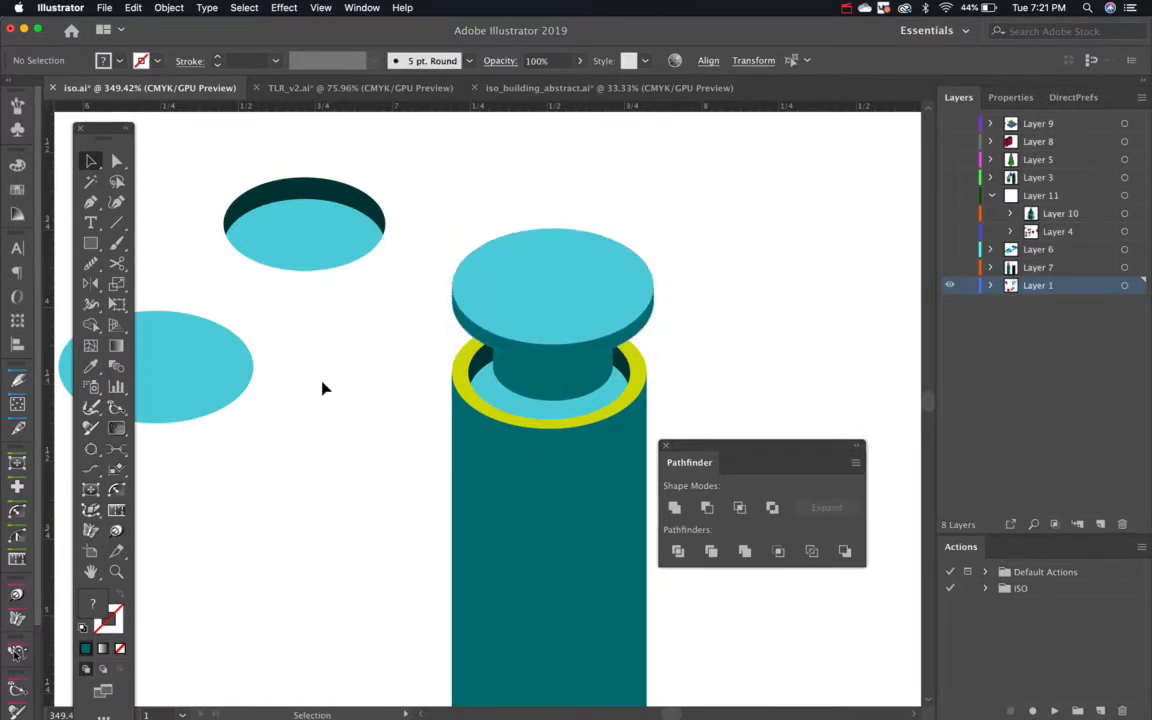
# Fill the side of the cap disc with bright orange, hex f4a414.
pyautogui.click(573, 355)
pyautogui.doubleClick(100, 607)
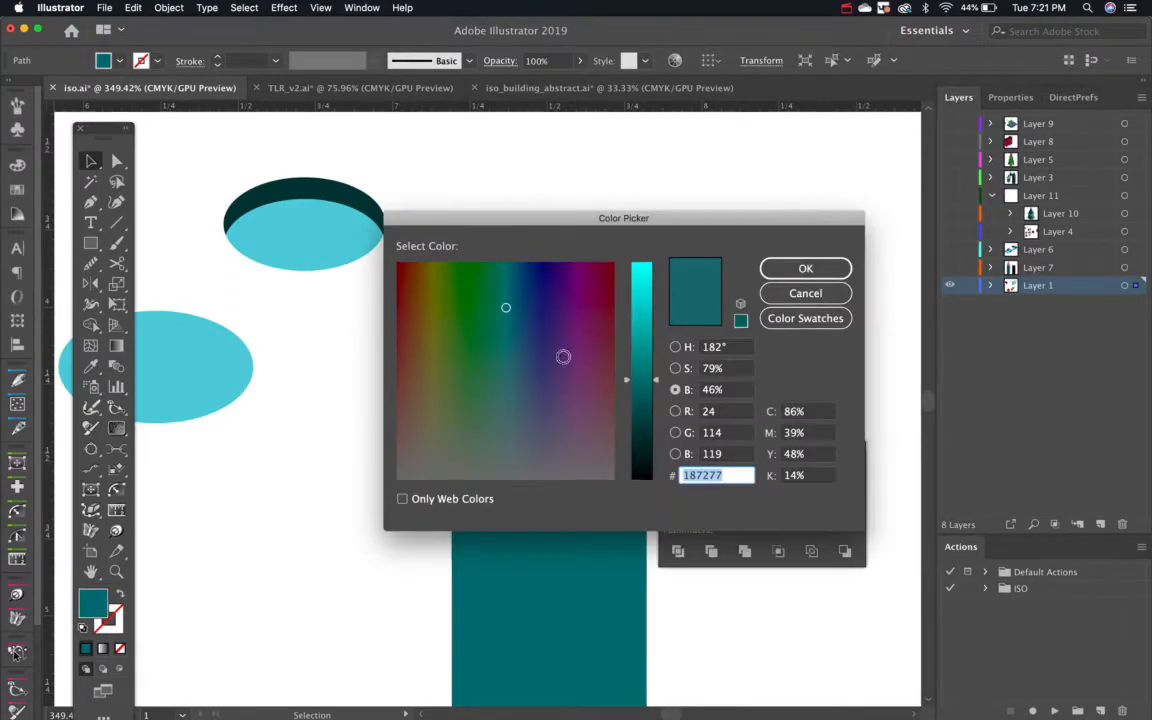
pyautogui.click(417, 281)
pyautogui.moveTo(641, 380); pyautogui.dragTo(641, 271)
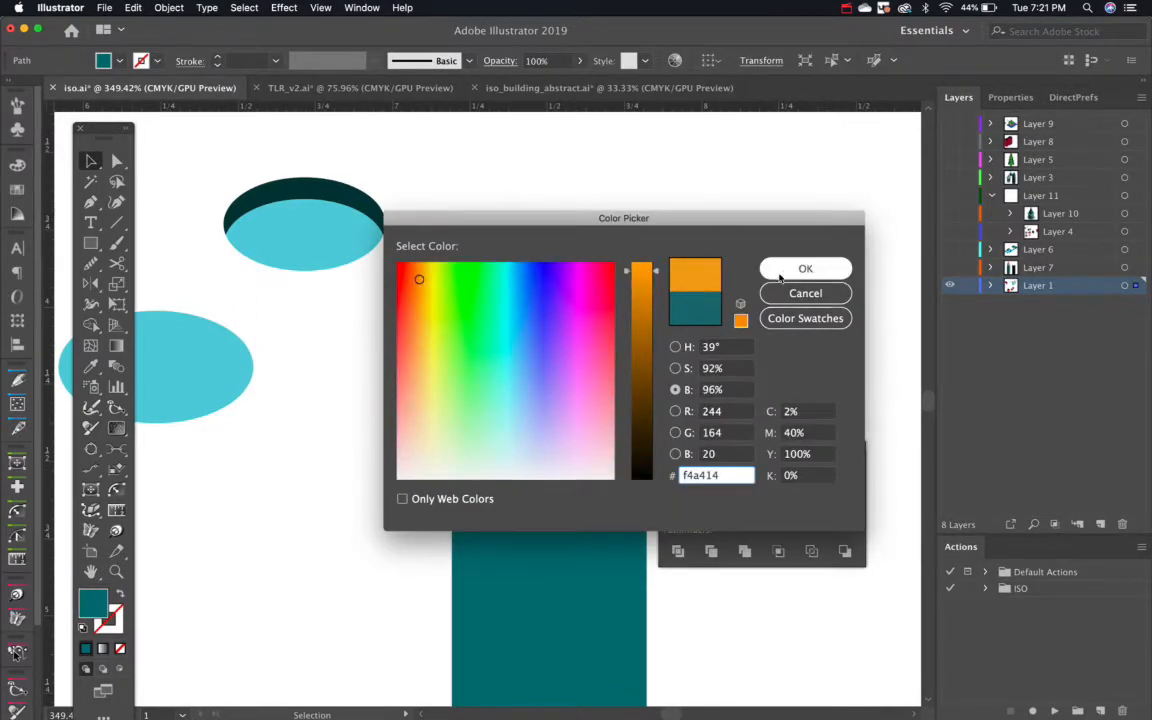
pyautogui.click(805, 268)
pyautogui.click(761, 270)
# Fill the top ellipse of the cap disc with bright red.
pyautogui.click(571, 296)
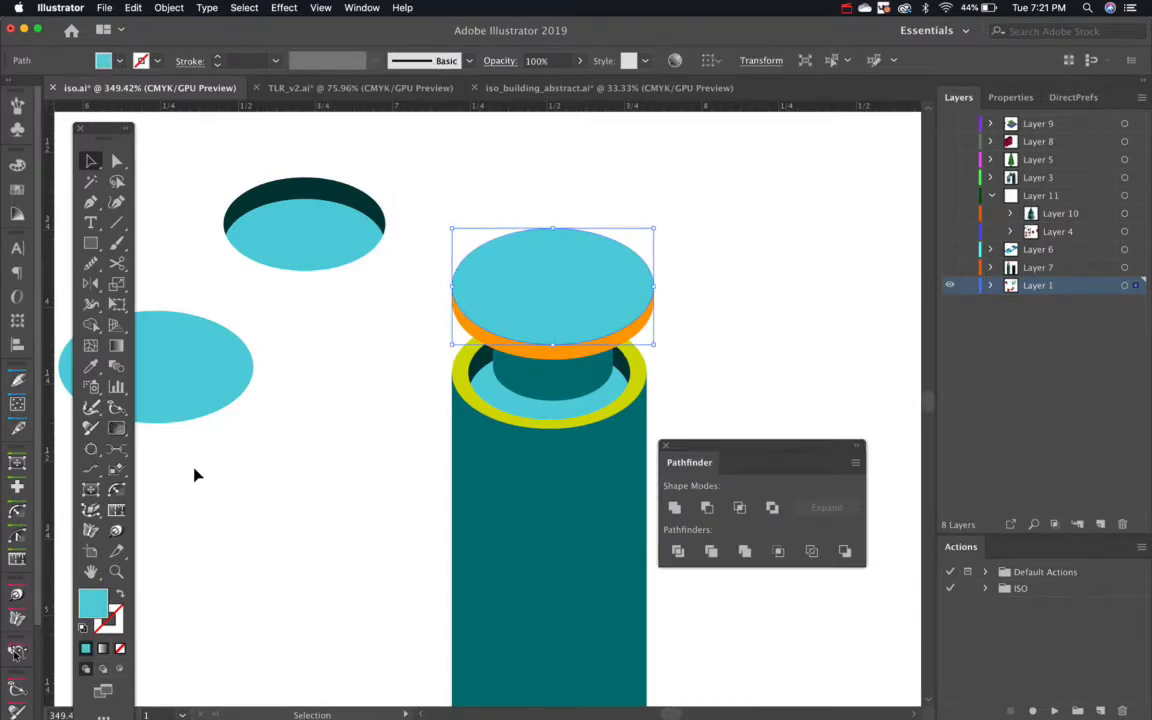
pyautogui.doubleClick(95, 604)
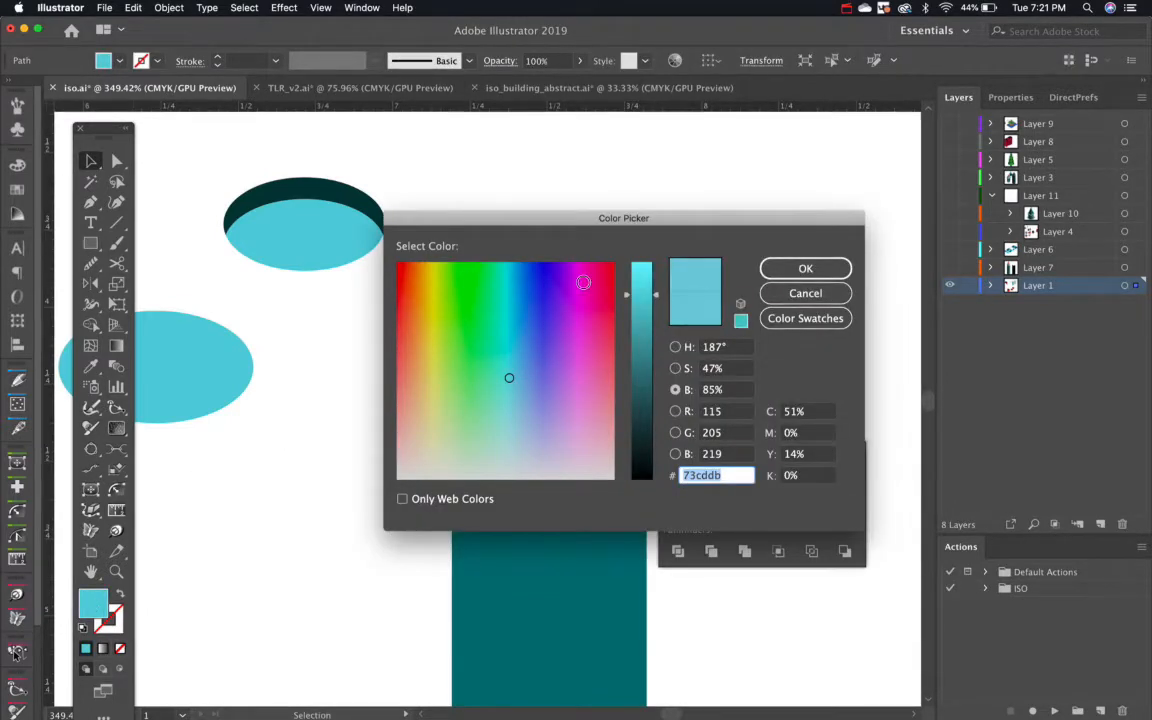
pyautogui.click(606, 275)
pyautogui.click(775, 267)
pyautogui.click(790, 292)
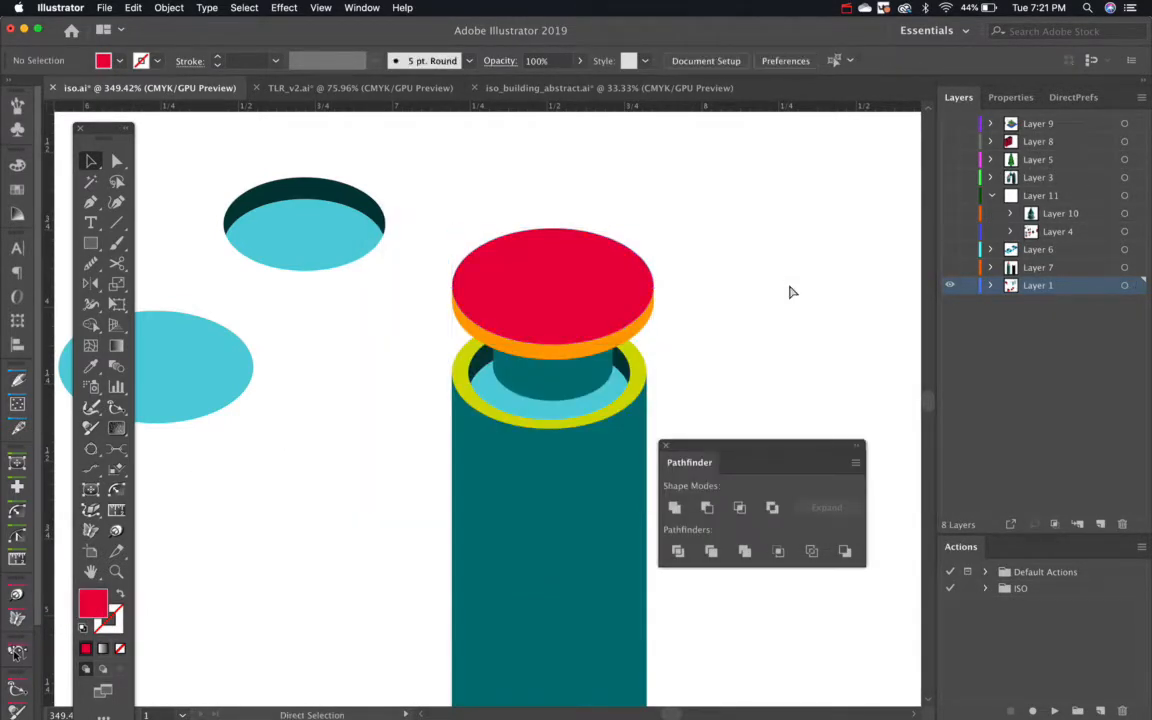
# Move the copied dark crescent and light blue floor onto the center of the red cap top and bring them to the front.
pyautogui.press('super+minus')
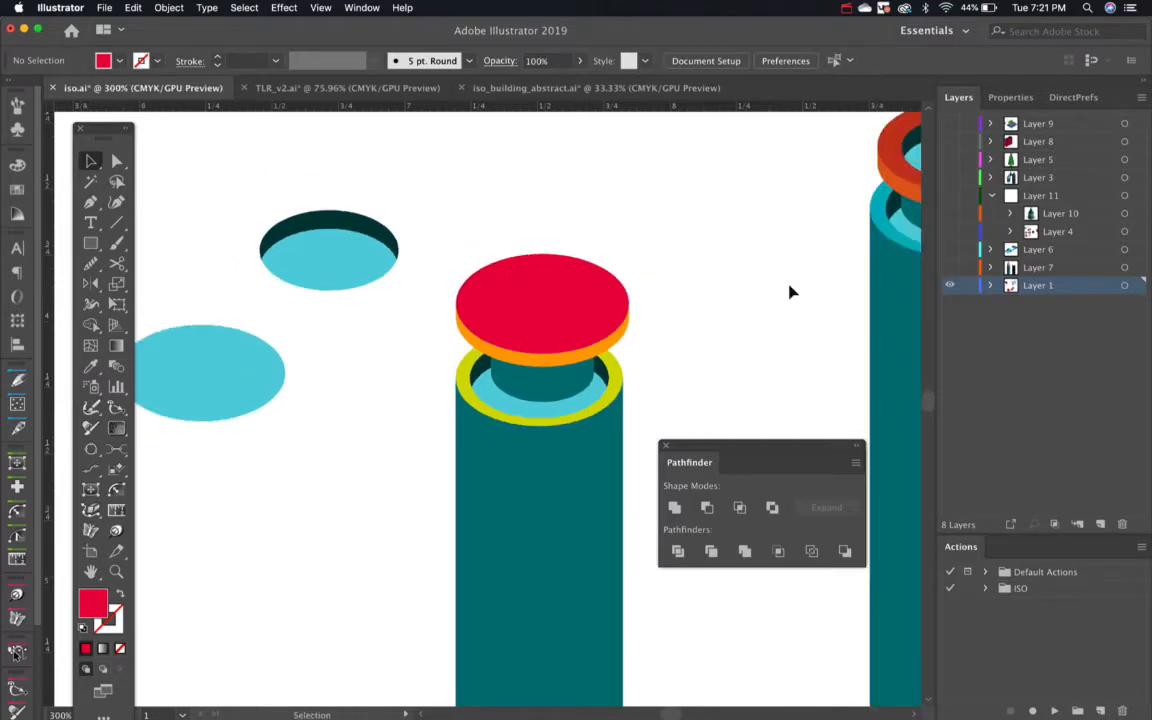
pyautogui.moveTo(789, 290); pyautogui.dragTo(675, 338)
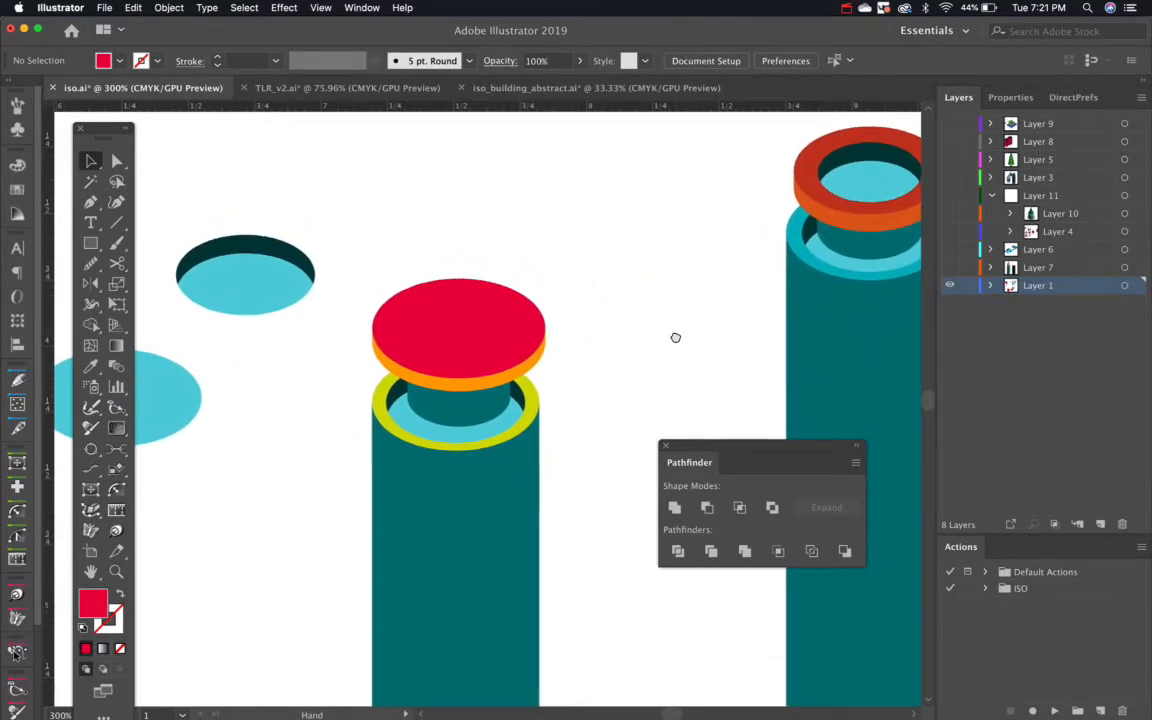
pyautogui.click(278, 300)
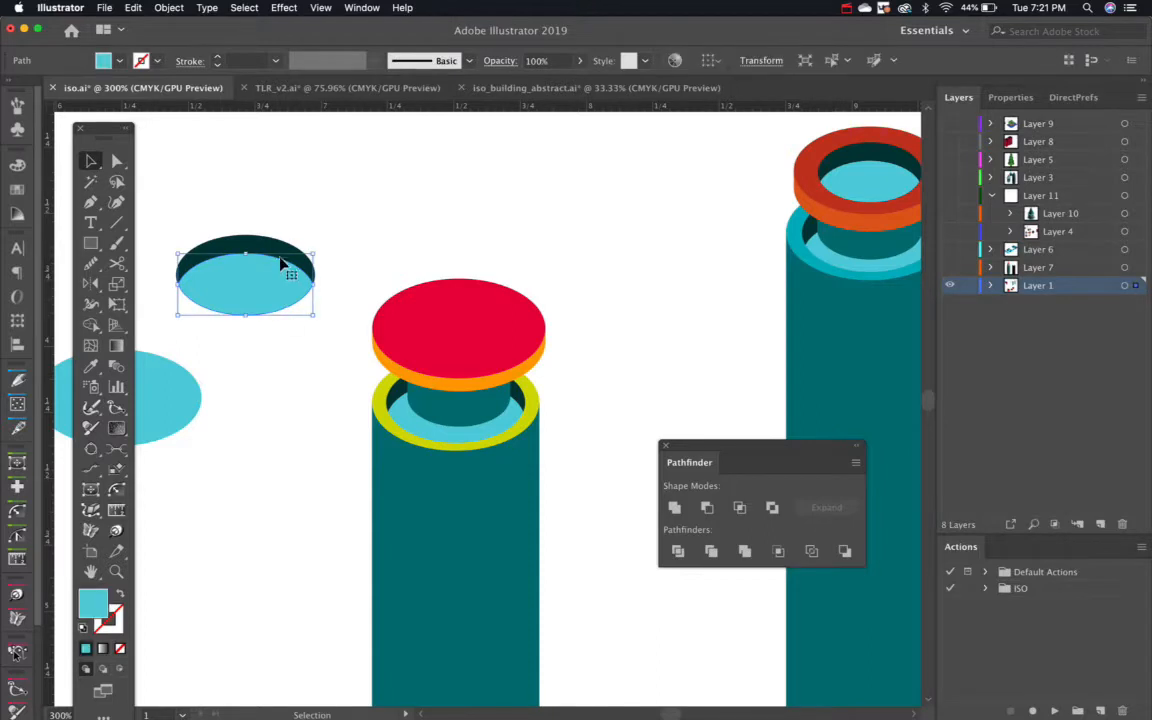
pyautogui.keyDown('shift'); pyautogui.click(272, 246); pyautogui.keyUp('shift')
pyautogui.moveTo(270, 286); pyautogui.dragTo(487, 334)
pyautogui.press('super+shift+bracketright')
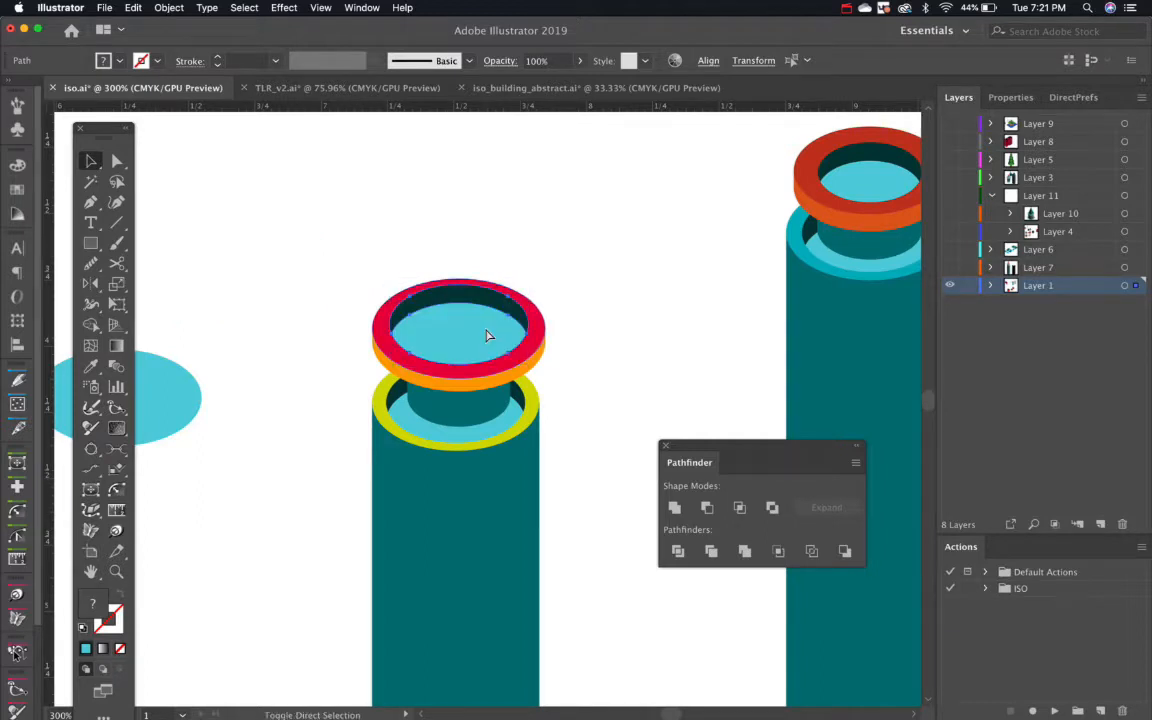
pyautogui.click(632, 368)
pyautogui.press('super+minus')
pyautogui.press('super+minus')
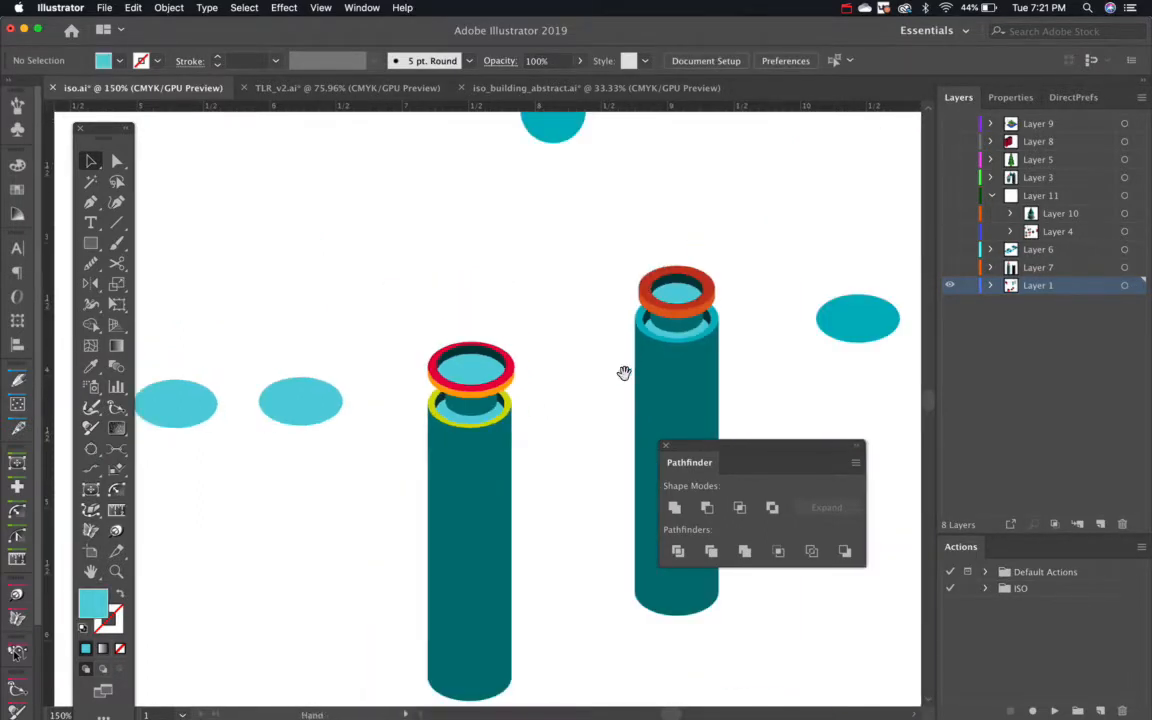
pyautogui.moveTo(560, 451); pyautogui.dragTo(548, 374)
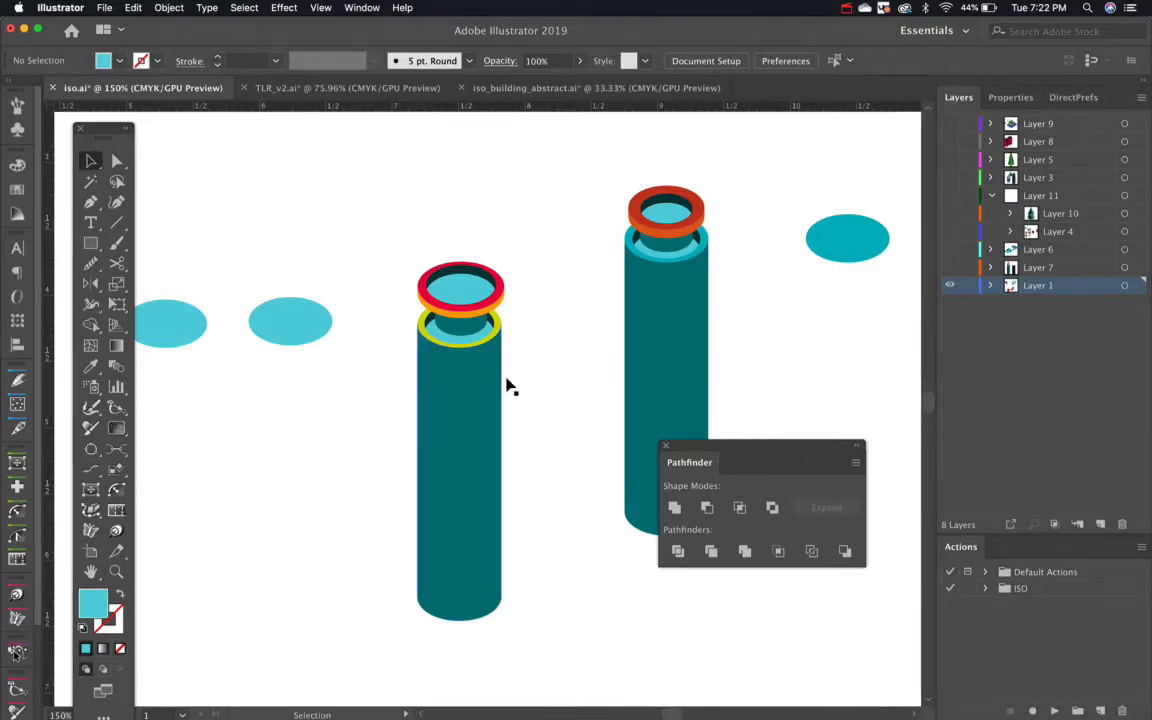
pyautogui.moveTo(558, 447); pyautogui.dragTo(553, 391)
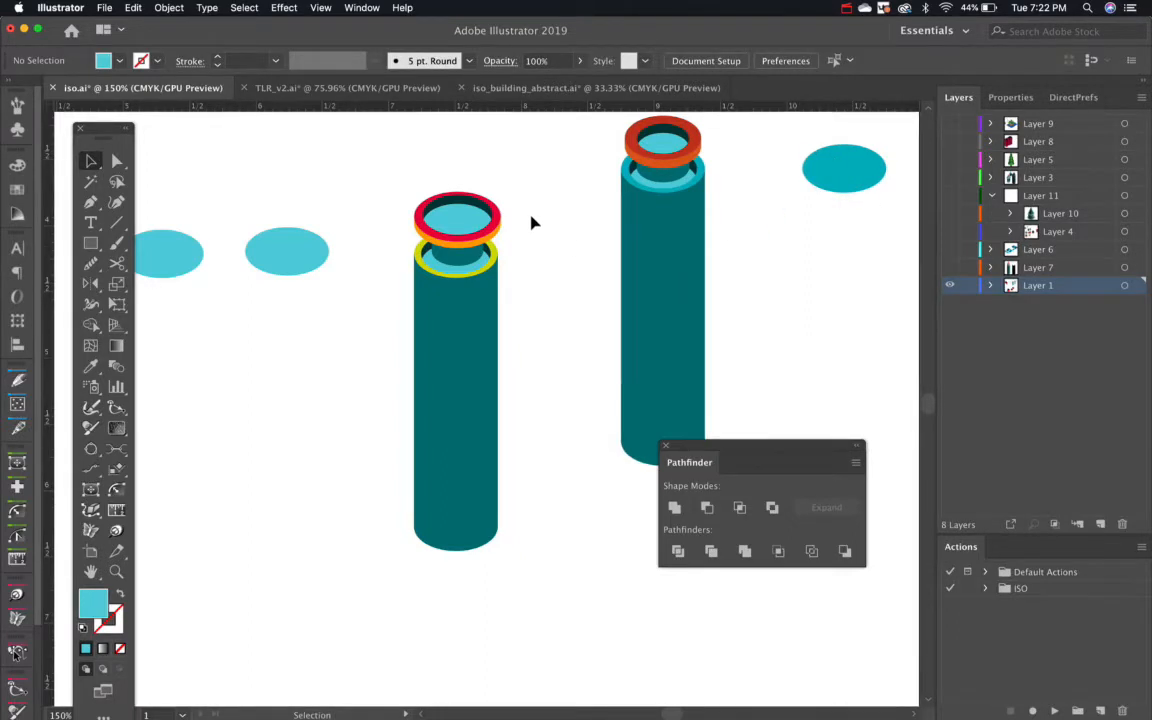
pyautogui.moveTo(342, 303)
pyautogui.mouseDown()
pyautogui.moveTo(339, 321)
pyautogui.moveTo(321, 296)
pyautogui.mouseUp()
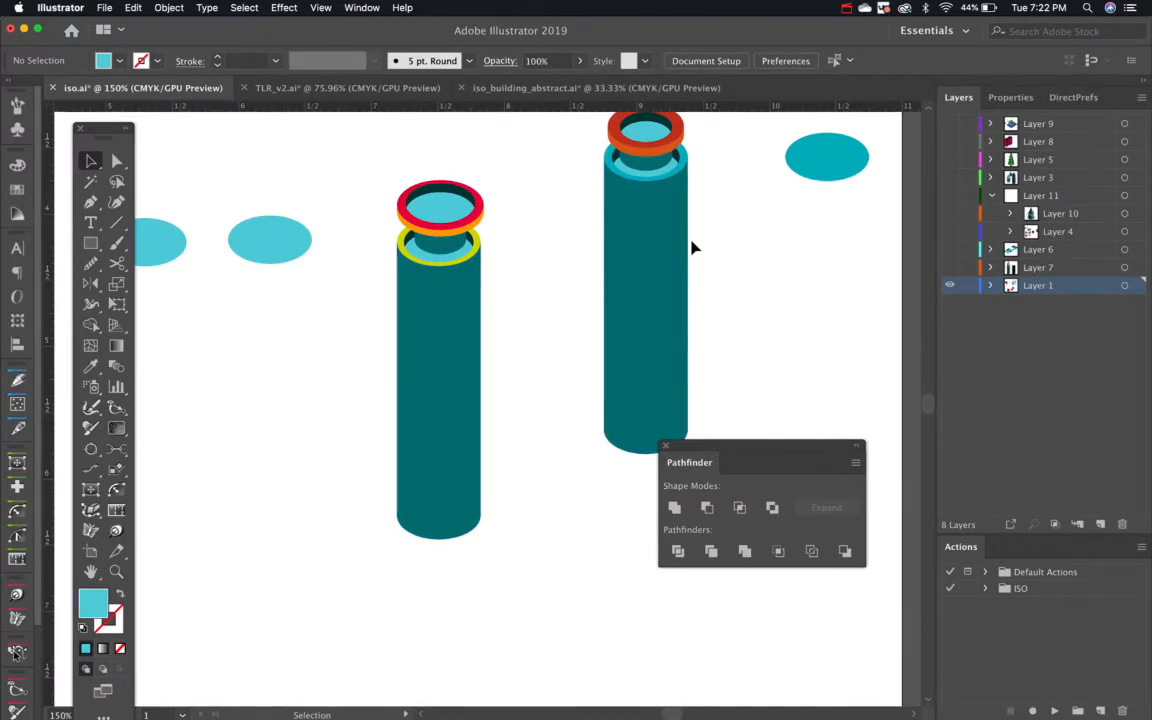
pyautogui.scroll(2, 663, 273)
pyautogui.hscroll(1, 663, 273)
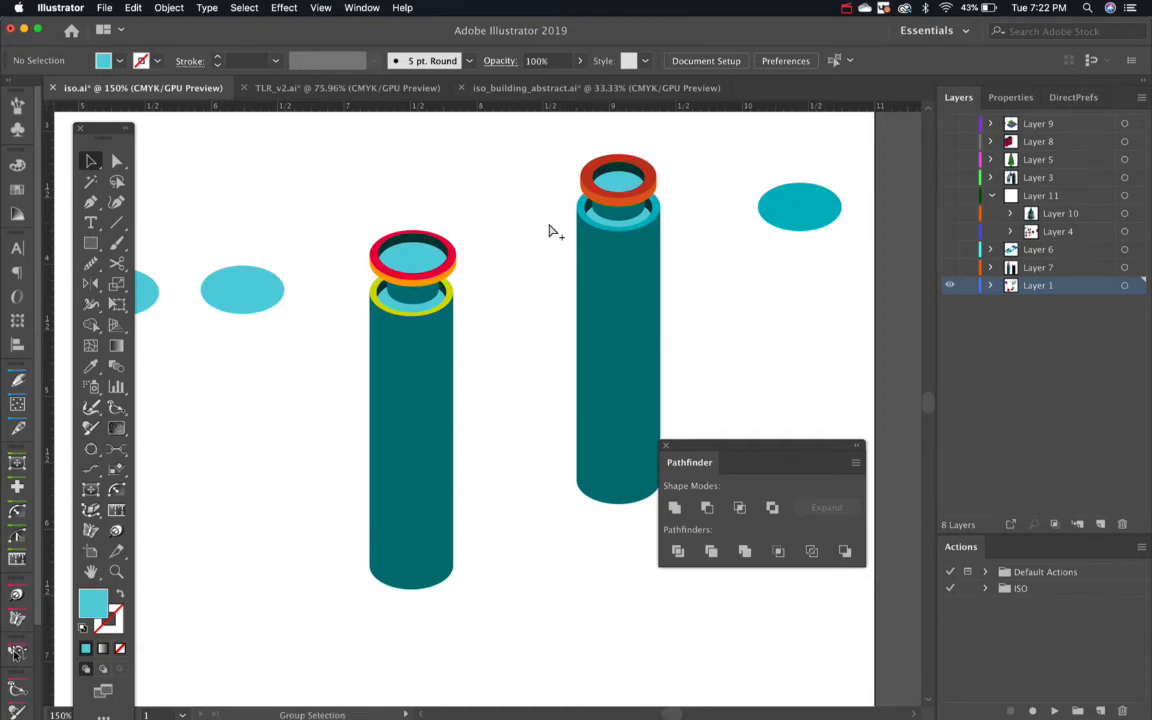
pyautogui.click(846, 8)
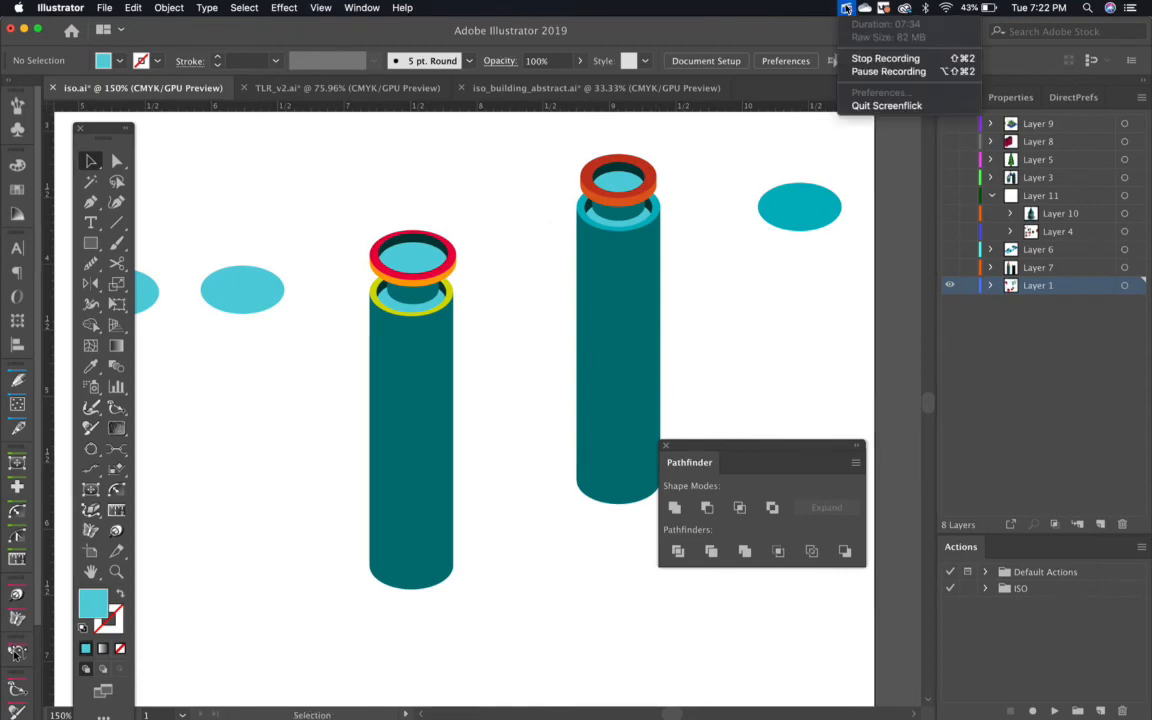